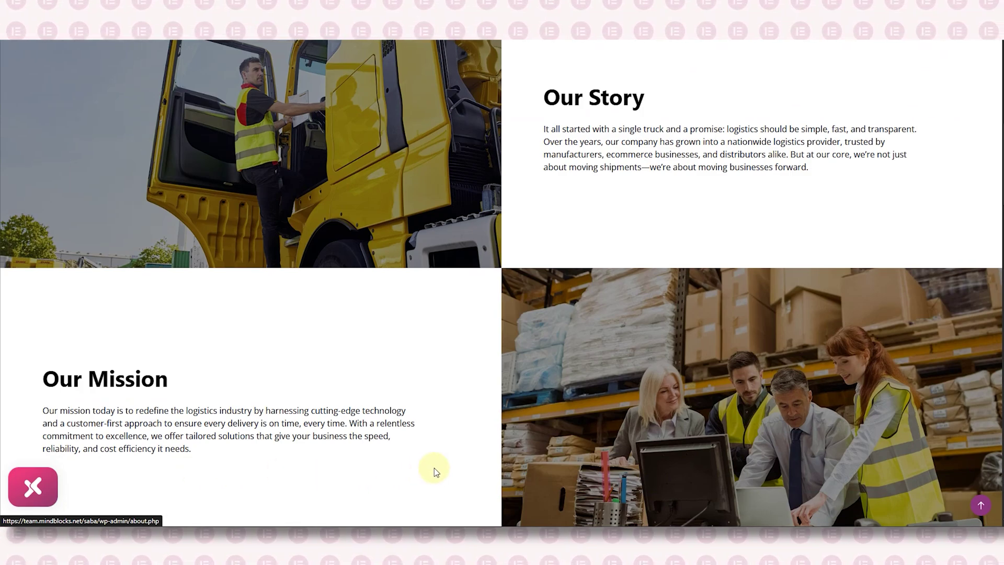
- Scroll down to the Home page's hero section and copy it
{"action": "scroll", "coordinate": [434, 468], "scroll_direction": "up", "scroll_amount": 1}
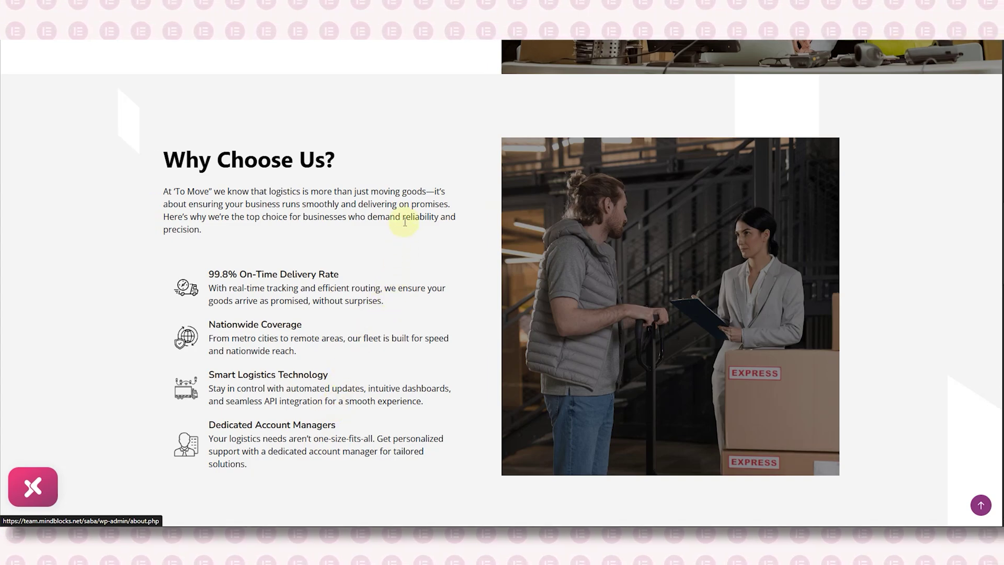
{"action": "scroll", "coordinate": [405, 222], "scroll_direction": "down", "scroll_amount": 1}
{"action": "scroll", "coordinate": [405, 222], "scroll_direction": "down", "scroll_amount": 8}
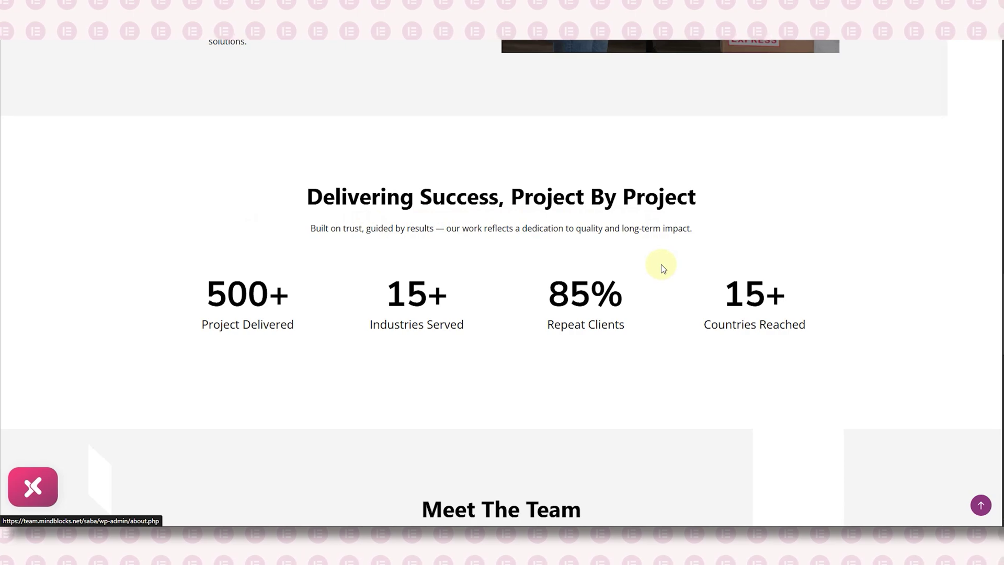
{"action": "scroll", "coordinate": [658, 257], "scroll_direction": "down", "scroll_amount": 1}
{"action": "scroll", "coordinate": [657, 250], "scroll_direction": "down", "scroll_amount": 5}
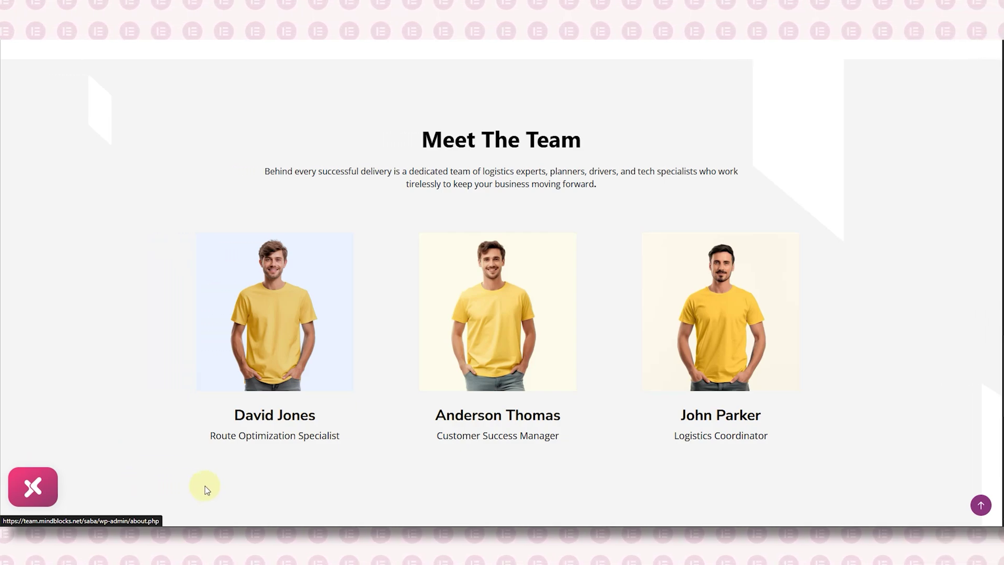
{"action": "scroll", "coordinate": [206, 489], "scroll_direction": "down", "scroll_amount": 4}
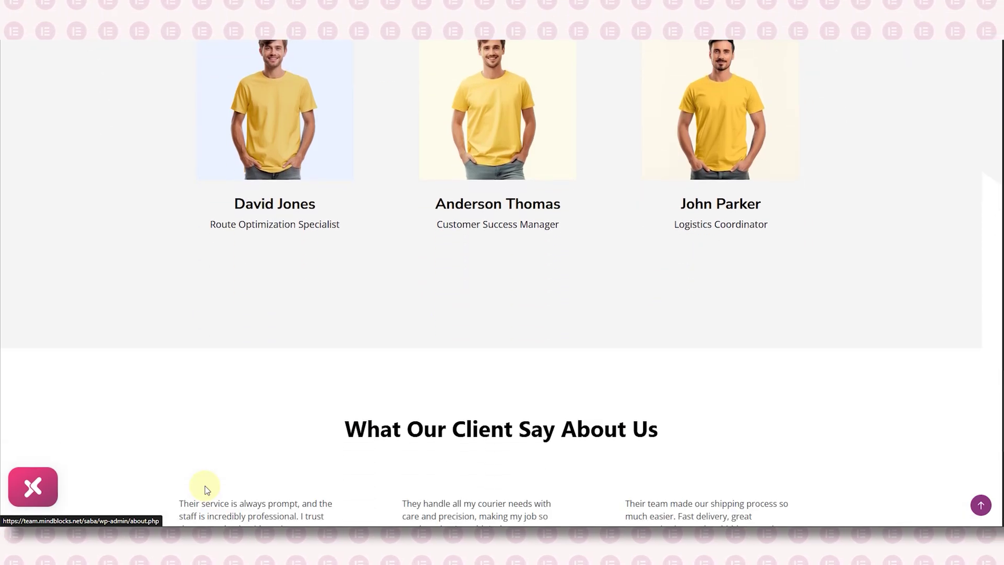
{"action": "scroll", "coordinate": [179, 422], "scroll_direction": "down", "scroll_amount": 5}
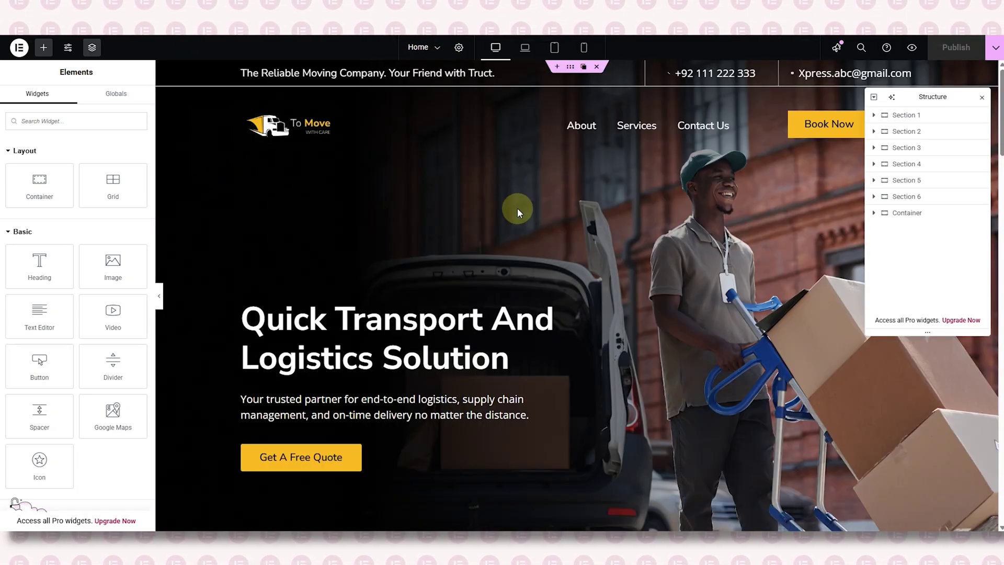
{"action": "right_click", "coordinate": [889, 116]}
{"action": "left_click", "coordinate": [896, 180]}
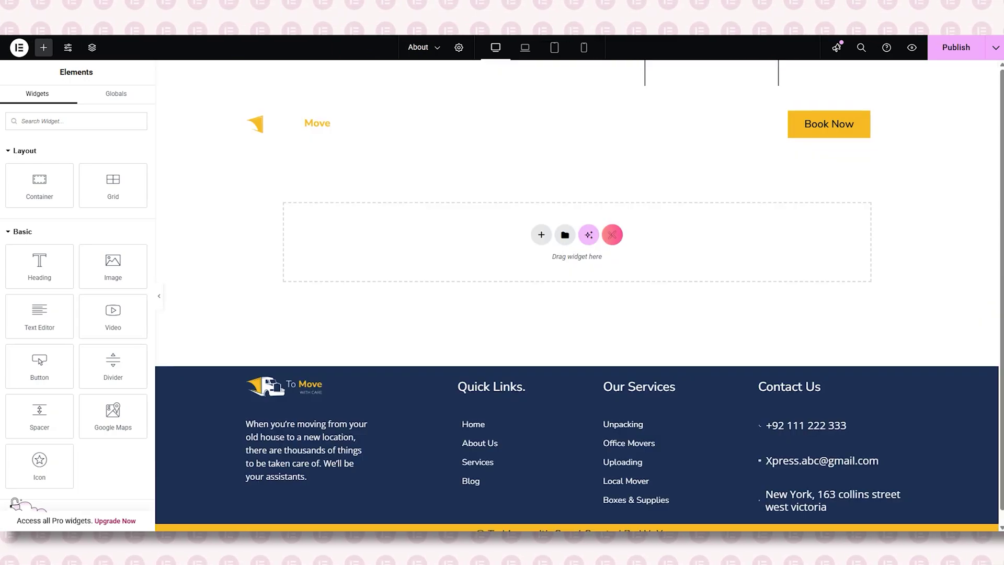
- Paste the copied hero section into the About page's empty container
{"action": "right_click", "coordinate": [419, 227]}
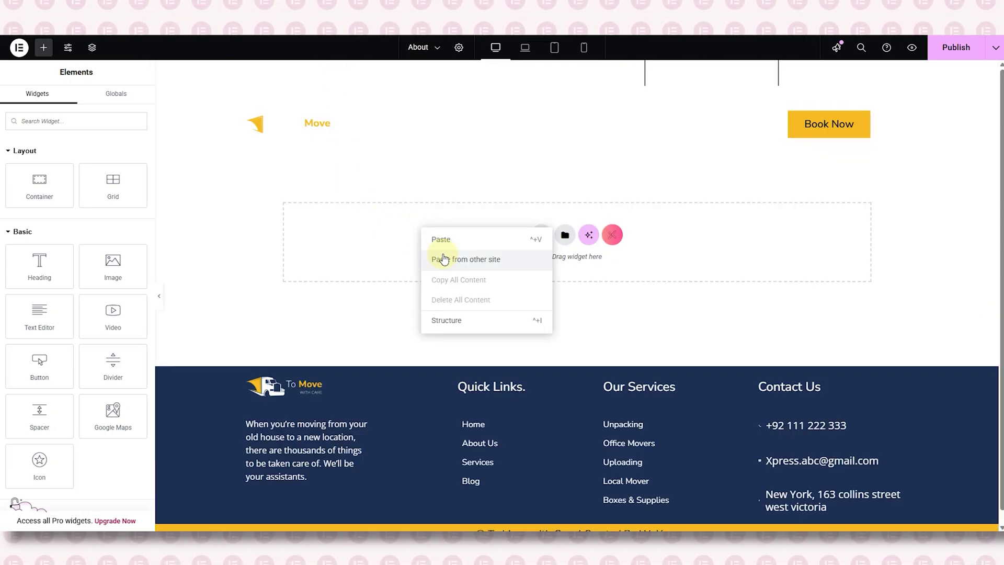
{"action": "left_click", "coordinate": [446, 239]}
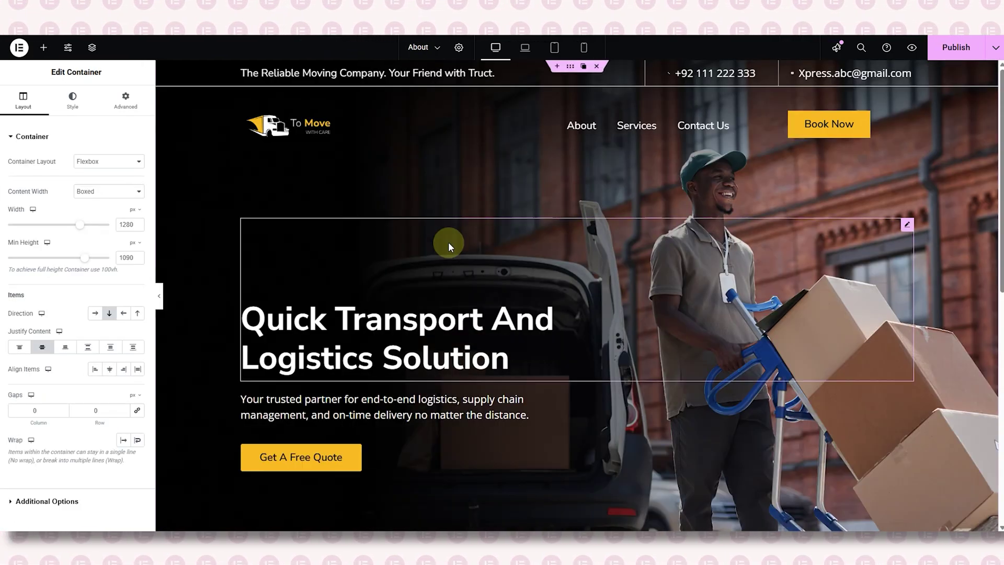
{"action": "left_click", "coordinate": [373, 268]}
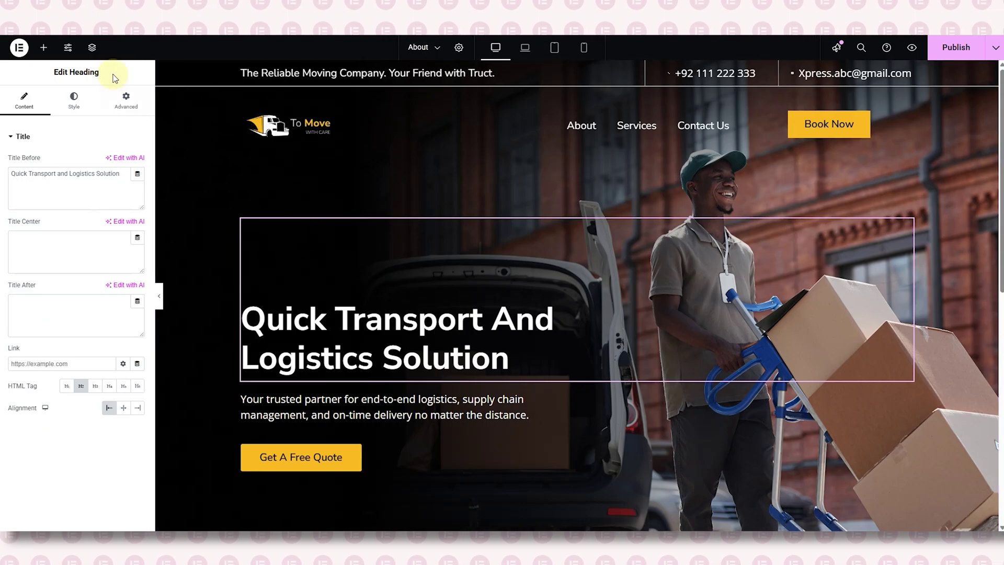
- Select the hero container Section 1 in the Navigator and show its Style settings
{"action": "left_click", "coordinate": [92, 49]}
{"action": "left_click", "coordinate": [904, 115]}
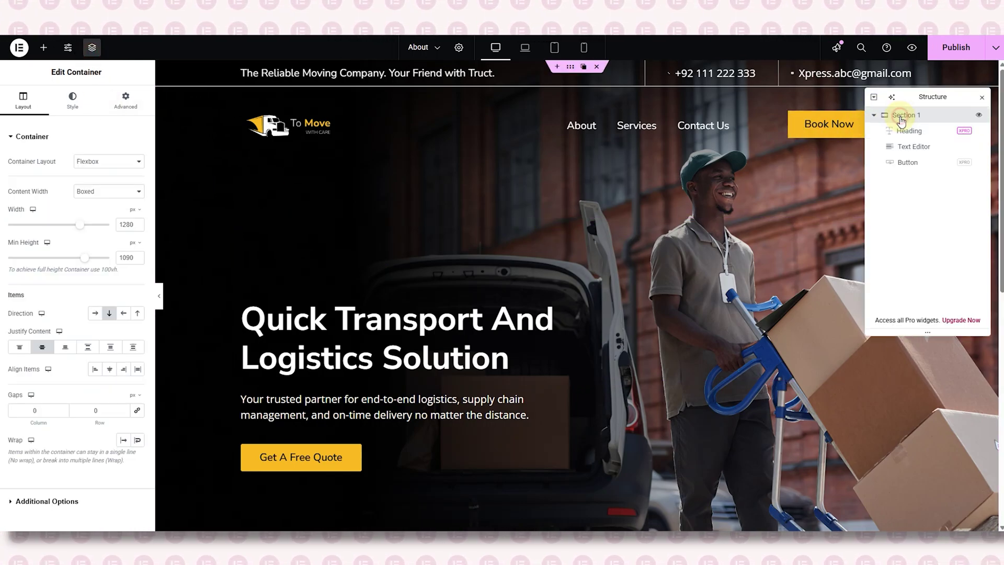
{"action": "left_click", "coordinate": [183, 255]}
{"action": "left_click", "coordinate": [72, 99]}
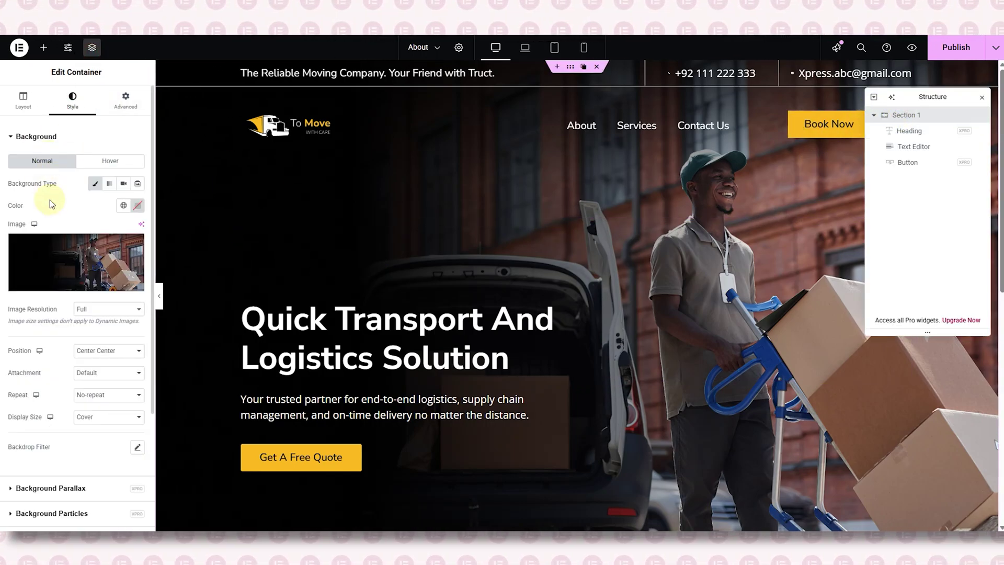
- Swap the hero background for the dark moving-boxes photo from the Media Library
{"action": "left_click", "coordinate": [66, 255]}
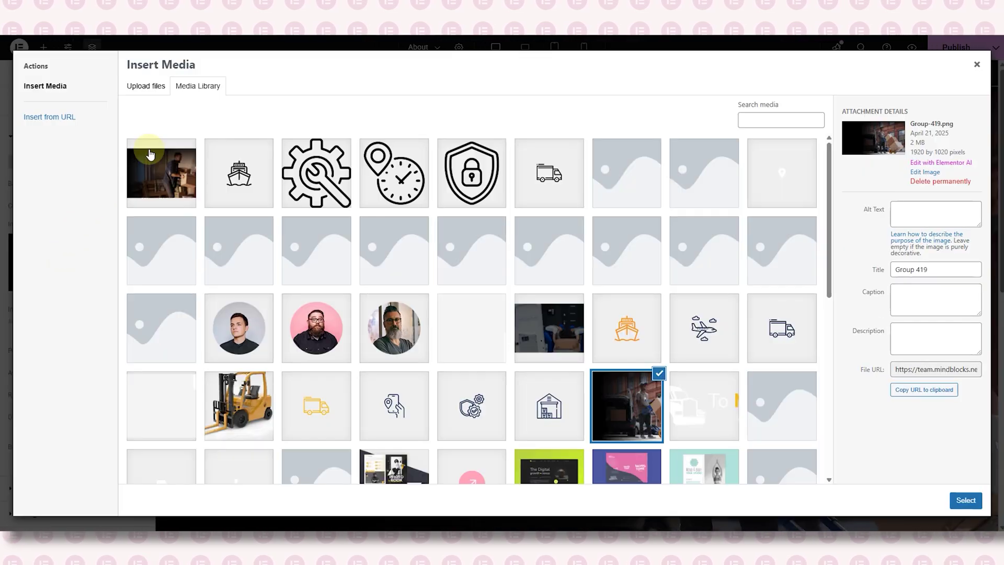
{"action": "left_click", "coordinate": [151, 148]}
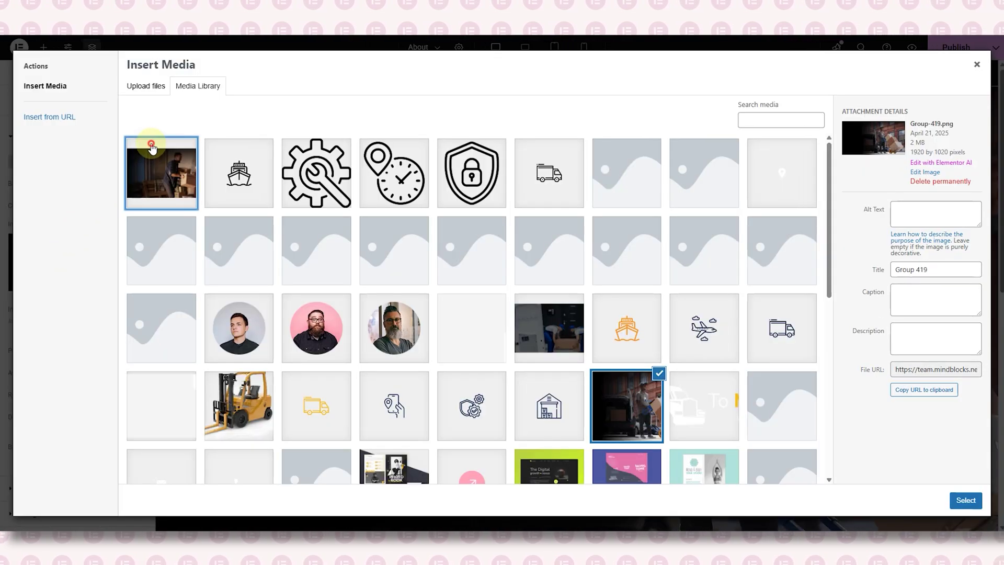
{"action": "left_click", "coordinate": [965, 500]}
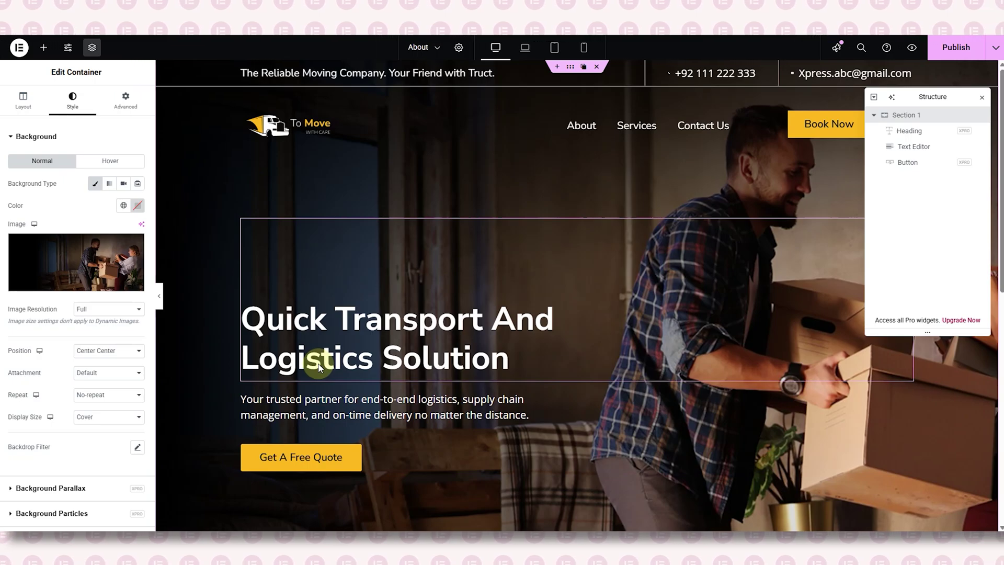
{"action": "left_click", "coordinate": [319, 366]}
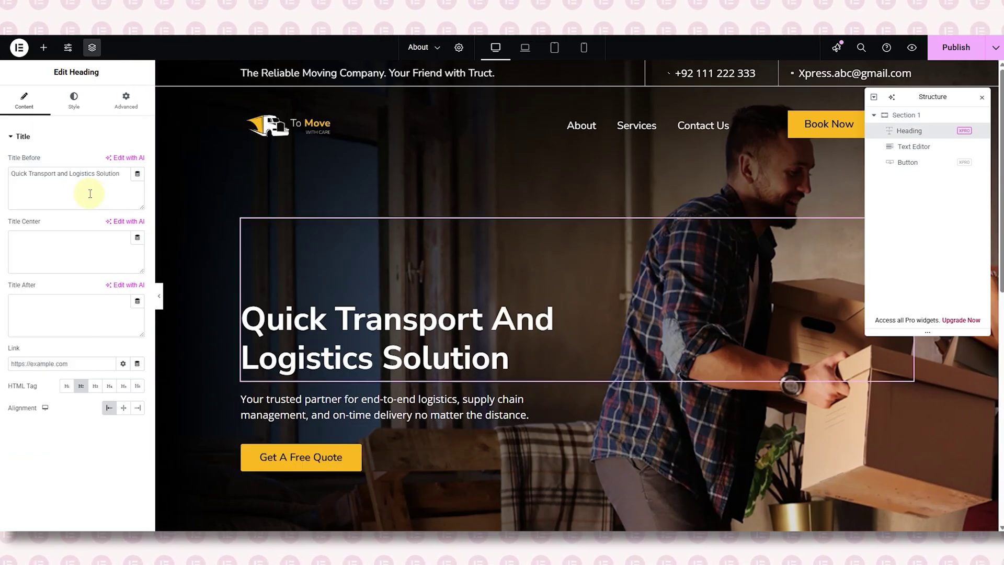
- Change the hero title to 'About Us'
{"action": "key", "text": "ctrl+a"}
{"action": "key", "text": "BackSpace"}
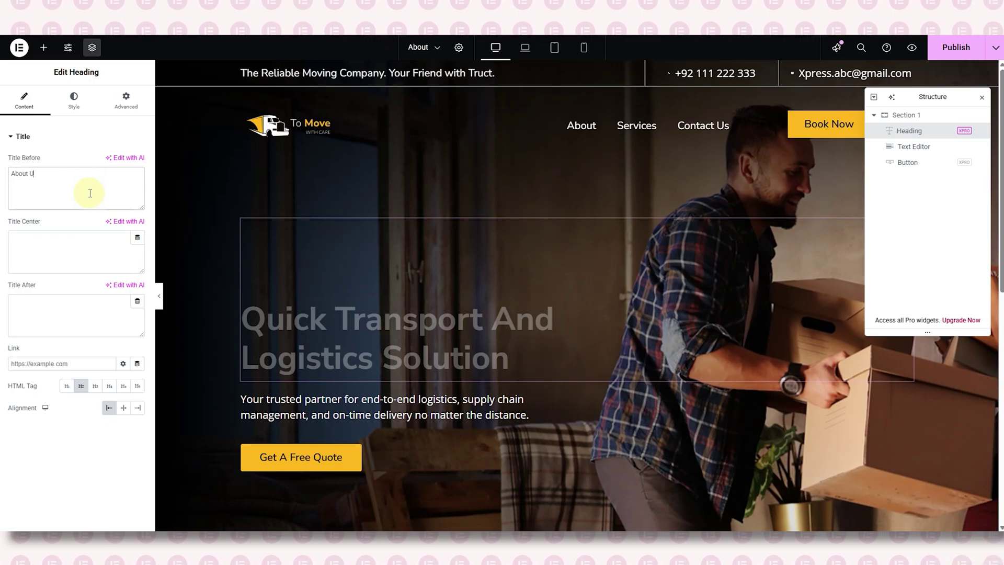
{"action": "type", "text": "About Us"}
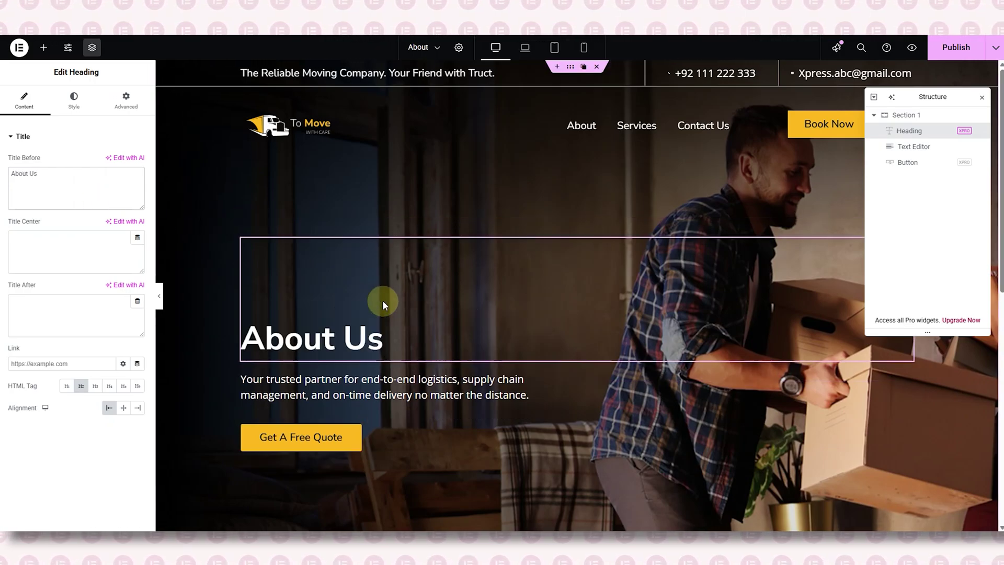
{"action": "scroll", "coordinate": [382, 300], "scroll_direction": "down", "scroll_amount": 1}
- Replace the hero paragraph with the new text about simplifying logistics with tech-driven solutions
{"action": "left_click", "coordinate": [386, 327]}
{"action": "left_click", "coordinate": [90, 266]}
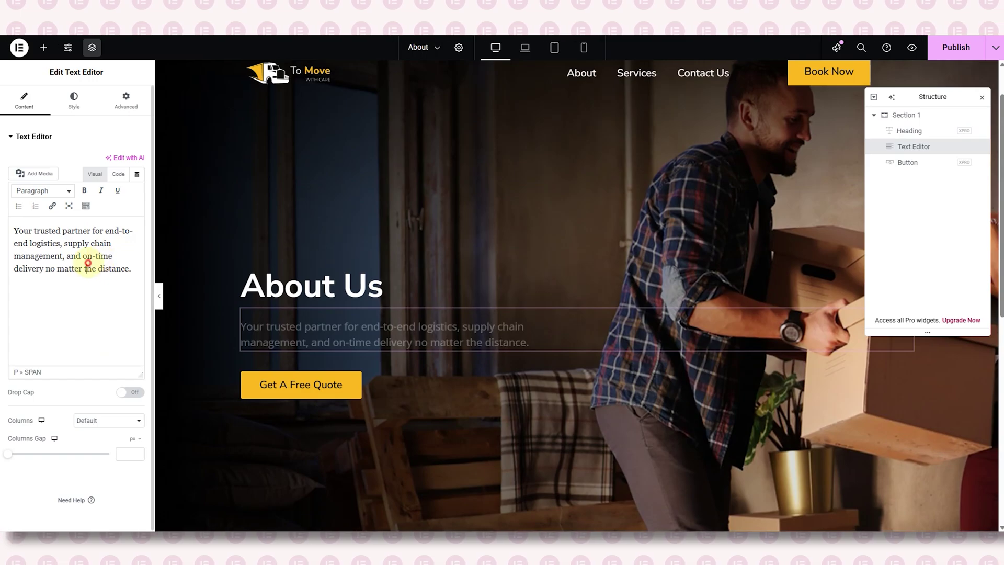
{"action": "key", "text": "ctrl+a"}
{"action": "key", "text": "BackSpace"}
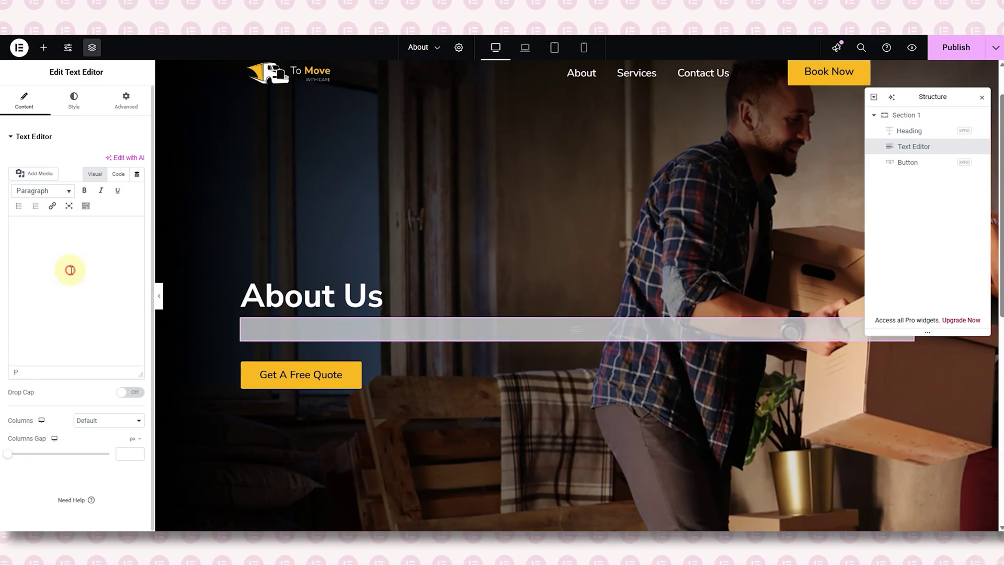
{"action": "type", "text": "We simplify logistics with smart, tech-driven solutions, offering real-time tracking and guaranteed delivery precision. From first-mile to last-mile, we’re committed to making your supply chain seamless and stress-free."}
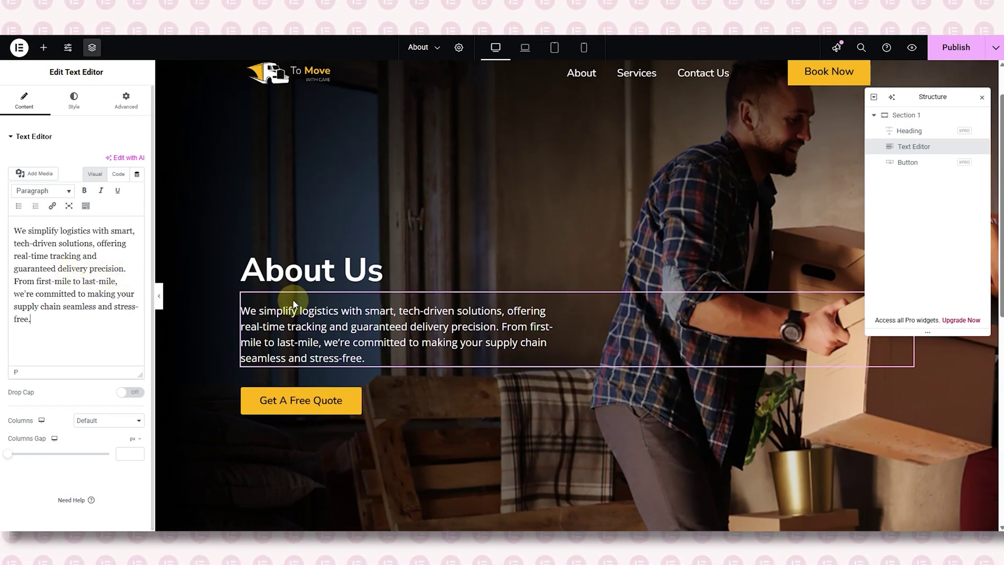
- Preview the updated hero with the editing panel hidden, then restore the panel
{"action": "left_click", "coordinate": [982, 98]}
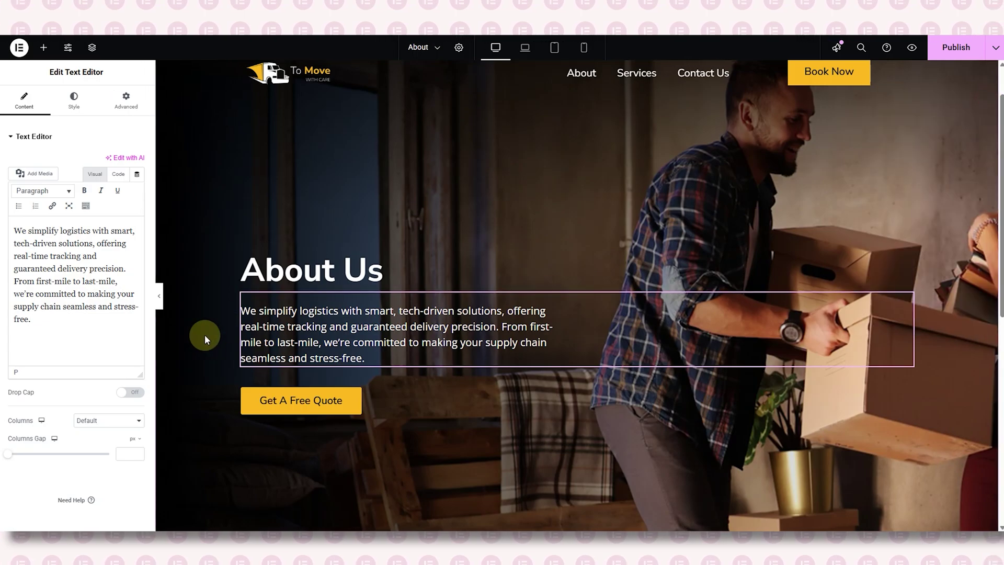
{"action": "left_click", "coordinate": [156, 297]}
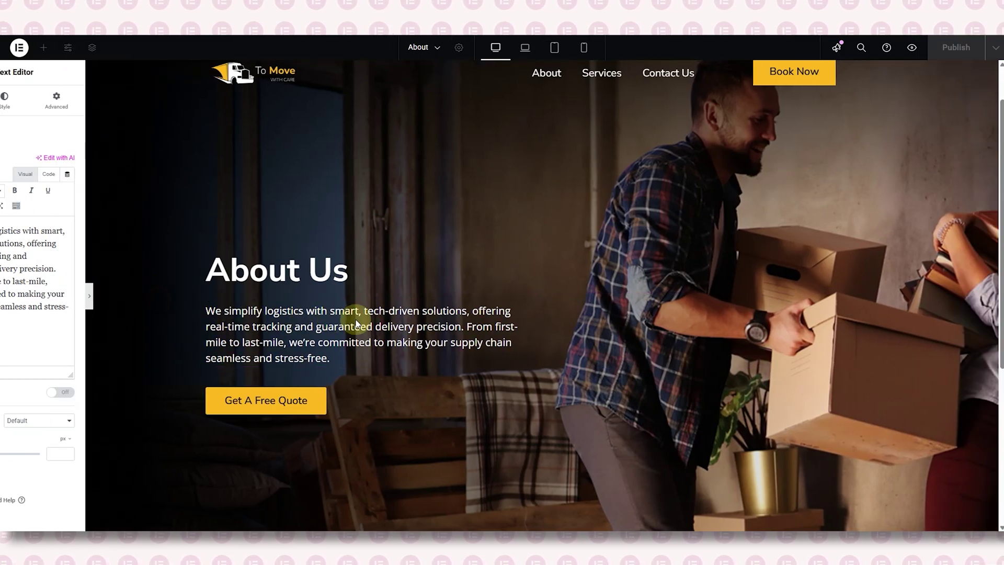
{"action": "scroll", "coordinate": [467, 304], "scroll_direction": "down", "scroll_amount": 3}
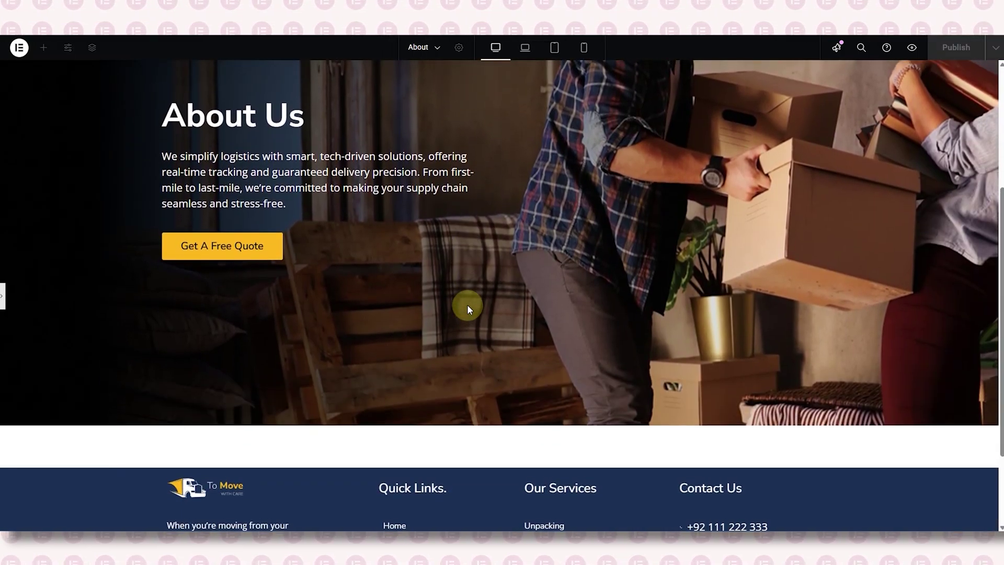
{"action": "scroll", "coordinate": [467, 304], "scroll_direction": "up", "scroll_amount": 5}
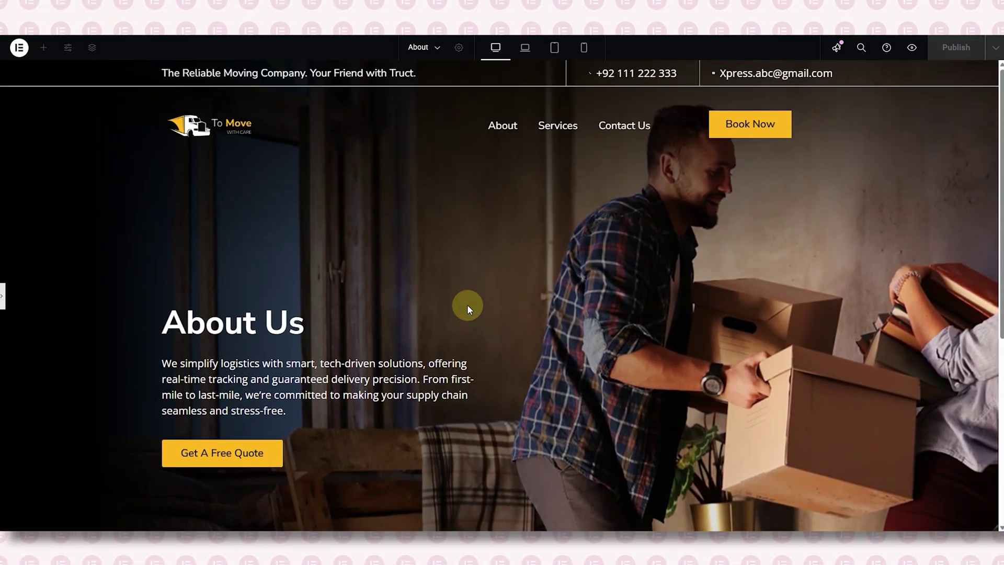
{"action": "left_click", "coordinate": [5, 299]}
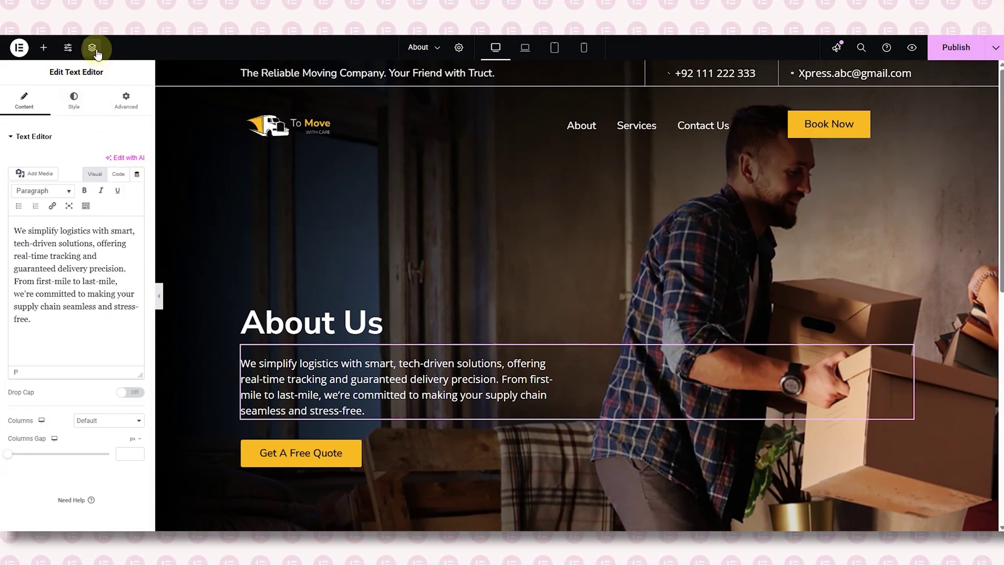
- Select hero container Section 1 and preview its layout at the 980 px minimum height
{"action": "left_click", "coordinate": [94, 50]}
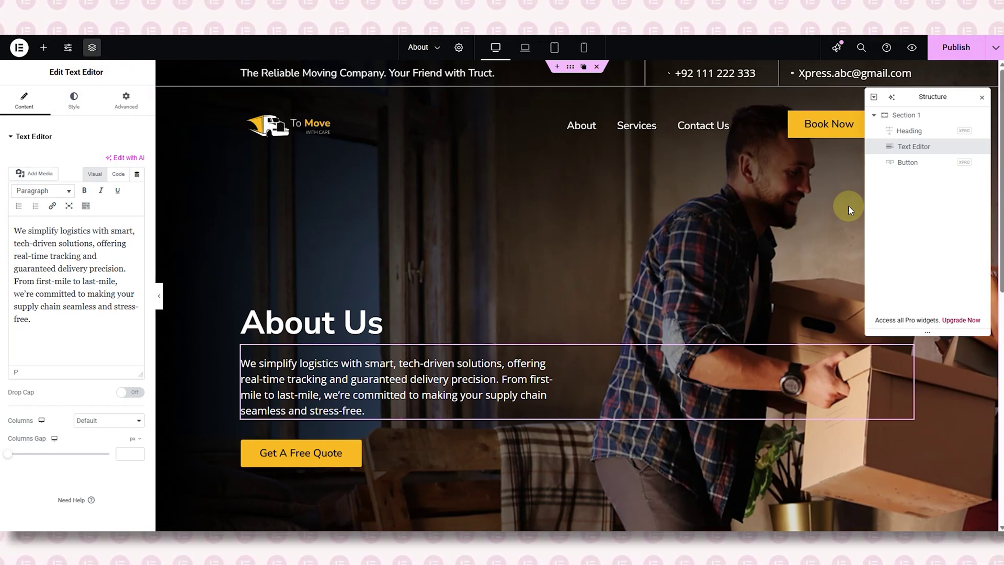
{"action": "left_click", "coordinate": [899, 115]}
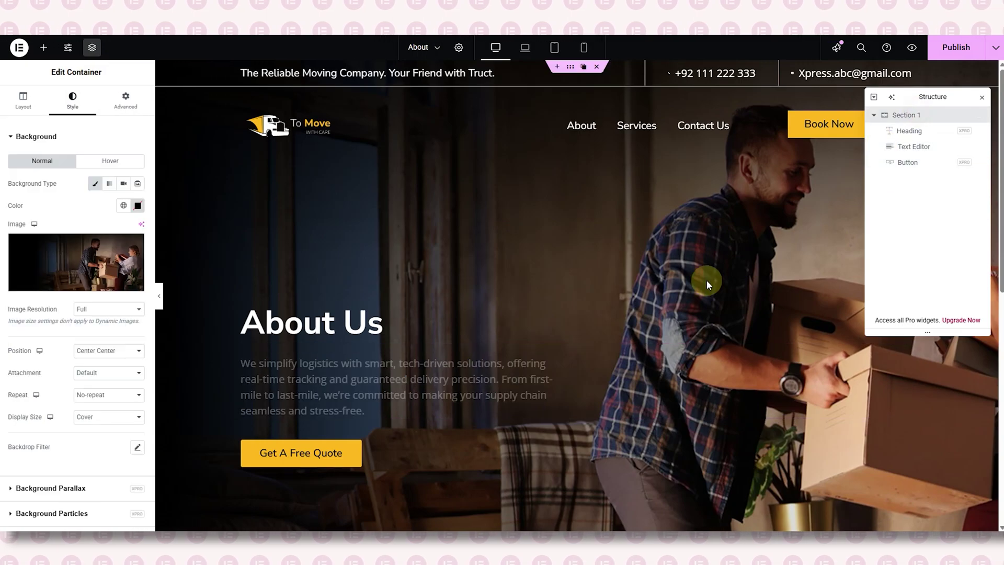
{"action": "left_click", "coordinate": [23, 99]}
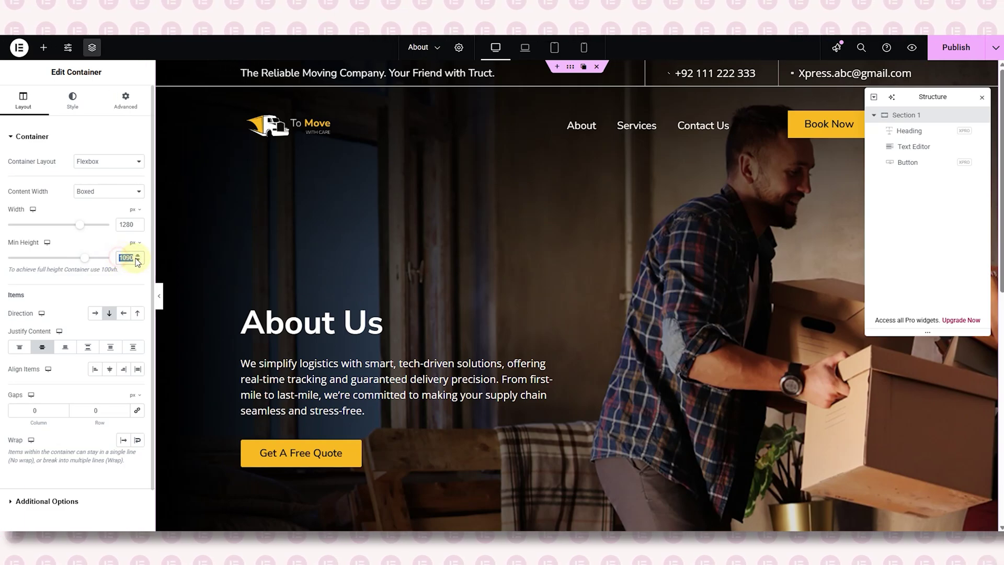
{"action": "type", "text": "980"}
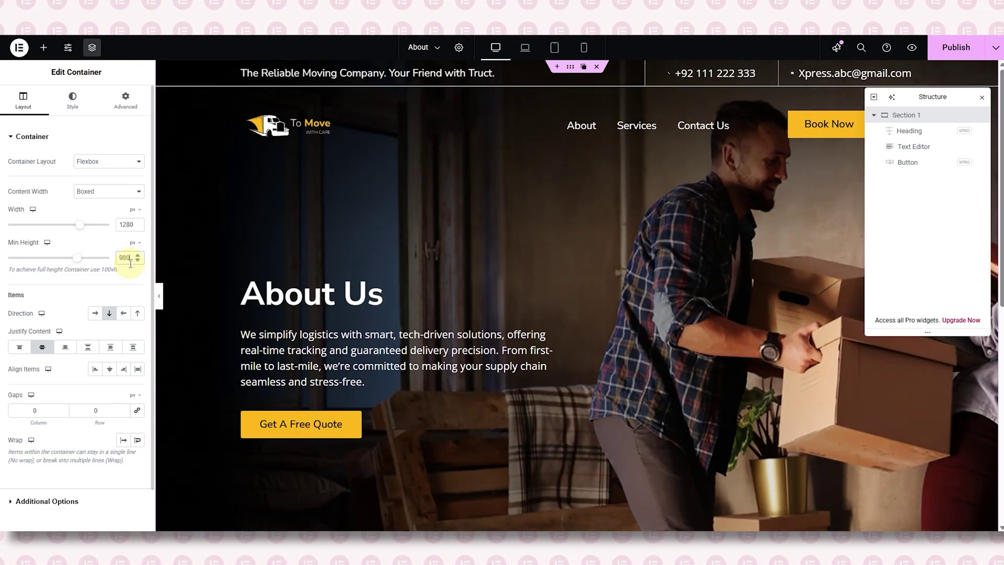
{"action": "scroll", "coordinate": [460, 341], "scroll_direction": "down", "scroll_amount": 1}
{"action": "scroll", "coordinate": [180, 286], "scroll_direction": "up", "scroll_amount": 1}
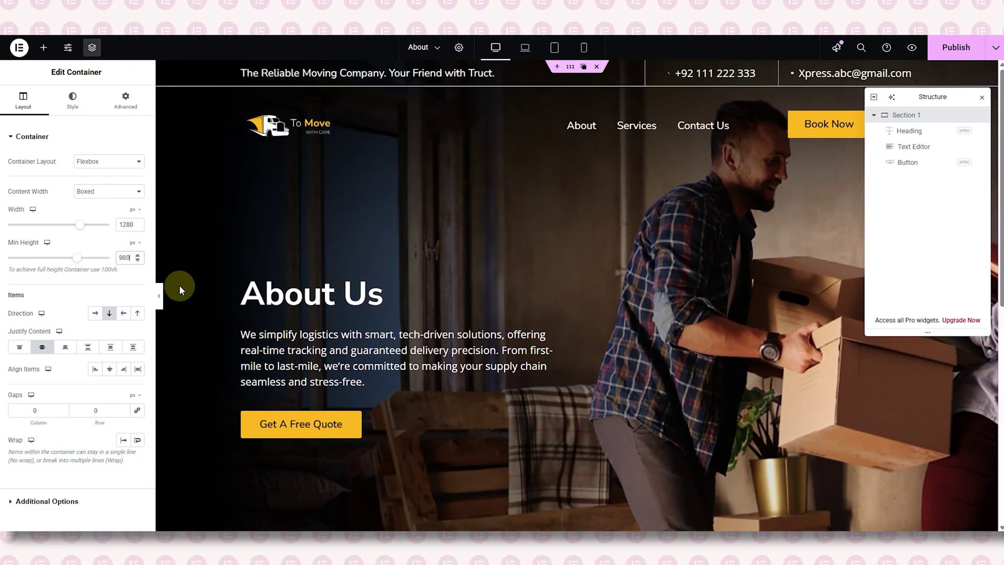
{"action": "left_click", "coordinate": [160, 297]}
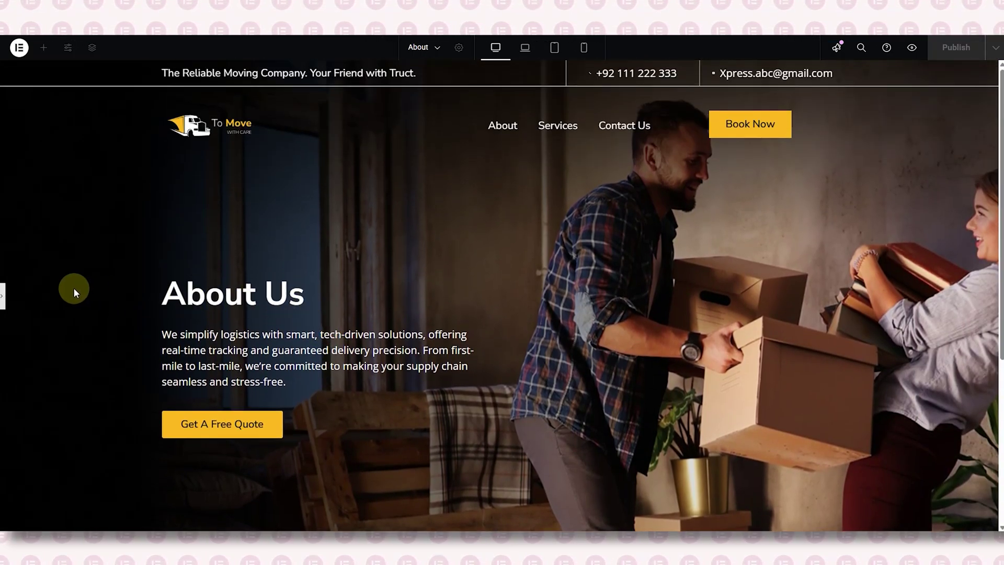
{"action": "left_click", "coordinate": [2, 295]}
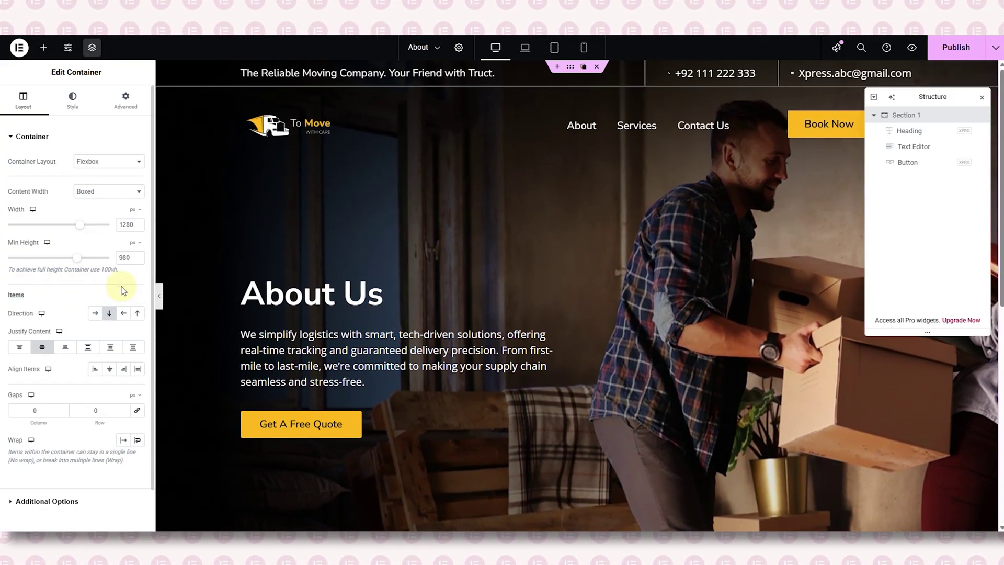
- Lower the hero's minimum height to 780 px and preview the shorter banner
{"action": "double_click", "coordinate": [124, 262]}
{"action": "type", "text": "780"}
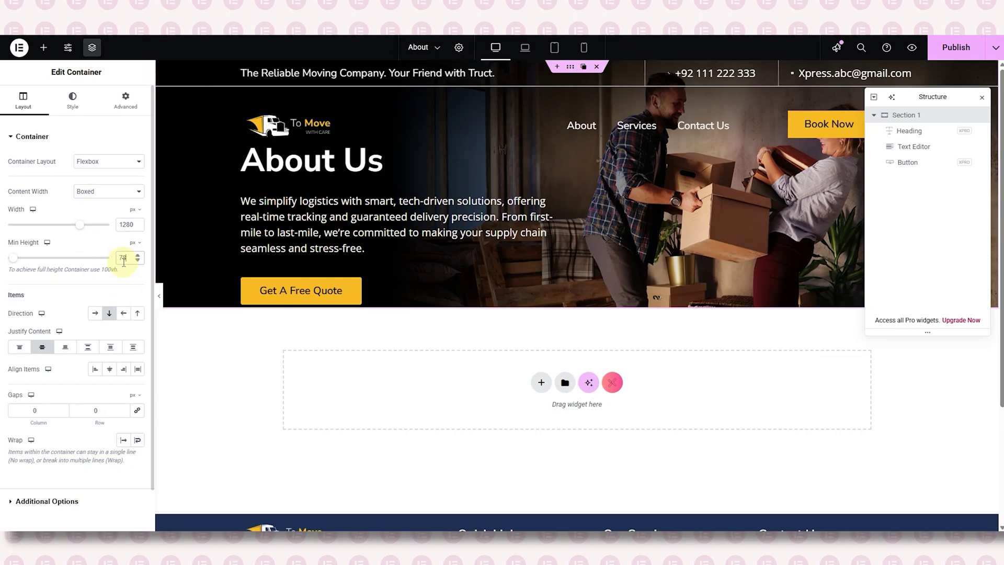
{"action": "left_click", "coordinate": [159, 296]}
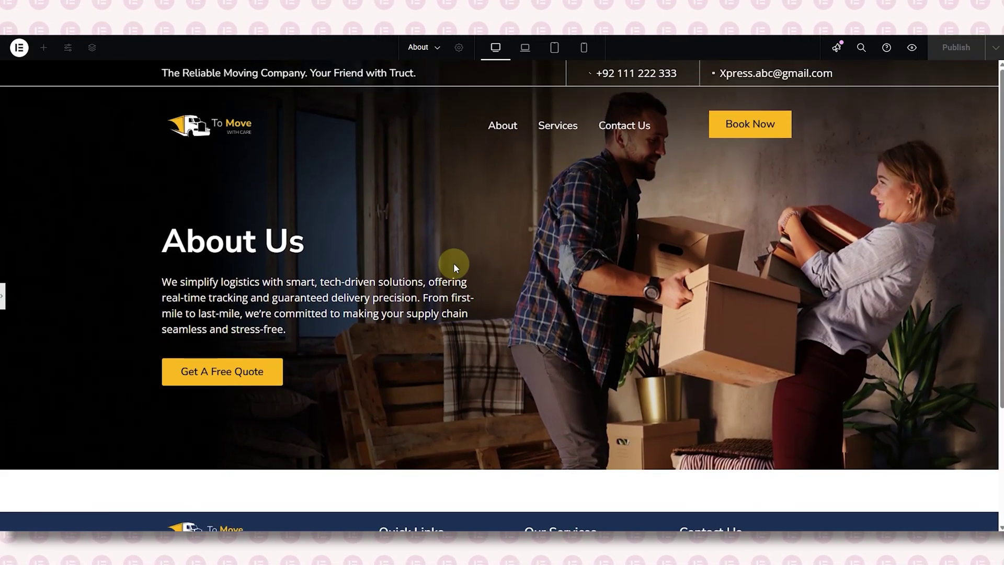
{"action": "left_click", "coordinate": [3, 297]}
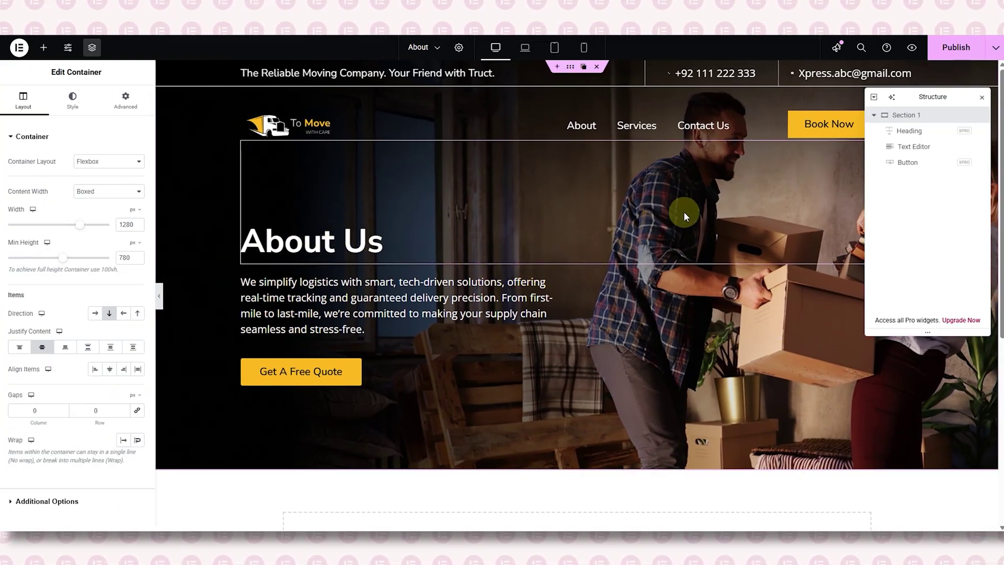
- Close the structure outline and start a new section below the hero
{"action": "left_click", "coordinate": [982, 97]}
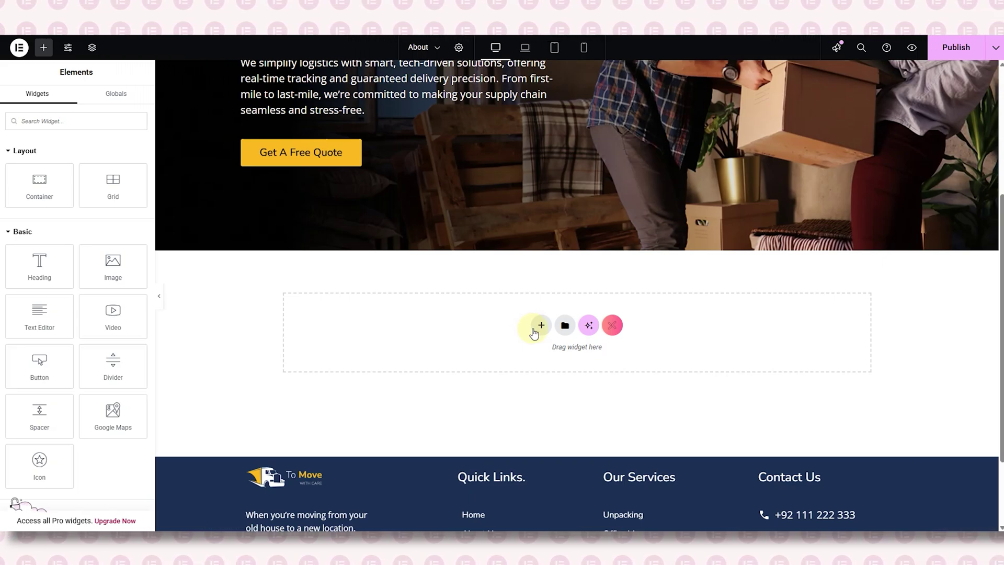
{"action": "left_click", "coordinate": [534, 333]}
- Add a full-width, single-column Flexbox section below the hero
{"action": "left_click", "coordinate": [525, 348]}
{"action": "left_click", "coordinate": [433, 347]}
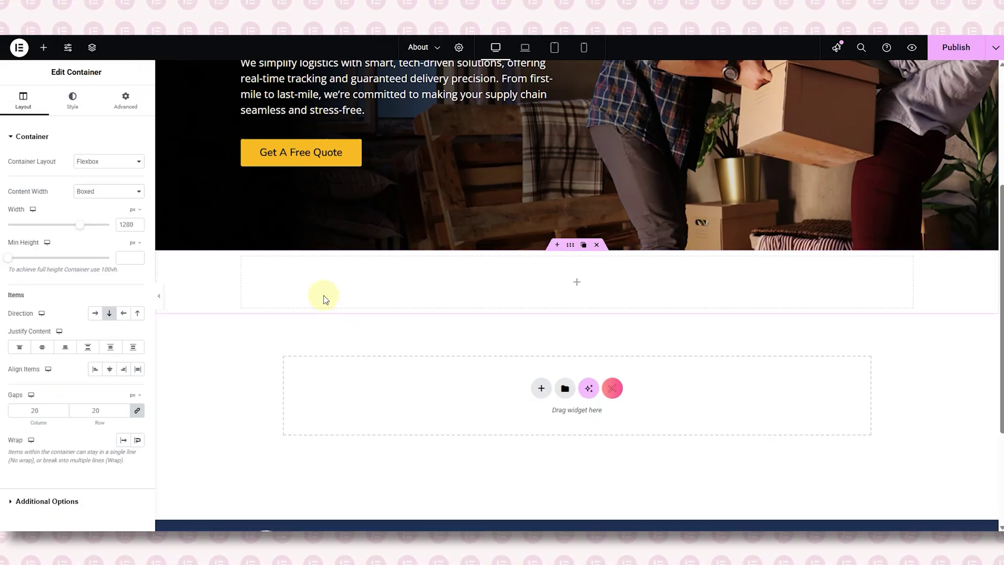
{"action": "left_click", "coordinate": [106, 193]}
{"action": "left_click", "coordinate": [108, 215]}
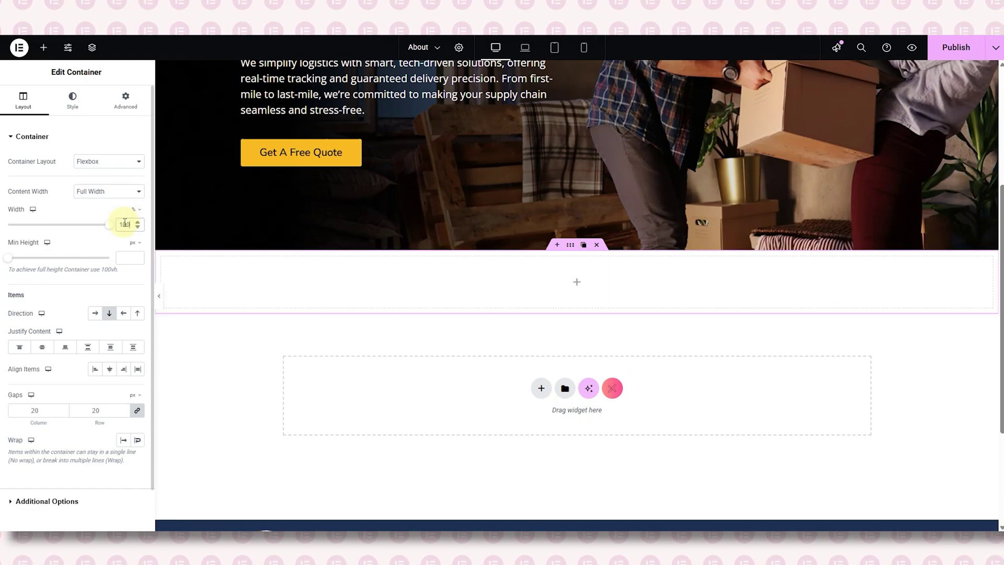
{"action": "left_click", "coordinate": [125, 99]}
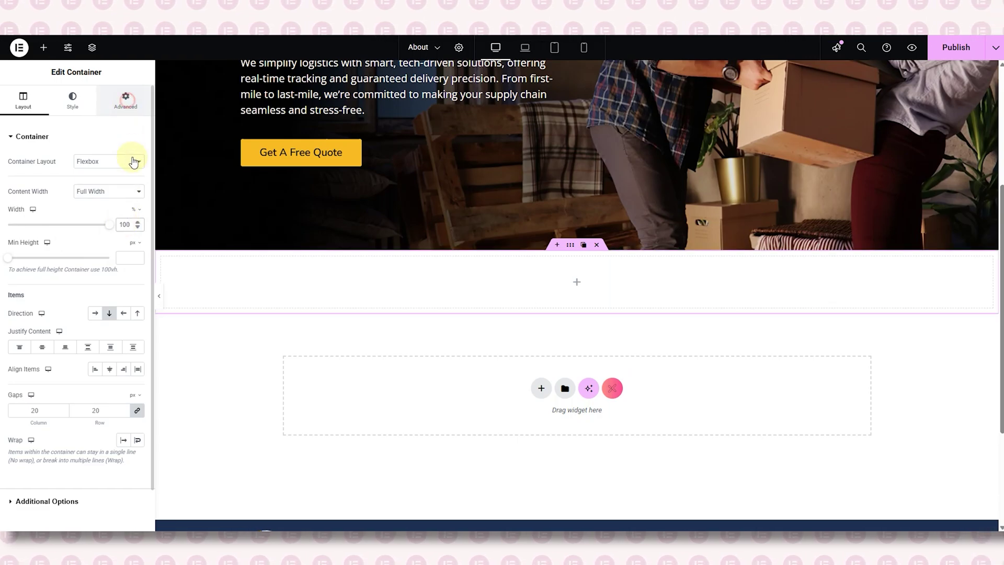
- Nest a full-width container inside the new section
{"action": "left_click", "coordinate": [42, 51]}
{"action": "left_click_drag", "start_coordinate": [59, 195], "coordinate": [246, 277]}
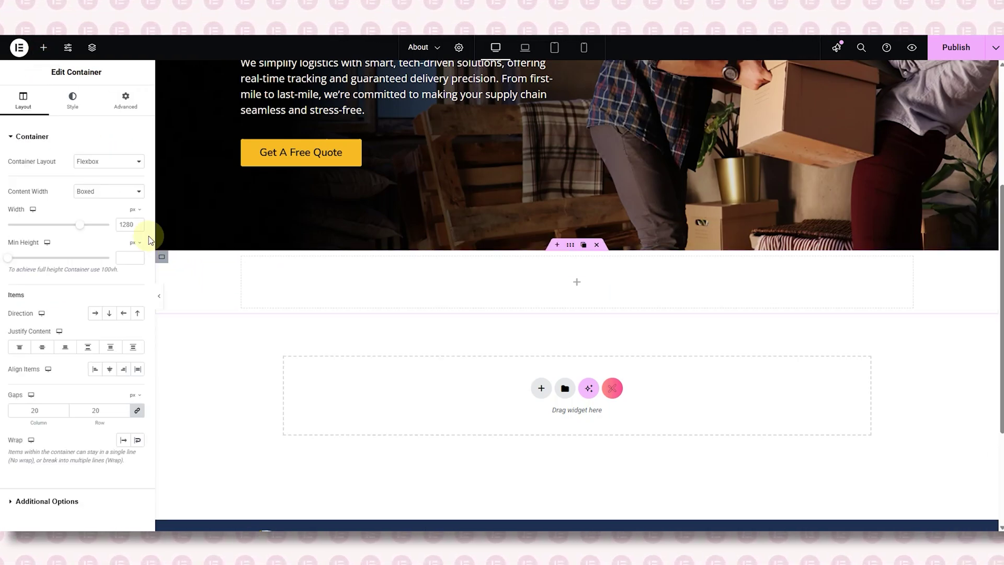
{"action": "left_click", "coordinate": [122, 193]}
{"action": "left_click", "coordinate": [121, 217]}
{"action": "left_click", "coordinate": [125, 99]}
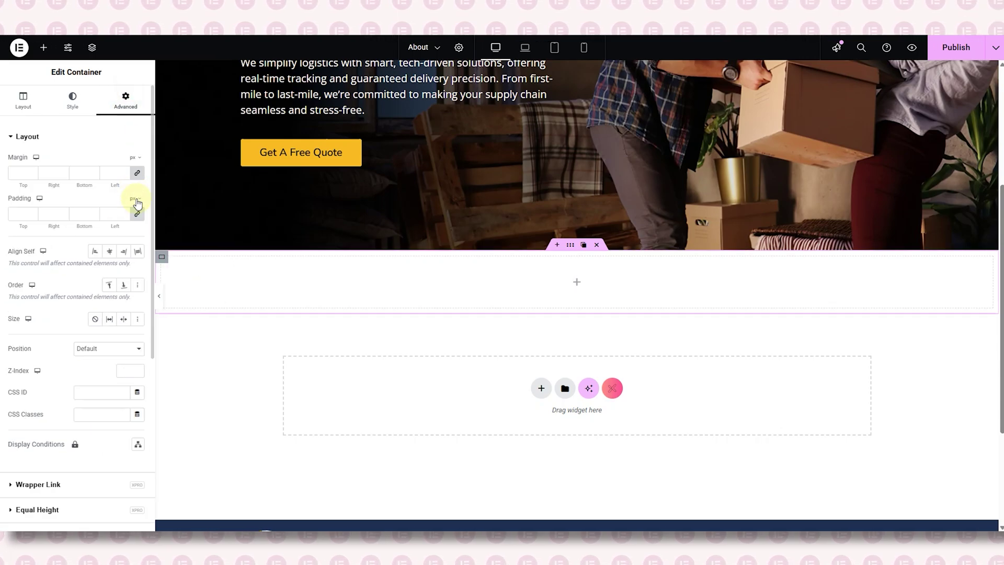
- Add a 50%-width inner container and duplicate it
{"action": "left_click", "coordinate": [43, 47]}
{"action": "left_click_drag", "start_coordinate": [39, 178], "coordinate": [227, 273]}
{"action": "left_click", "coordinate": [128, 224]}
{"action": "type", "text": "5"}
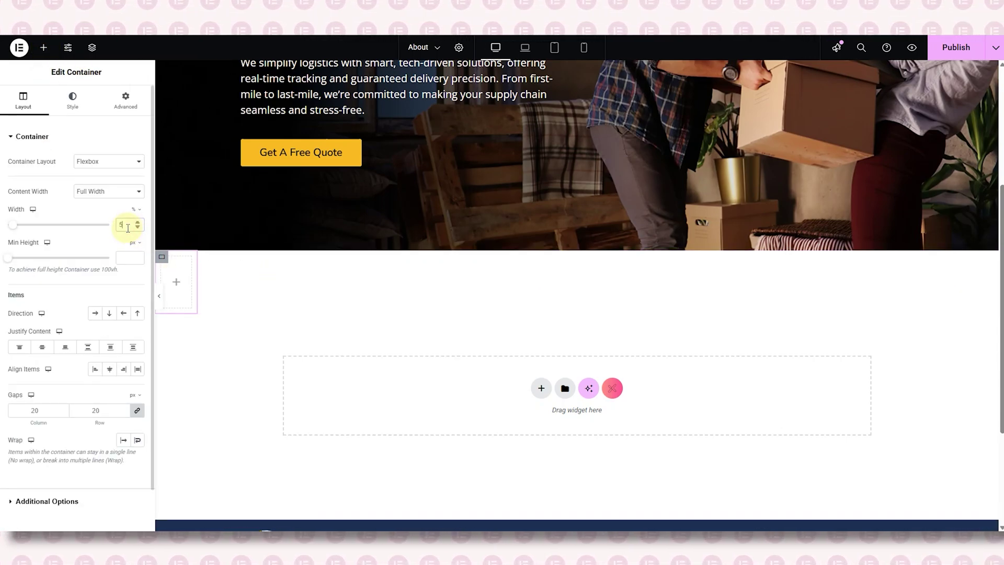
{"action": "type", "text": "0"}
{"action": "left_click", "coordinate": [126, 100]}
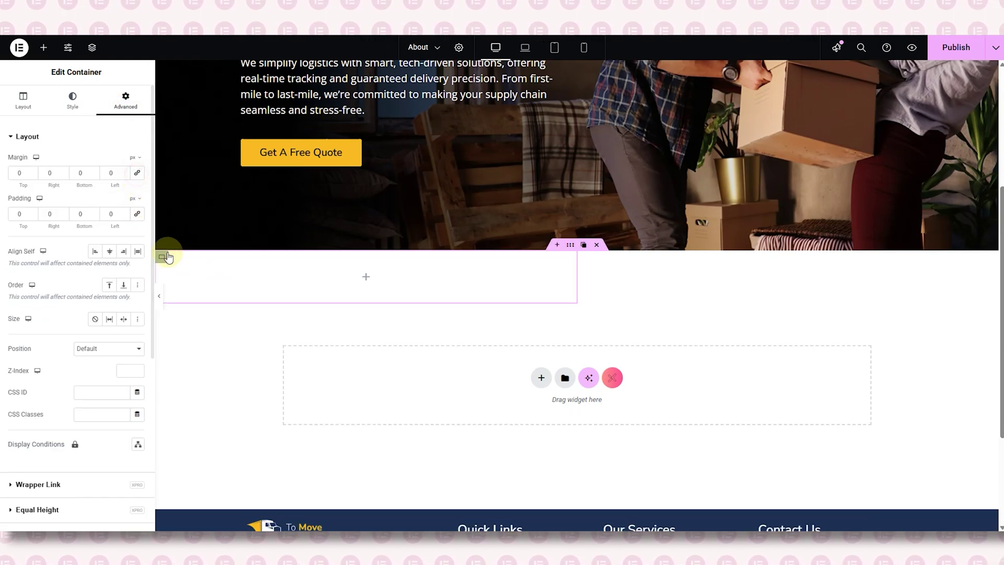
{"action": "right_click", "coordinate": [167, 256]}
{"action": "left_click", "coordinate": [187, 275]}
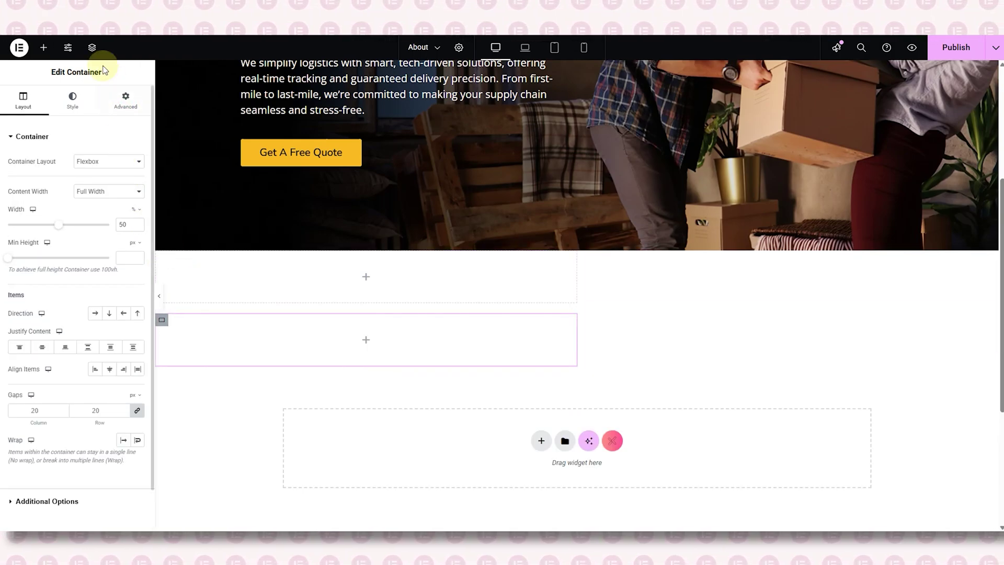
- Set the parent container's Direction to Row and drop an Image widget into the left half
{"action": "left_click", "coordinate": [92, 47]}
{"action": "left_click", "coordinate": [916, 147]}
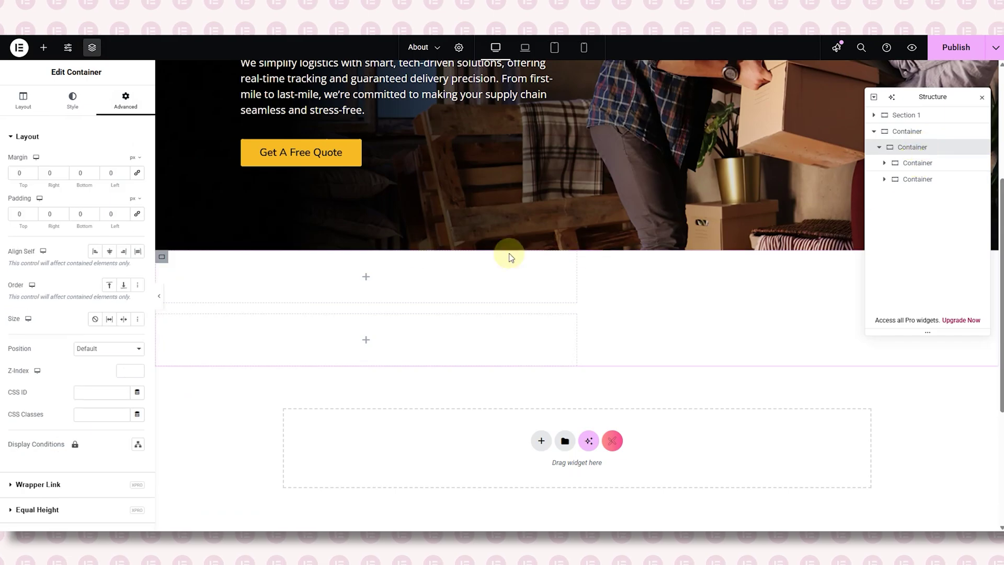
{"action": "left_click", "coordinate": [23, 100]}
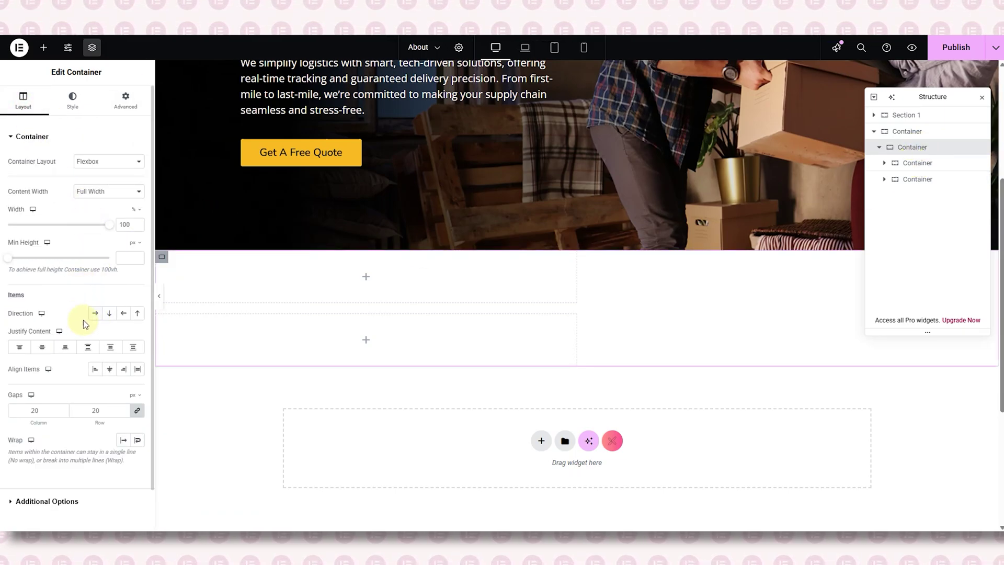
{"action": "left_click", "coordinate": [95, 313]}
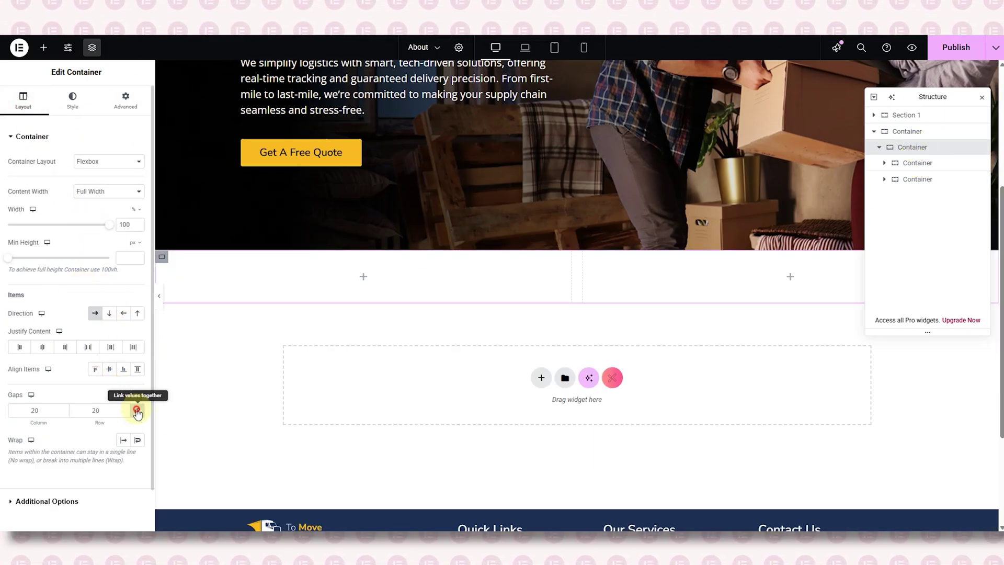
{"action": "left_click", "coordinate": [364, 276]}
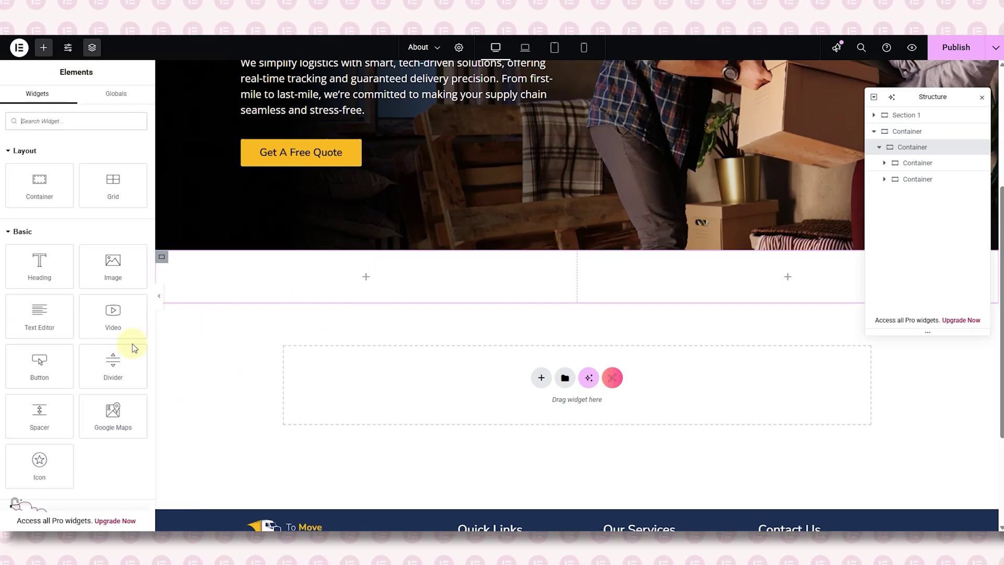
{"action": "left_click_drag", "start_coordinate": [113, 264], "coordinate": [266, 279]}
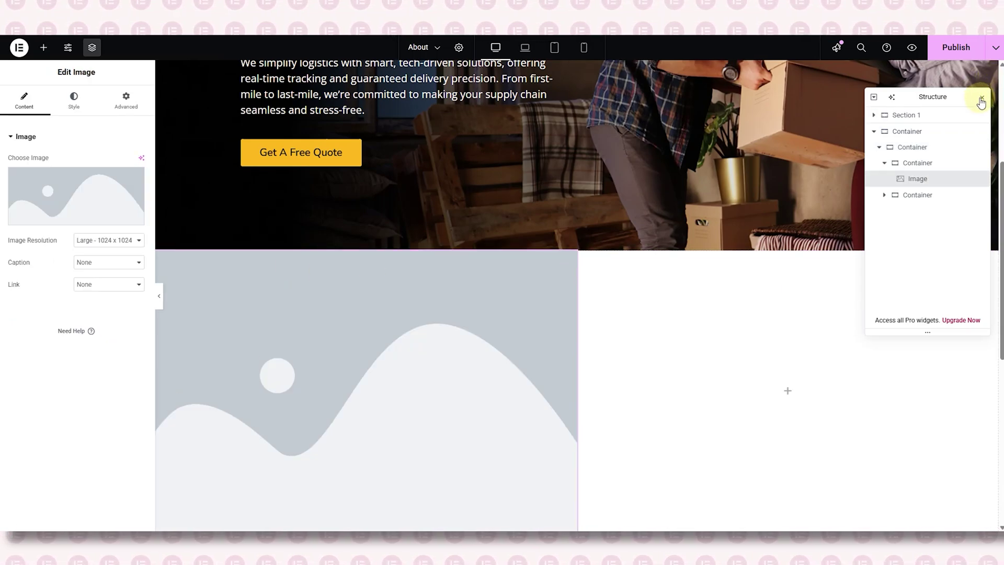
- Show the yellow truck photo Story-1.png in the left Image widget at Full resolution
{"action": "left_click", "coordinate": [981, 102]}
{"action": "scroll", "coordinate": [314, 335], "scroll_direction": "down", "scroll_amount": 2}
{"action": "left_click", "coordinate": [98, 197]}
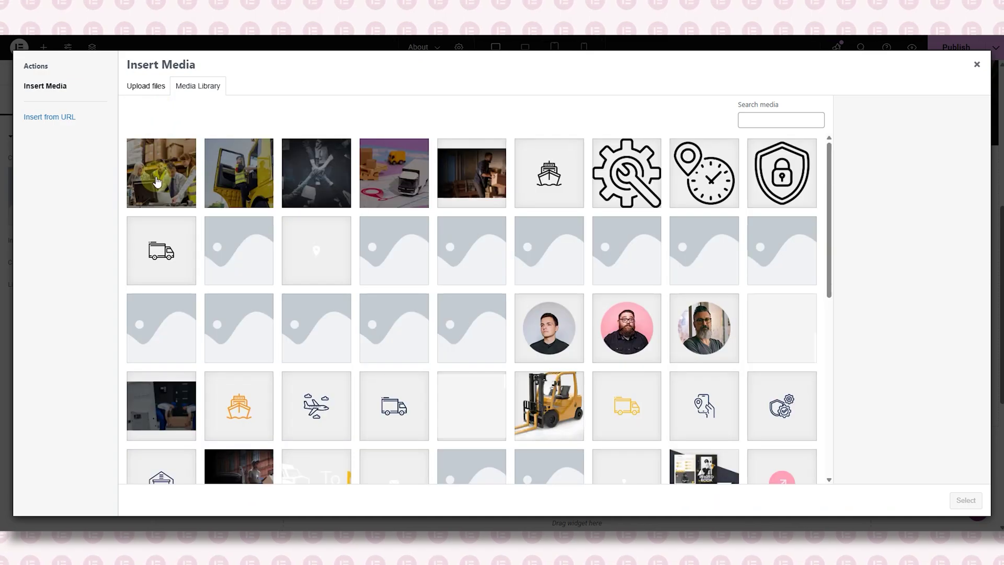
{"action": "left_click", "coordinate": [229, 173]}
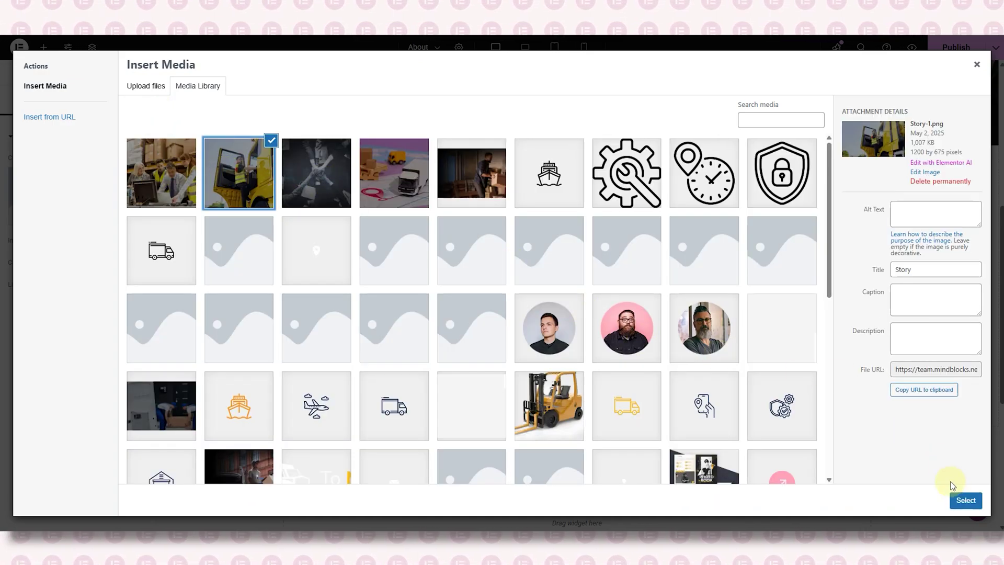
{"action": "left_click", "coordinate": [965, 500]}
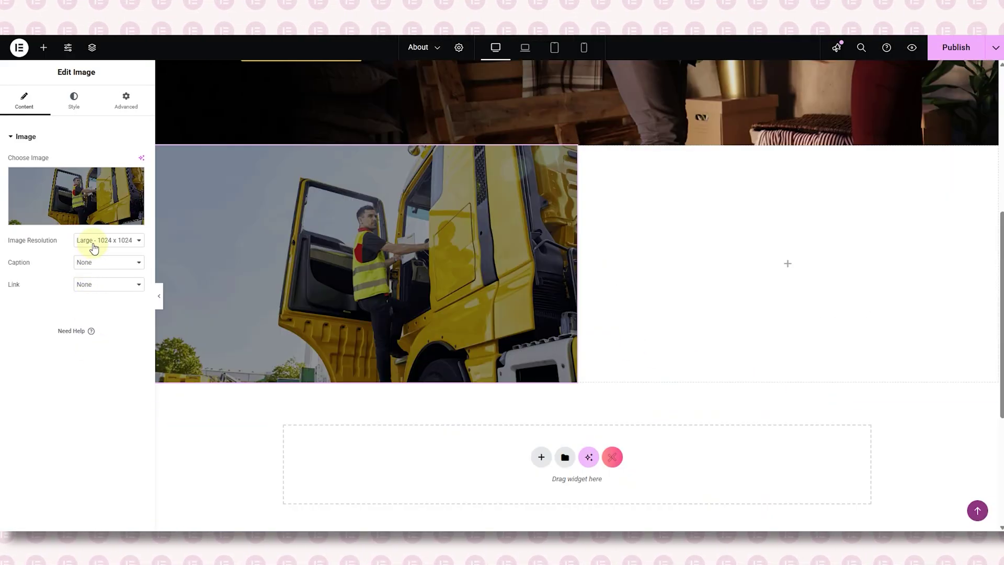
{"action": "left_click", "coordinate": [94, 247]}
{"action": "left_click", "coordinate": [96, 371]}
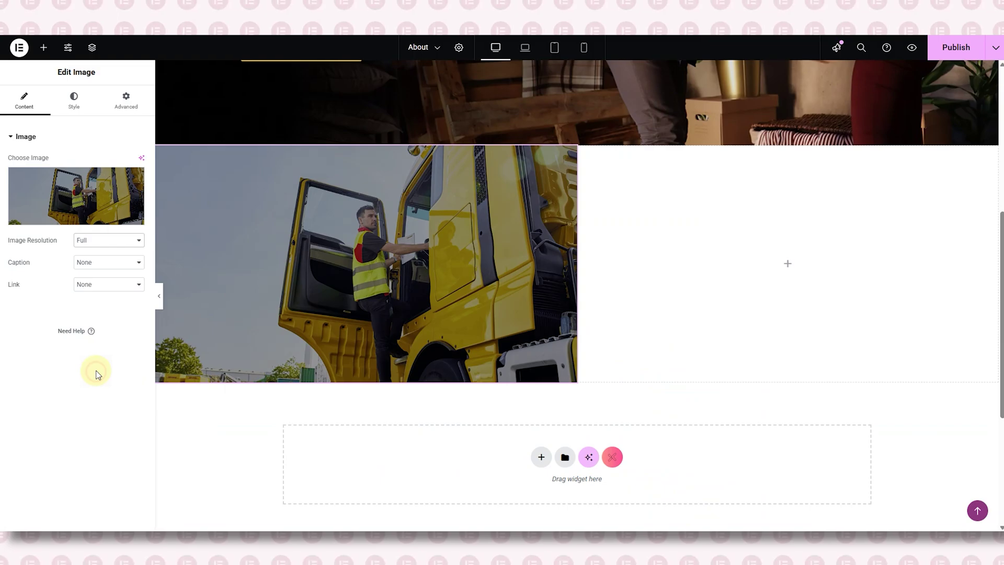
{"action": "left_click", "coordinate": [74, 101]}
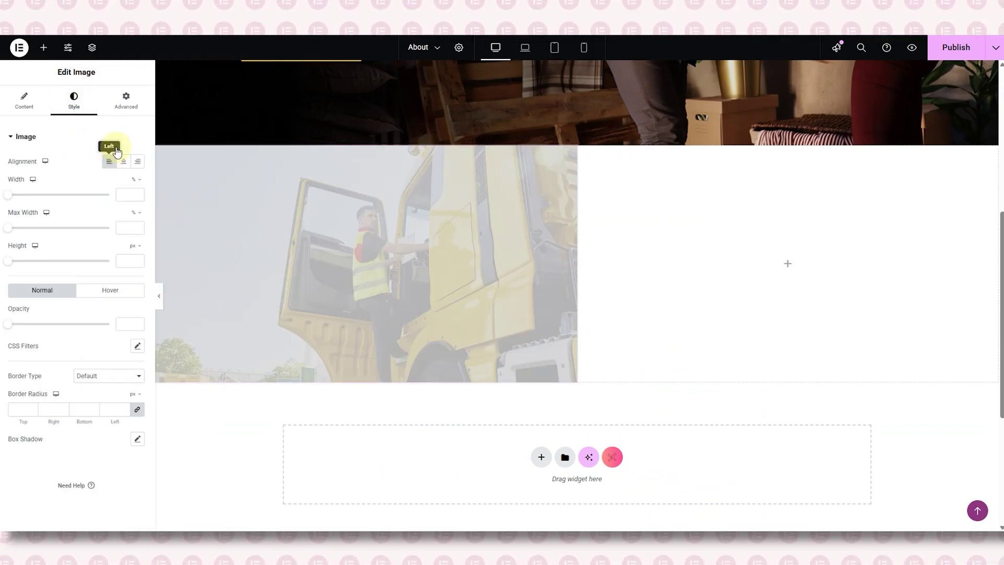
{"action": "left_click", "coordinate": [126, 100]}
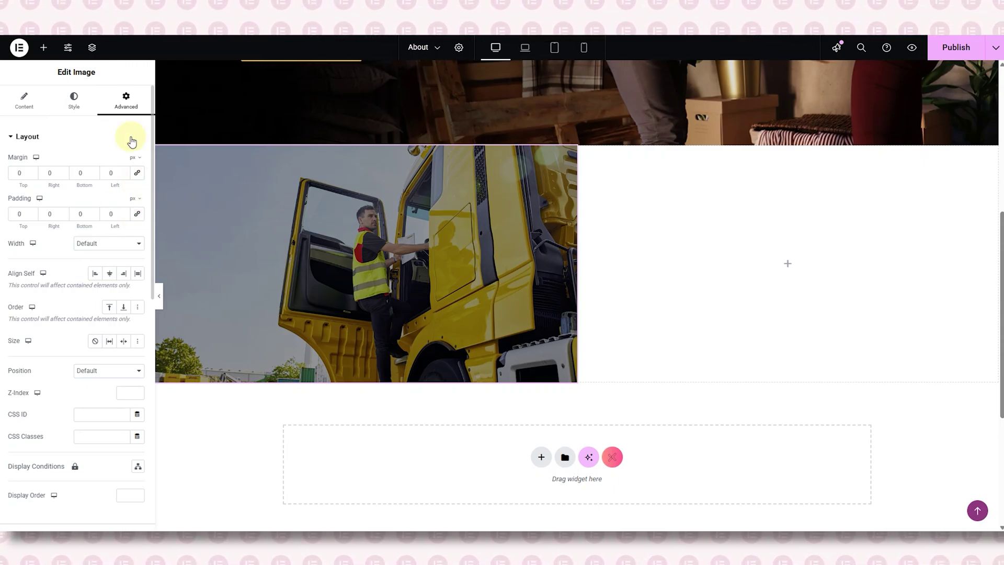
{"action": "left_click", "coordinate": [789, 262]}
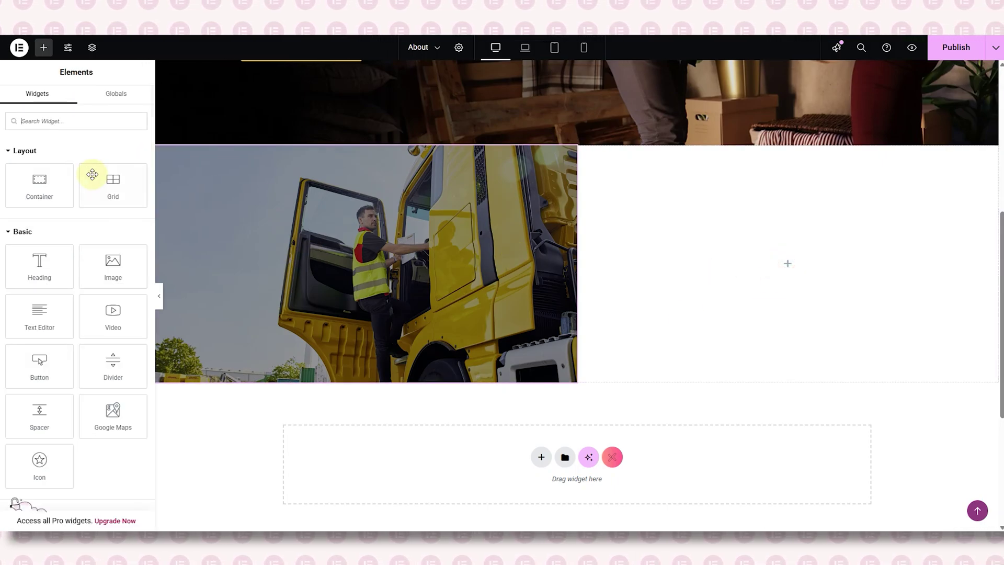
- Copy a heading from the Home page and paste it into the empty right column
{"action": "left_click", "coordinate": [75, 122]}
{"action": "type", "text": "heading"}
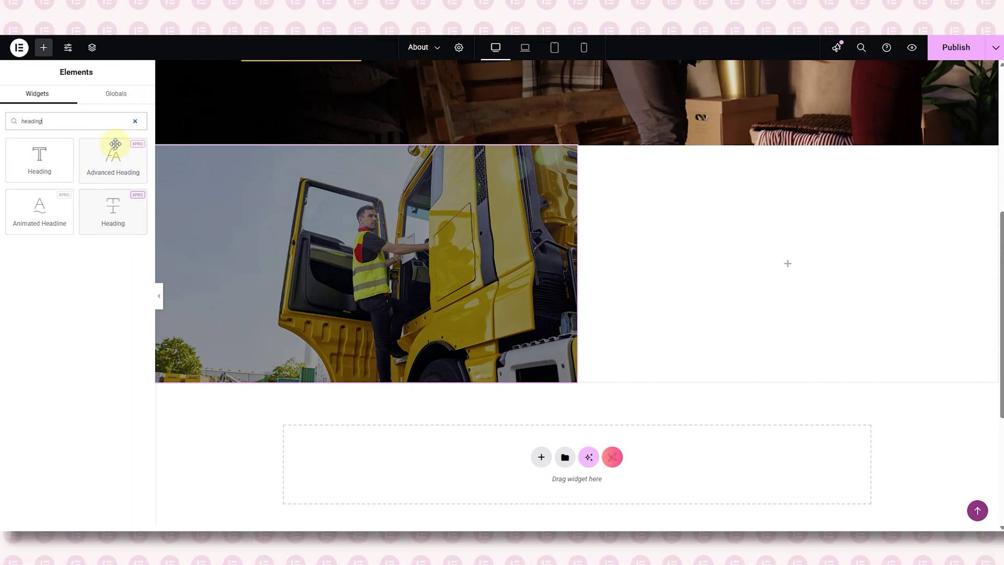
{"action": "left_click", "coordinate": [134, 123]}
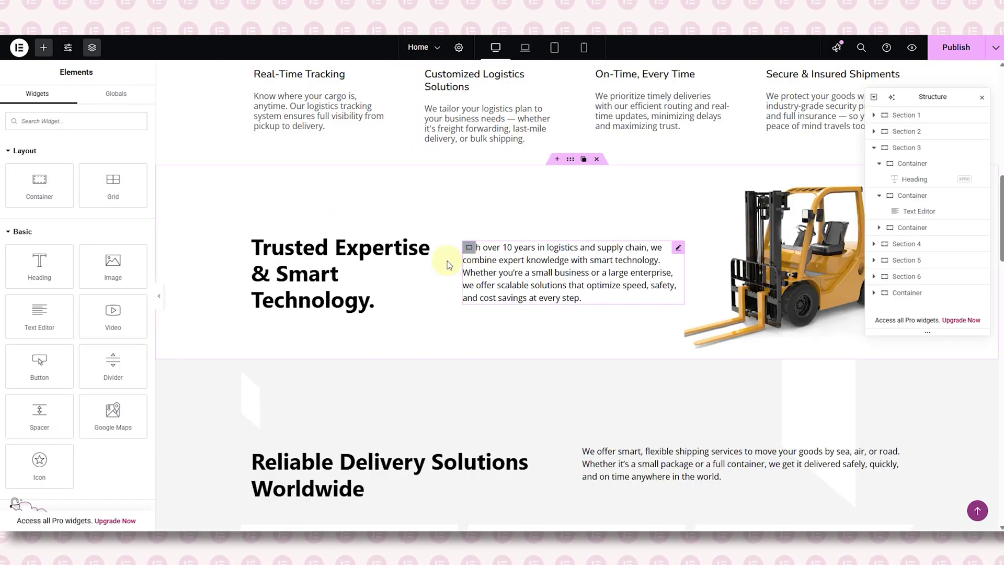
{"action": "right_click", "coordinate": [377, 251]}
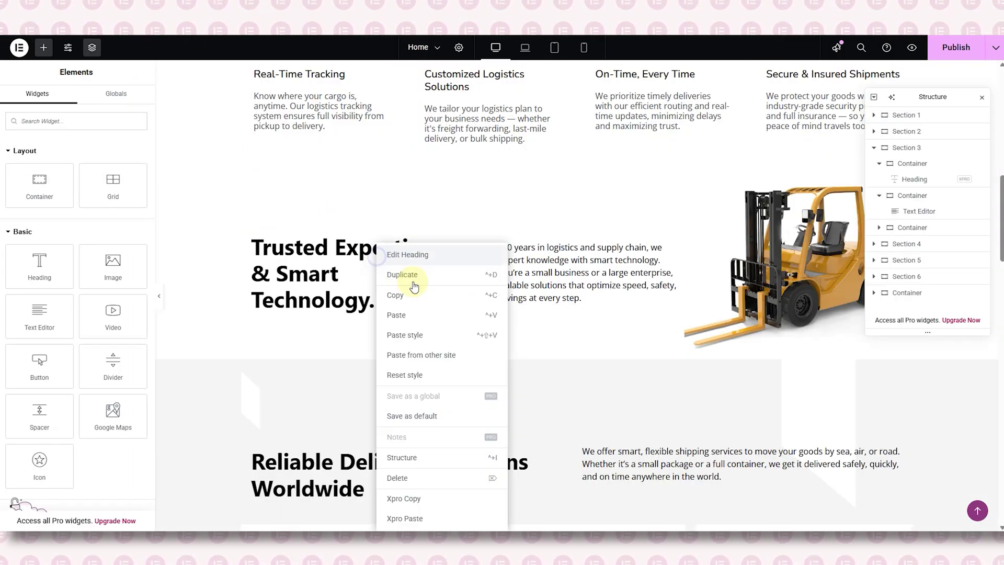
{"action": "left_click", "coordinate": [413, 295]}
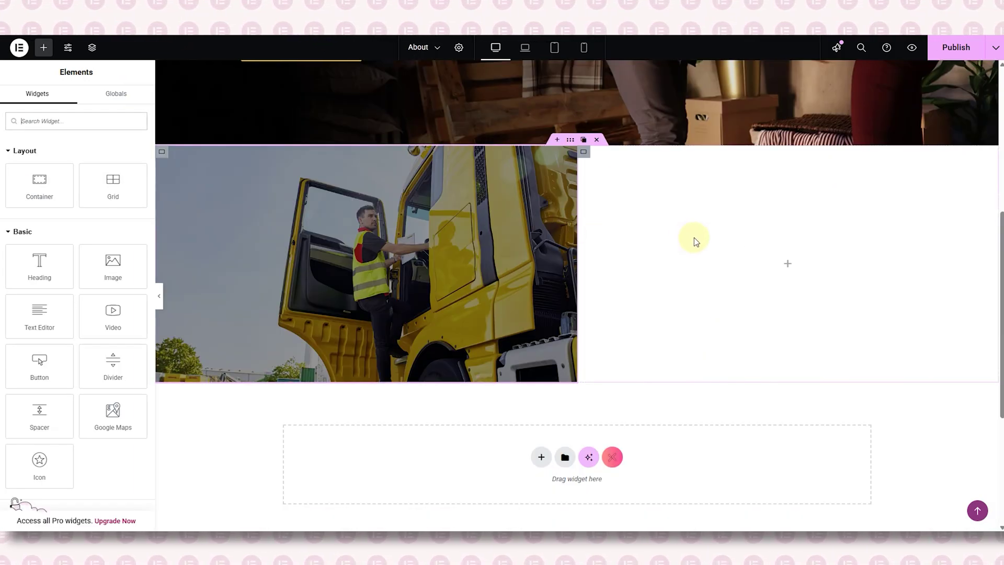
{"action": "right_click", "coordinate": [694, 238]}
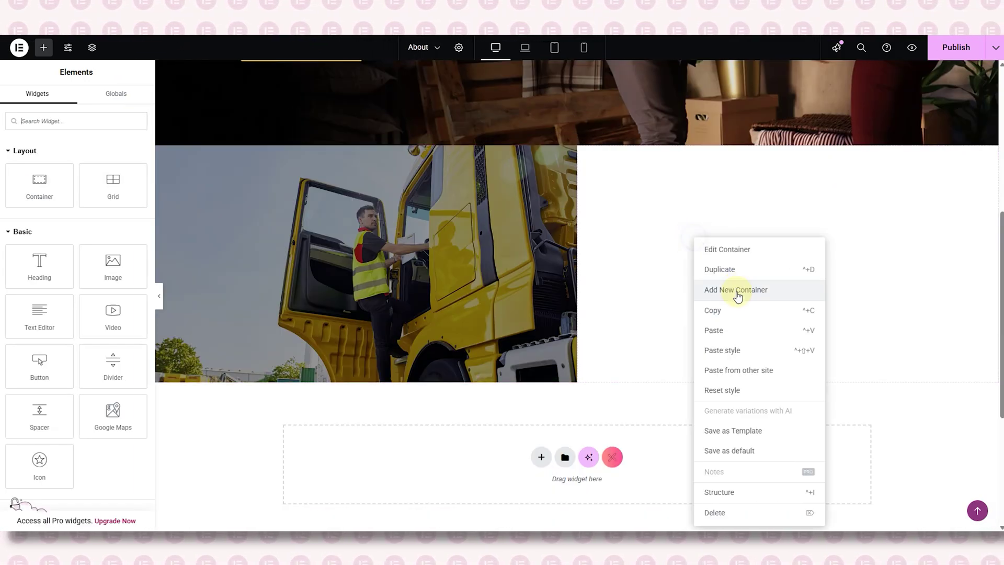
{"action": "left_click", "coordinate": [715, 329]}
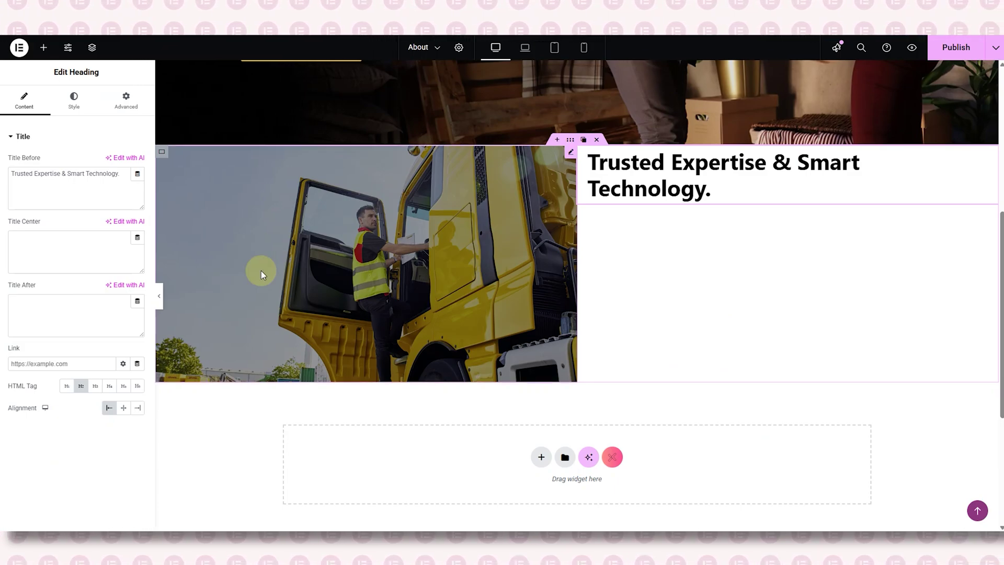
- Retitle the heading 'Our Story', set its padding to 0, and copy the Home page paragraph
{"action": "triple_click", "coordinate": [89, 174]}
{"action": "key", "text": "BackSpace"}
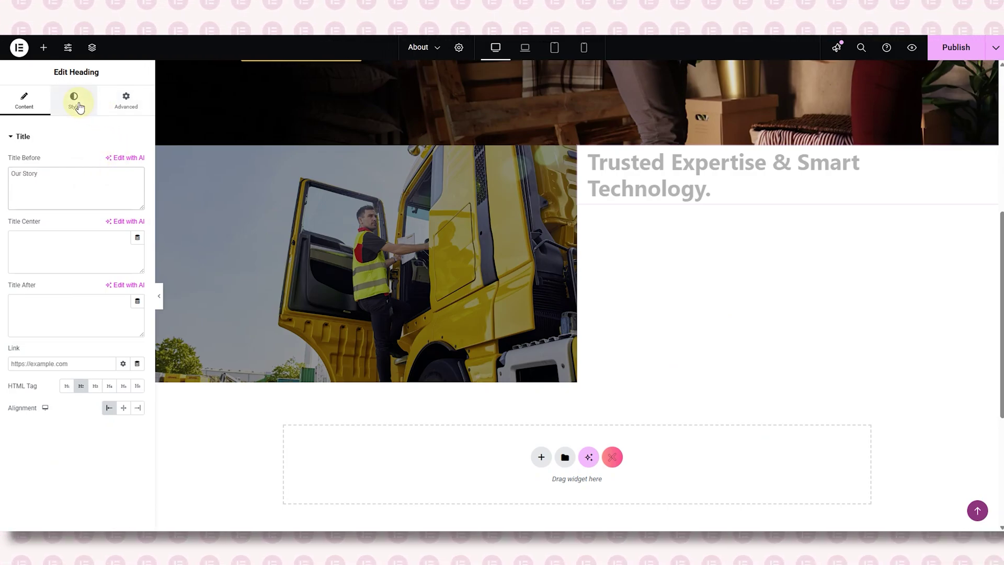
{"action": "left_click", "coordinate": [125, 101]}
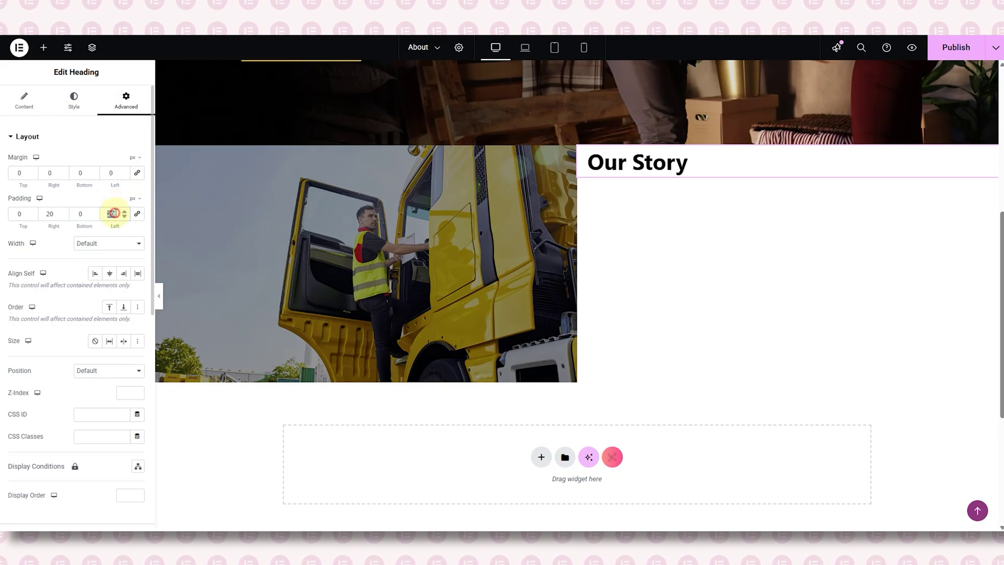
{"action": "type", "text": "0"}
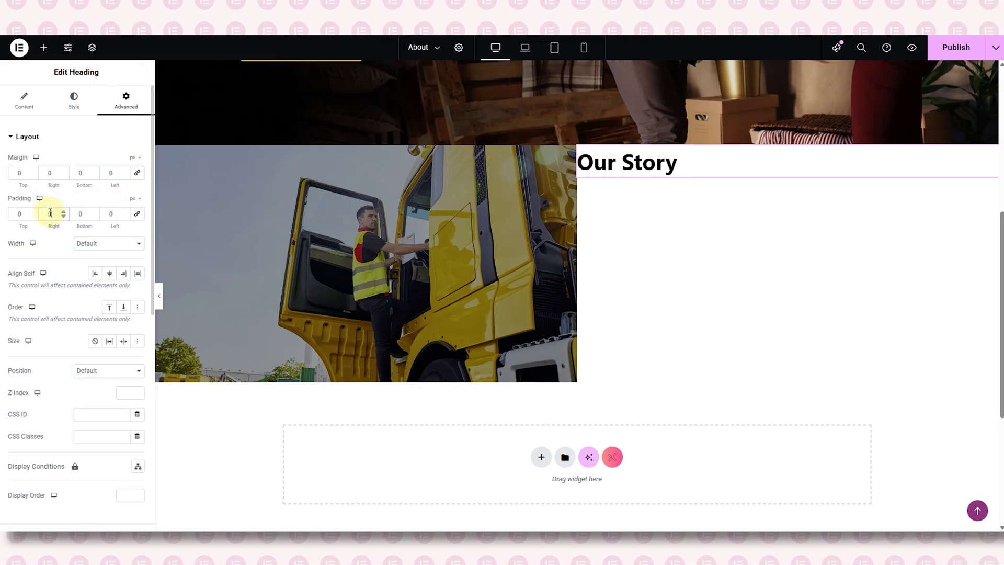
{"action": "left_click", "coordinate": [44, 48]}
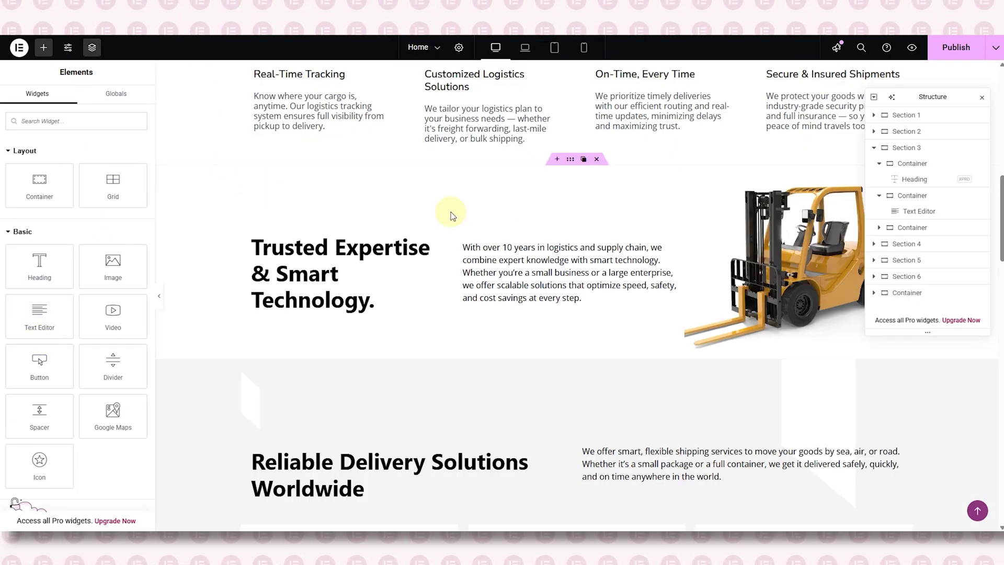
{"action": "right_click", "coordinate": [544, 256]}
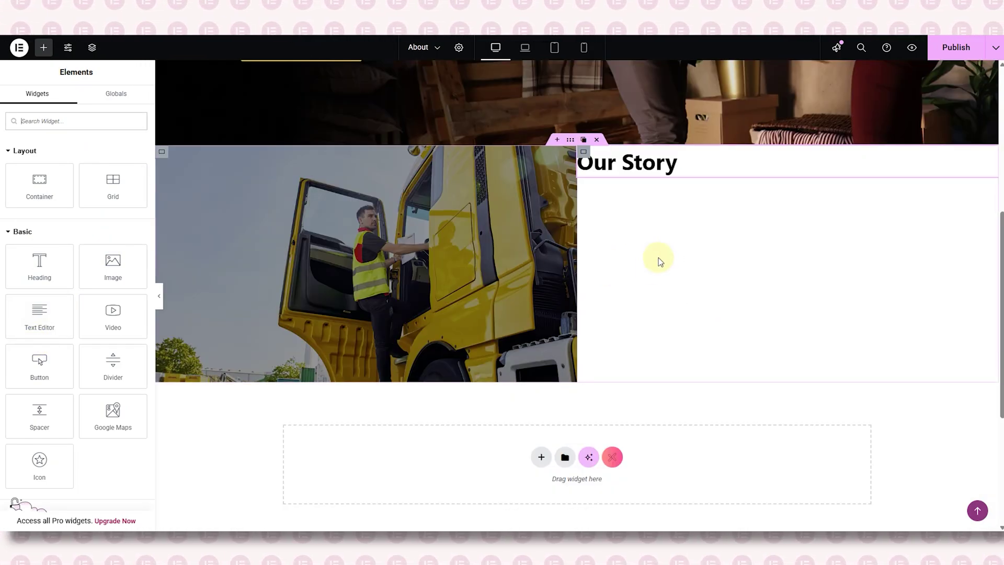
- Paste a Text Editor under Our Story and replace its text with the story paragraph
{"action": "right_click", "coordinate": [661, 261]}
{"action": "left_click", "coordinate": [687, 334]}
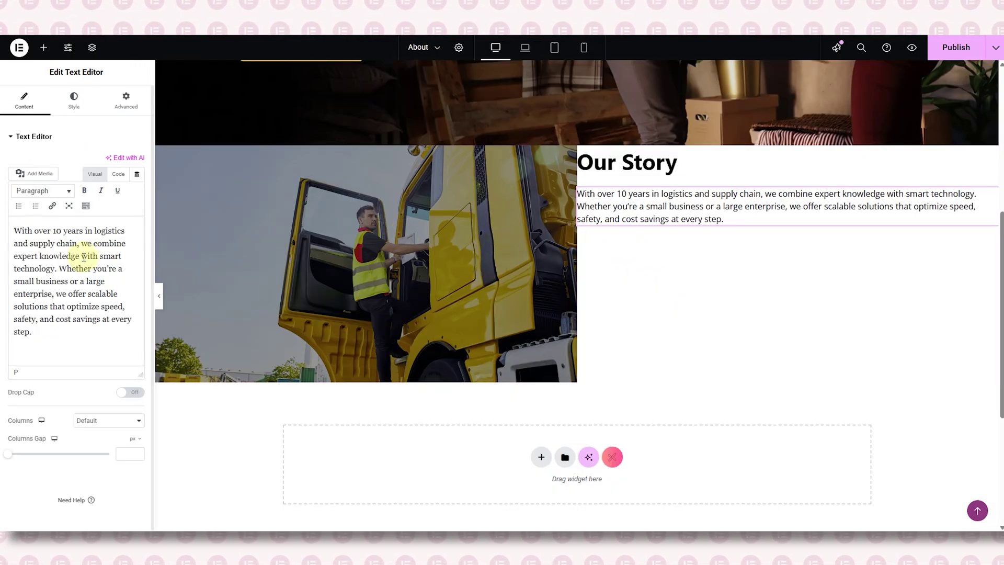
{"action": "key", "text": "ctrl+a"}
{"action": "key", "text": "BackSpace"}
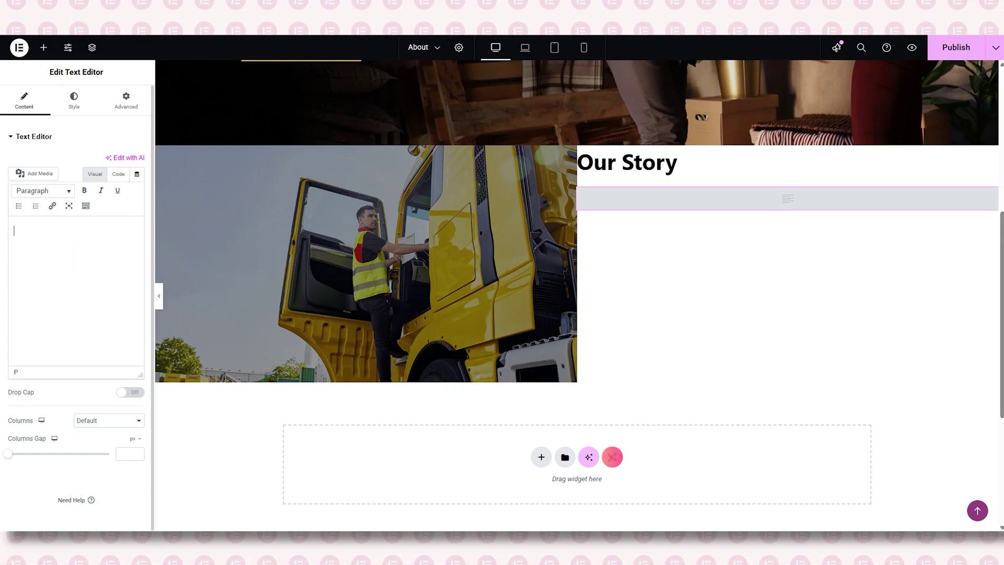
{"action": "left_click", "coordinate": [69, 261]}
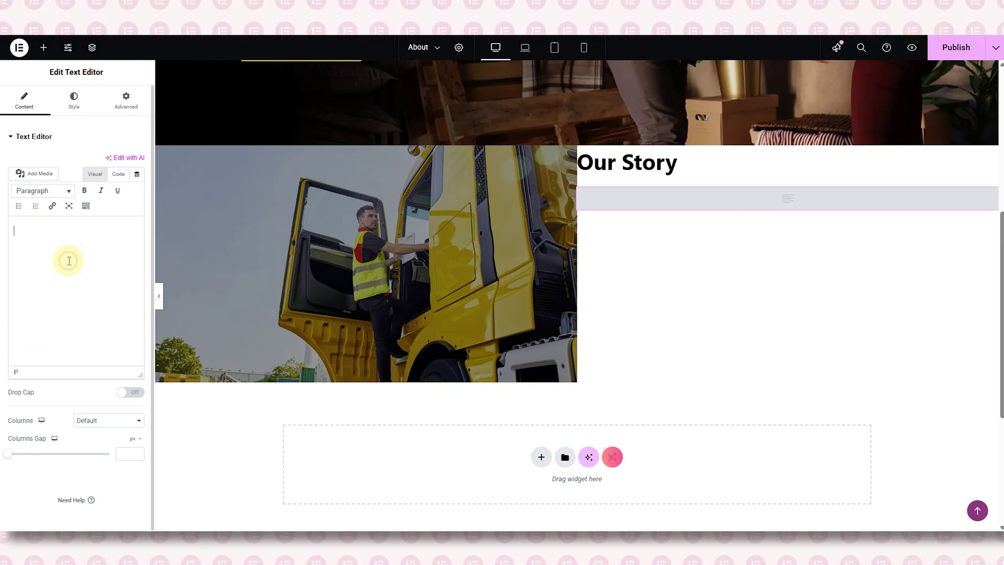
{"action": "key", "text": "ctrl+v"}
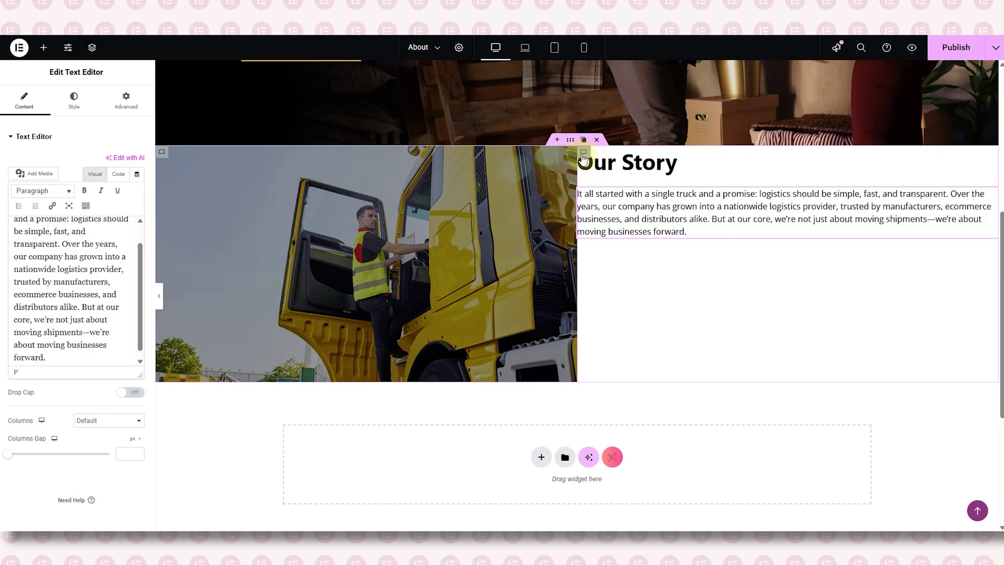
- Pad the story column 80 px left and 160 px right, and centre its content vertically
{"action": "left_click", "coordinate": [571, 151]}
{"action": "left_click", "coordinate": [127, 102]}
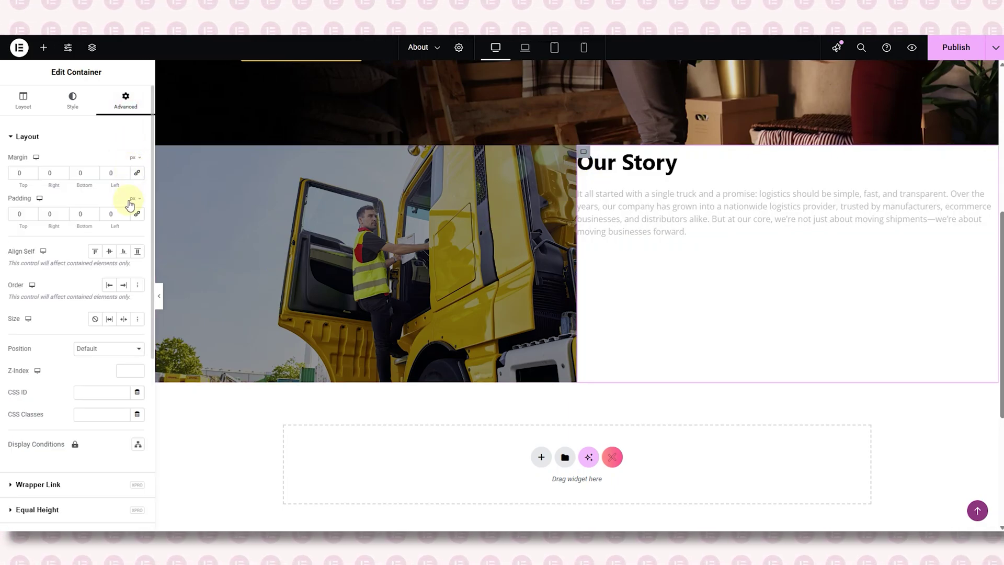
{"action": "type", "text": "80"}
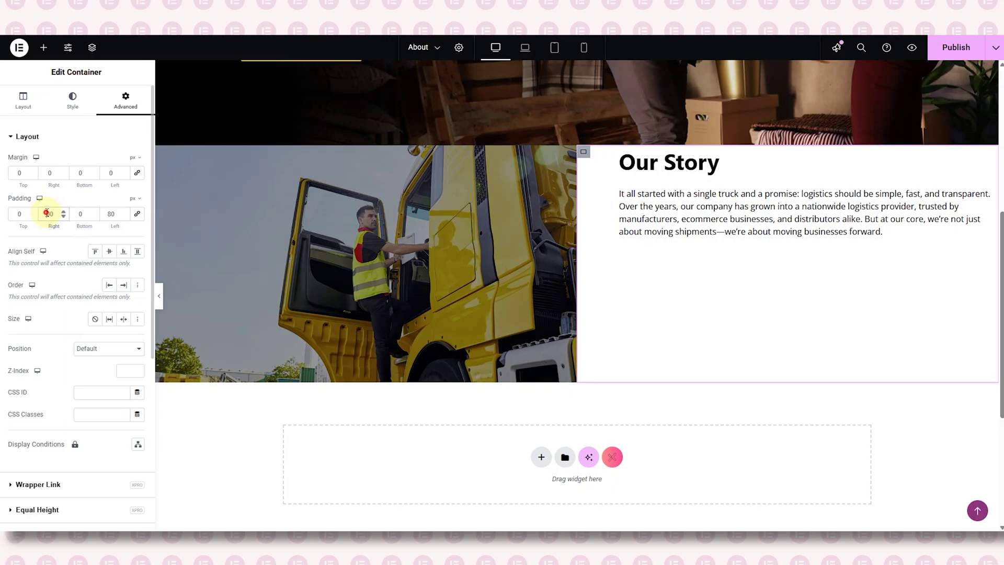
{"action": "type", "text": "160"}
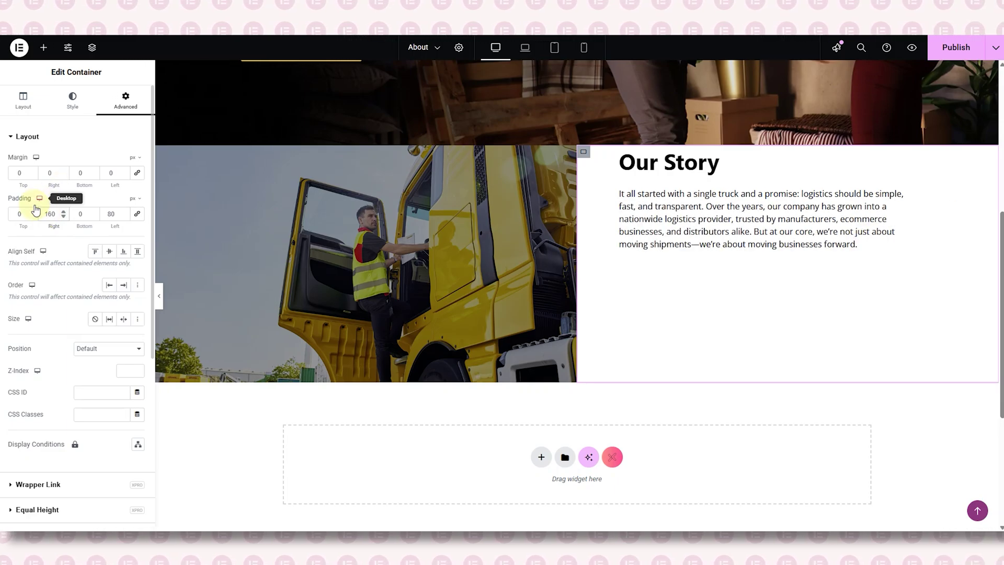
{"action": "left_click", "coordinate": [60, 142]}
{"action": "left_click", "coordinate": [23, 101]}
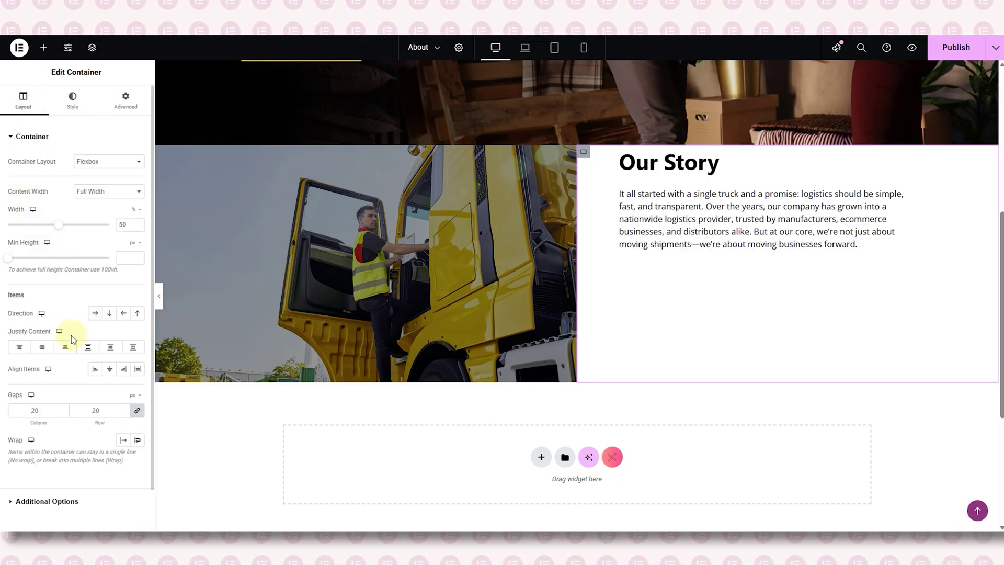
{"action": "left_click", "coordinate": [41, 348]}
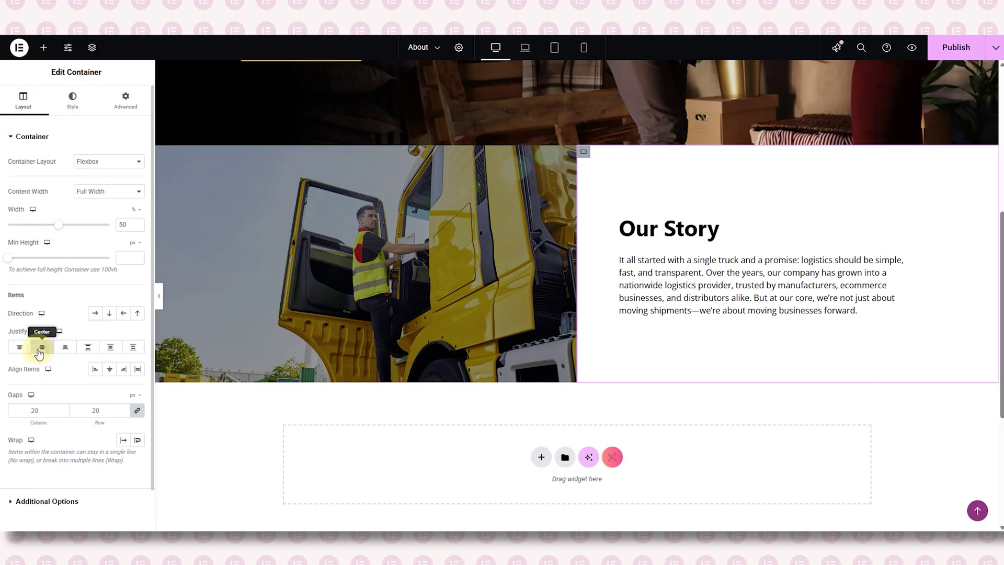
{"action": "left_click", "coordinate": [159, 298]}
- Duplicate the Our Story row container from the Navigator
{"action": "left_click", "coordinate": [159, 299]}
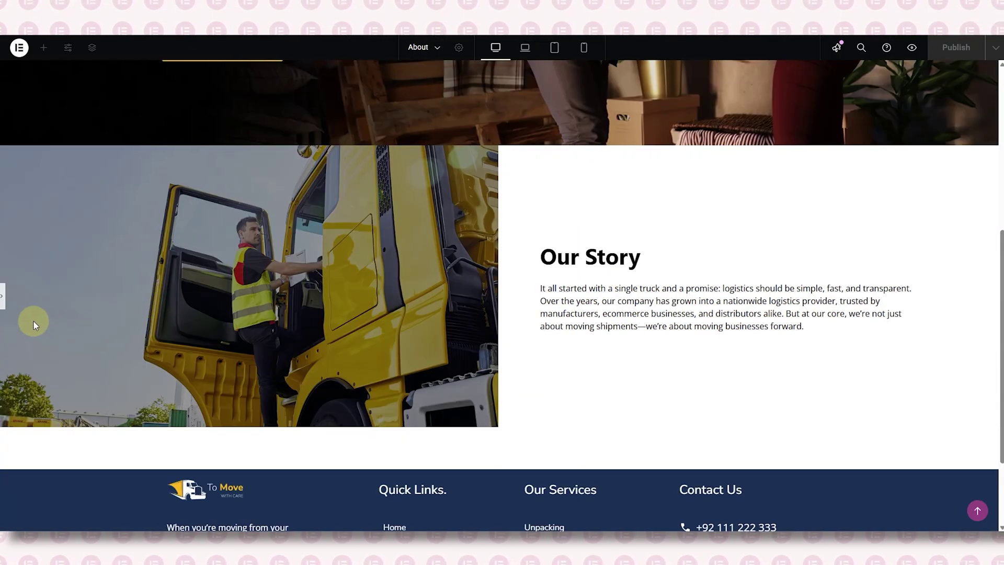
{"action": "left_click", "coordinate": [4, 302]}
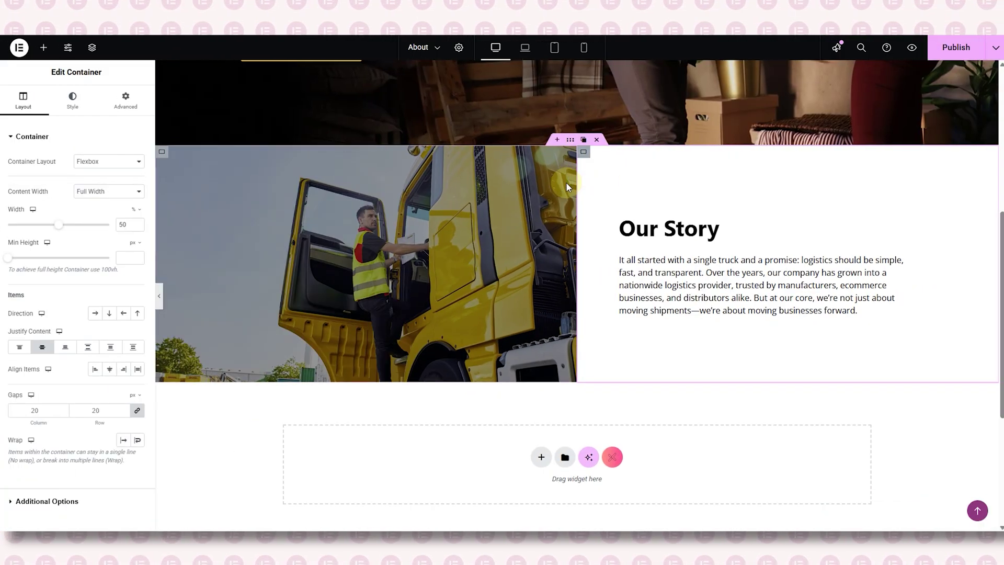
{"action": "left_click", "coordinate": [92, 48]}
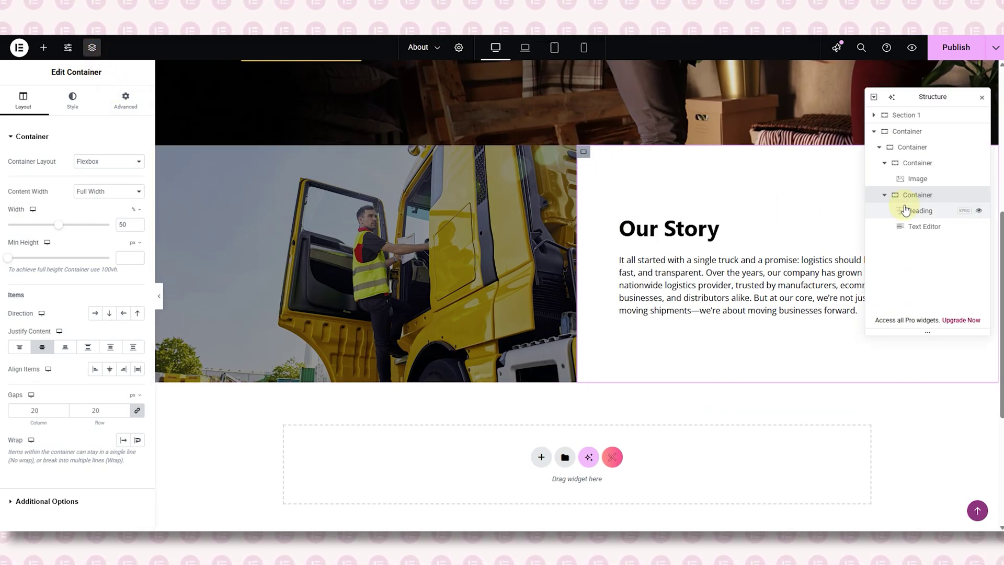
{"action": "left_click", "coordinate": [888, 195]}
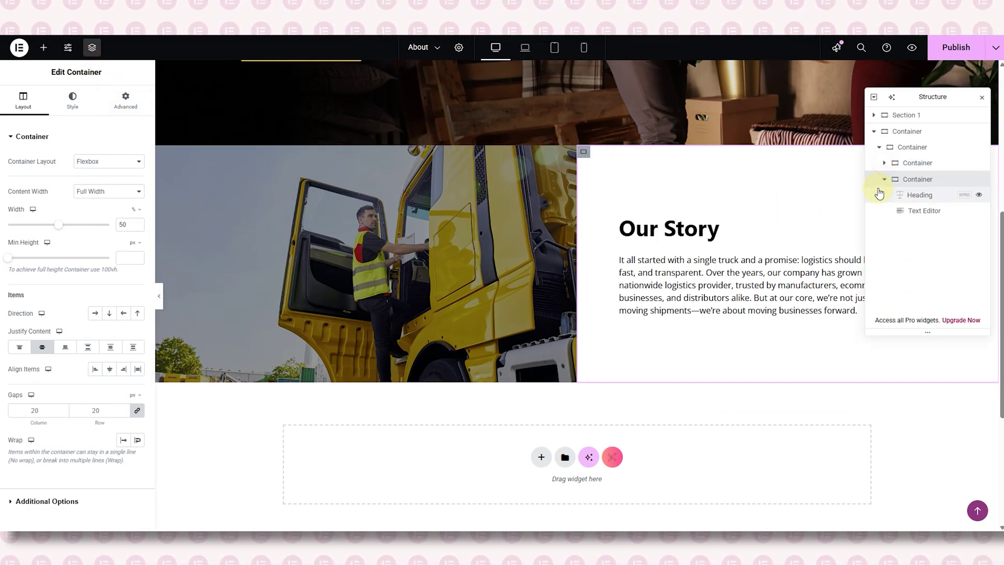
{"action": "right_click", "coordinate": [892, 148]}
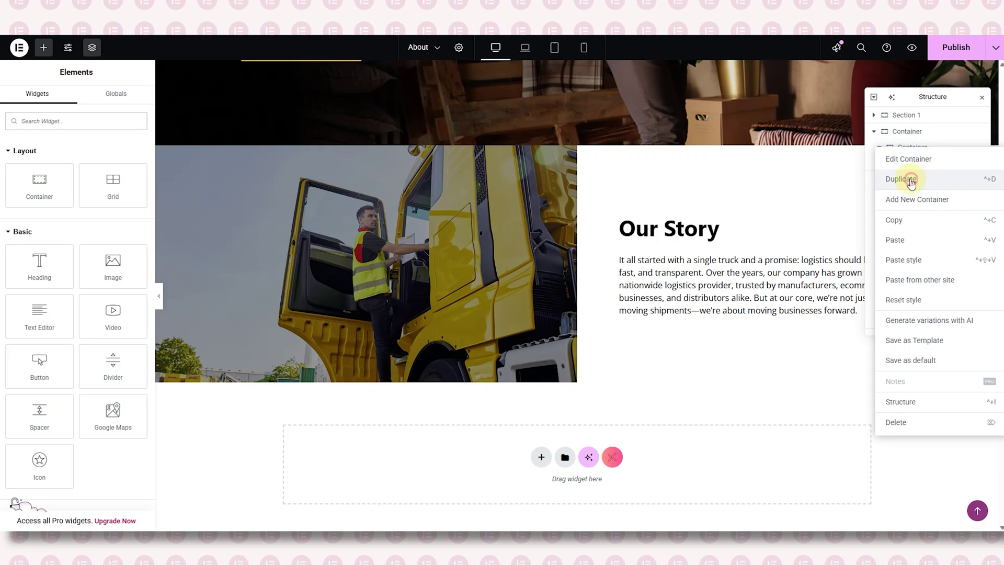
{"action": "left_click", "coordinate": [902, 183]}
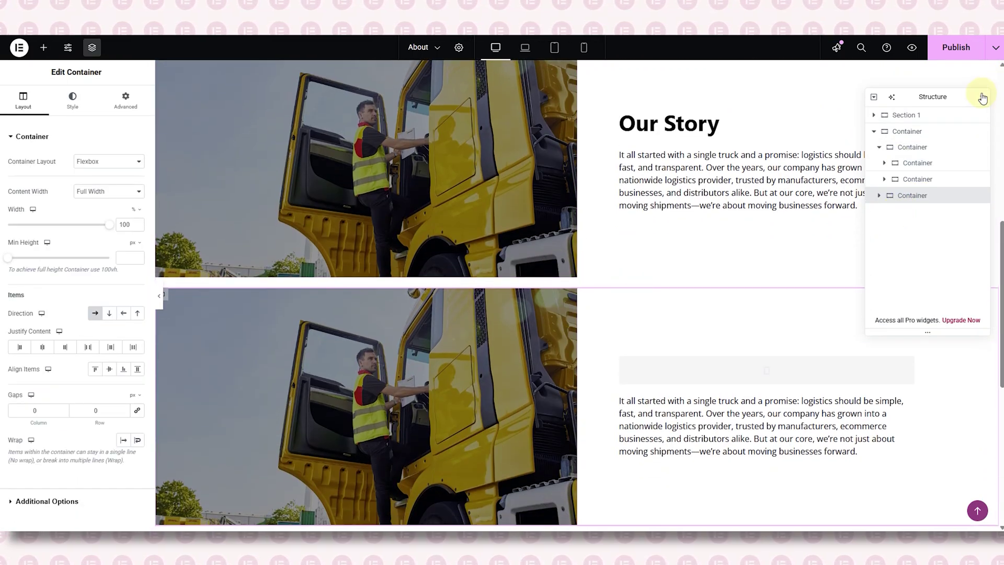
{"action": "left_click", "coordinate": [982, 97]}
- Set the copy's Direction to Row - reversed so its text sits left and photo right
{"action": "scroll", "coordinate": [704, 230], "scroll_direction": "down", "scroll_amount": 3}
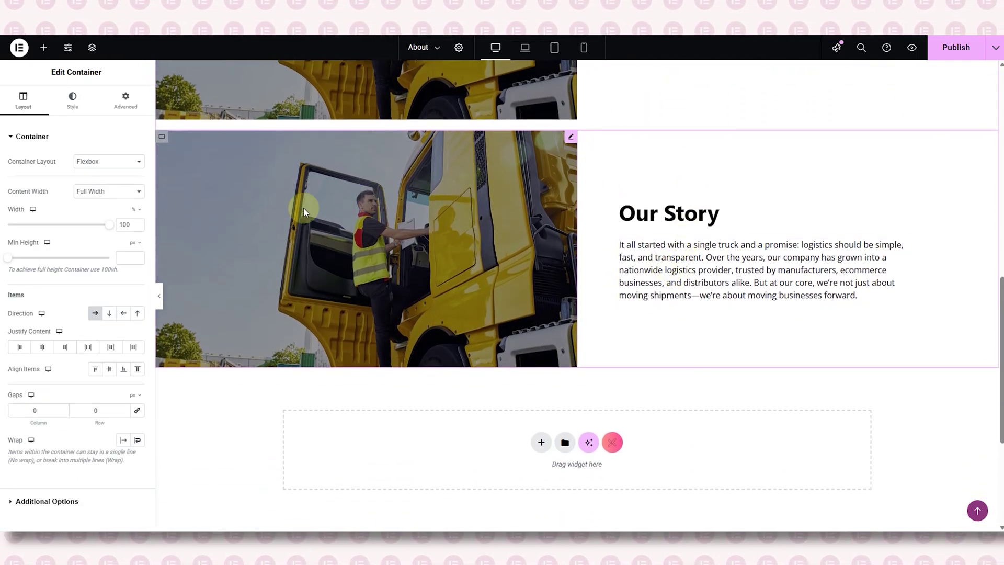
{"action": "left_click", "coordinate": [125, 315]}
{"action": "left_click", "coordinate": [659, 259]}
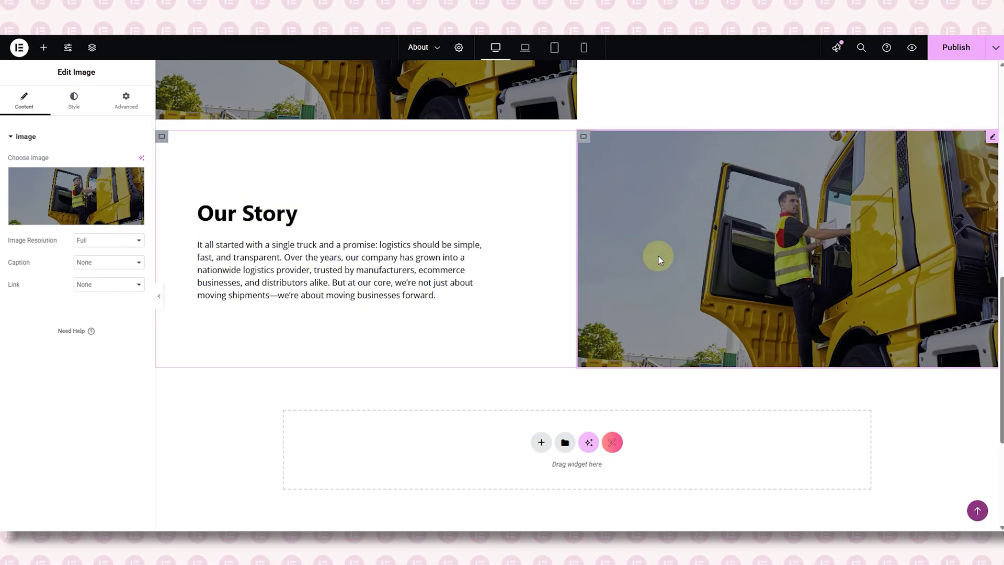
- Replace the copied block's photo with the warehouse team photo from the media library
{"action": "left_click", "coordinate": [69, 206]}
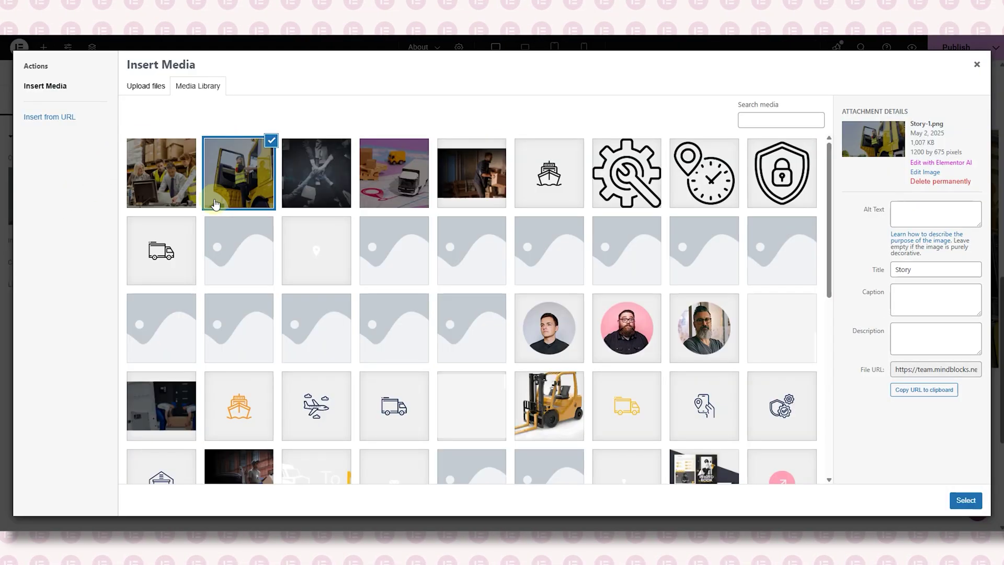
{"action": "left_click", "coordinate": [176, 178]}
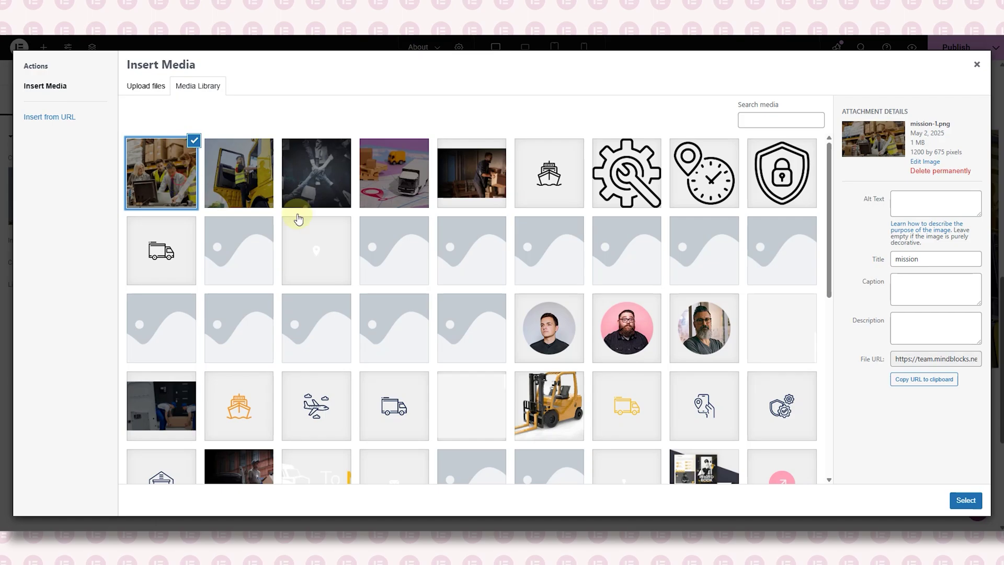
{"action": "left_click", "coordinate": [952, 500]}
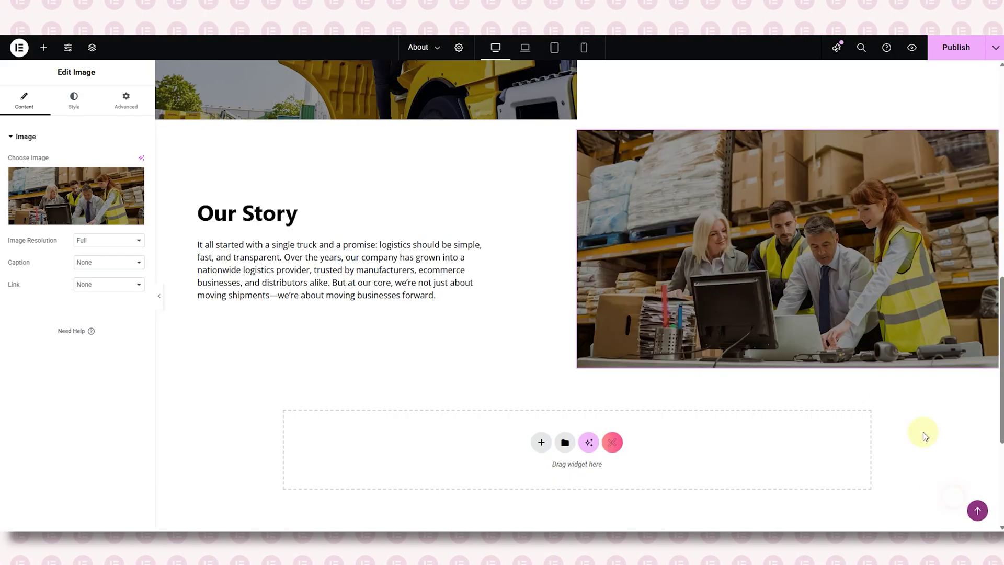
- Retitle the copied heading to 'Our Mission' and paste in the mission paragraph about redefining logistics
{"action": "left_click", "coordinate": [234, 220]}
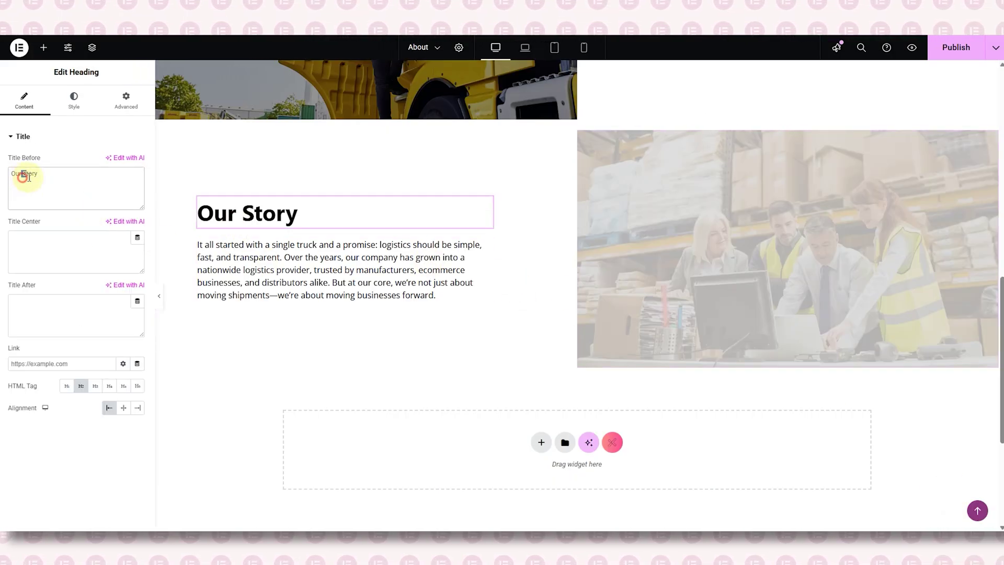
{"action": "left_click_drag", "start_coordinate": [22, 176], "coordinate": [44, 176]}
{"action": "key", "text": "BackSpace"}
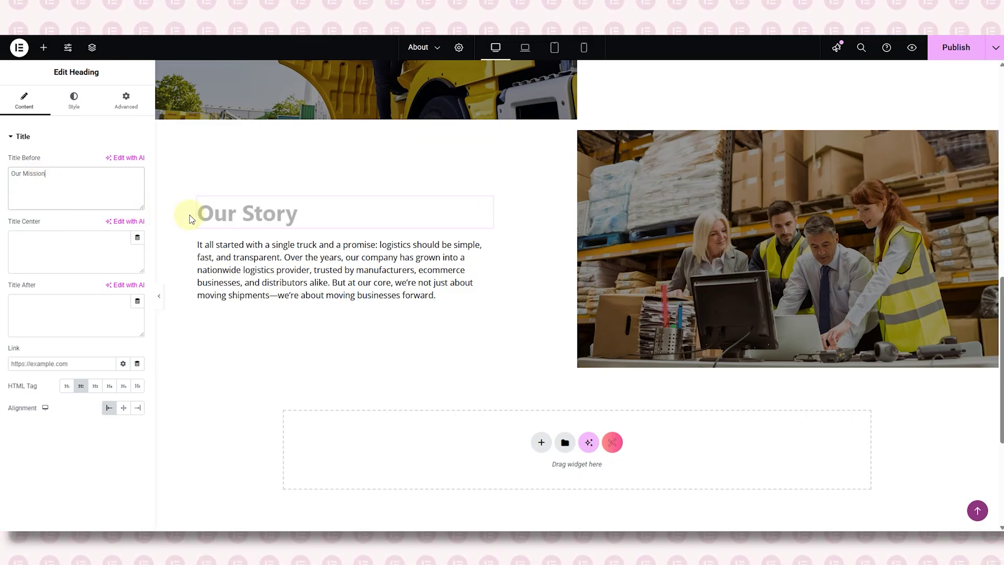
{"action": "left_click", "coordinate": [231, 255]}
{"action": "triple_click", "coordinate": [86, 256]}
{"action": "key", "text": "BackSpace"}
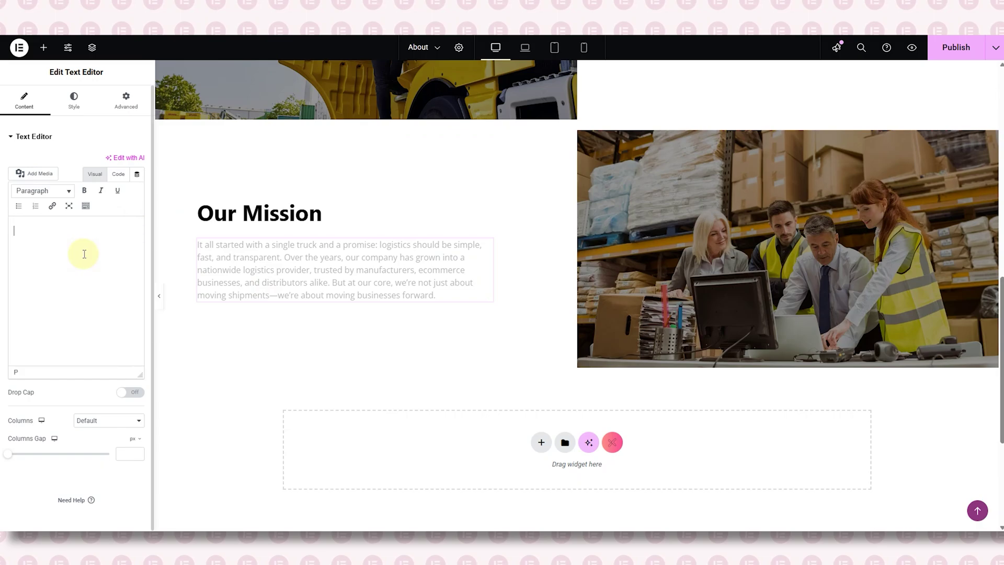
{"action": "type", "text": "Our mission today is to redefine the logistics industry by harnessing cutting-edge technology and a customer-first approach to ensure every delivery is on time, every time. With a relentless commitment to excellence, we offer tailored solutions that give your business the speed, reliability, and cost efficiency it needs."}
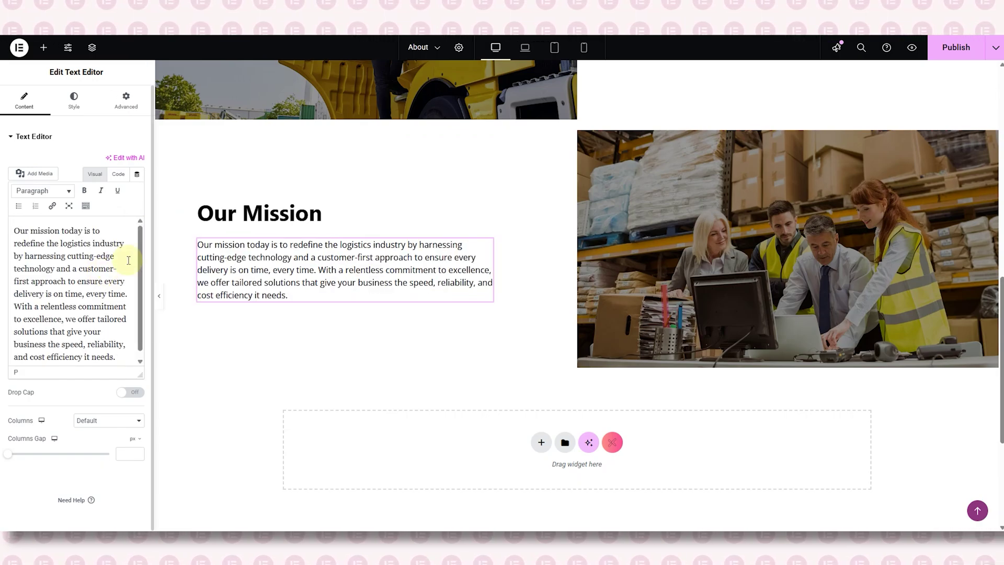
- Hide the editing panel and scroll up through Our Mission and Our Story
{"action": "left_click", "coordinate": [159, 296]}
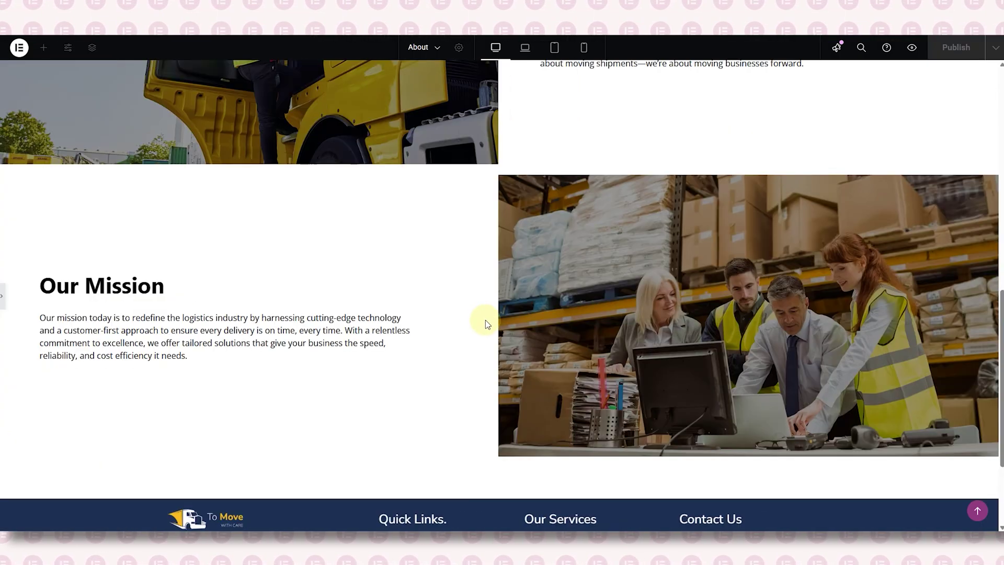
{"action": "scroll", "coordinate": [511, 342], "scroll_direction": "up", "scroll_amount": 4}
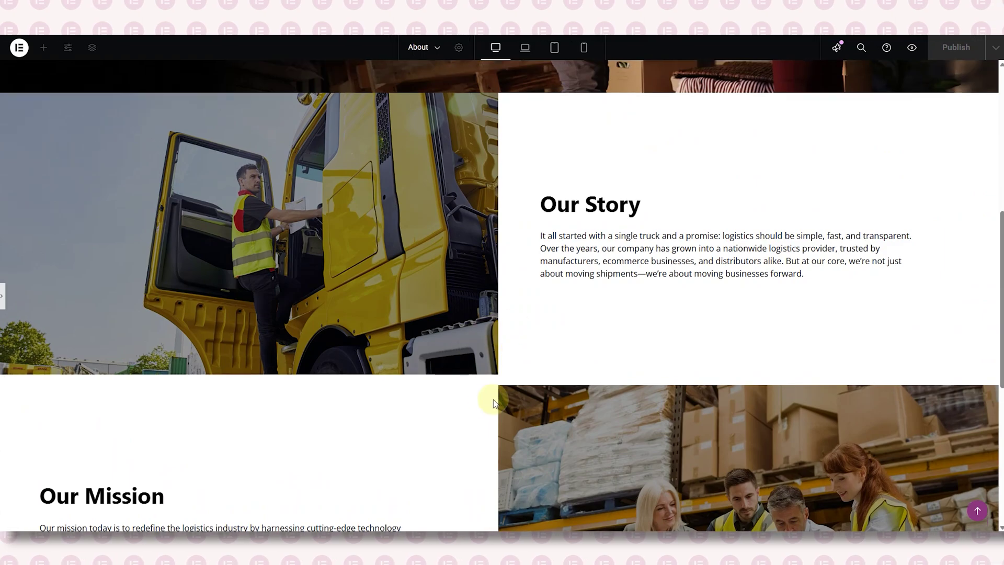
{"action": "scroll", "coordinate": [483, 386], "scroll_direction": "up", "scroll_amount": 4}
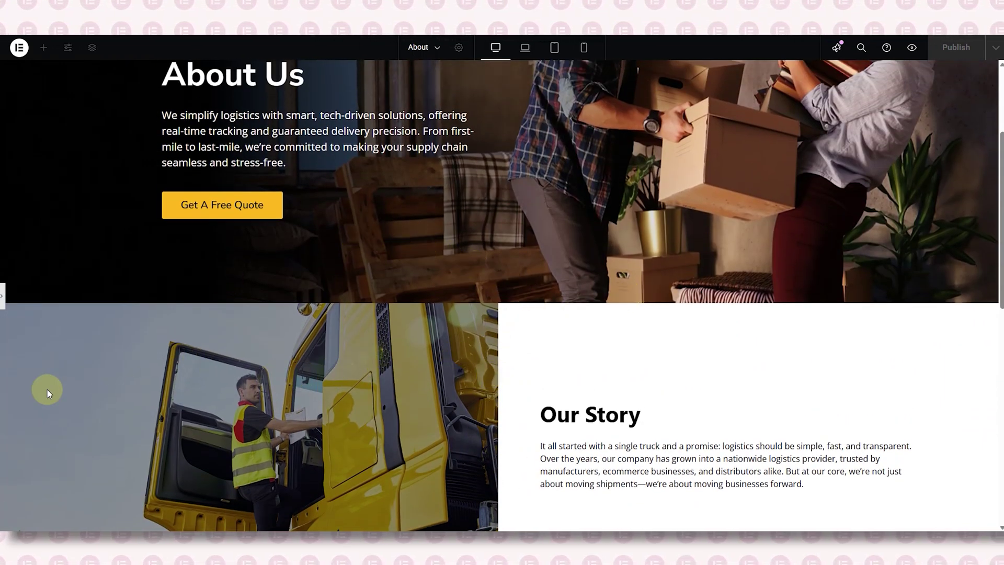
- Insert a single-column flexbox container directly above the Our Story section
{"action": "left_click", "coordinate": [2, 296]}
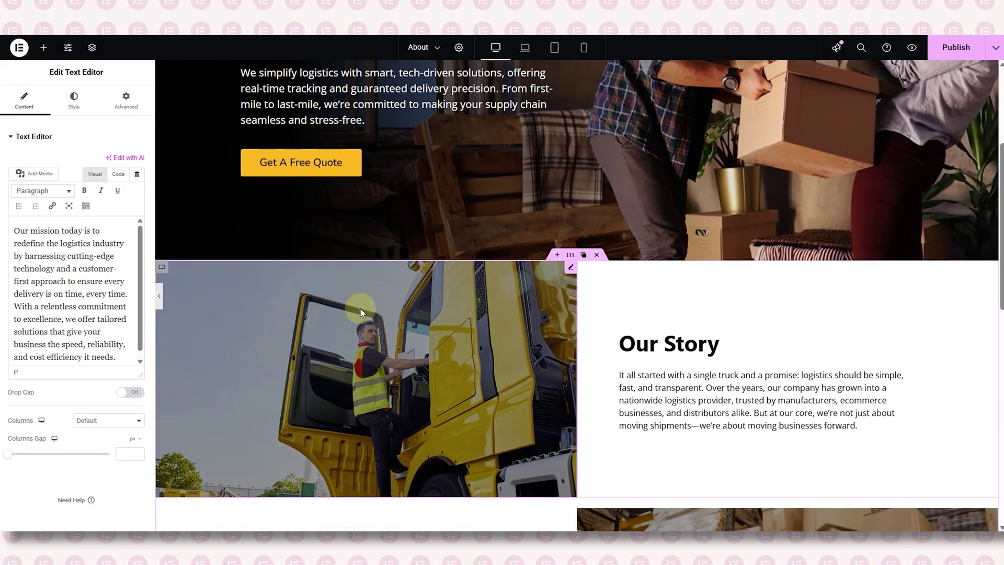
{"action": "scroll", "coordinate": [497, 283], "scroll_direction": "down", "scroll_amount": 2}
{"action": "left_click", "coordinate": [571, 194]}
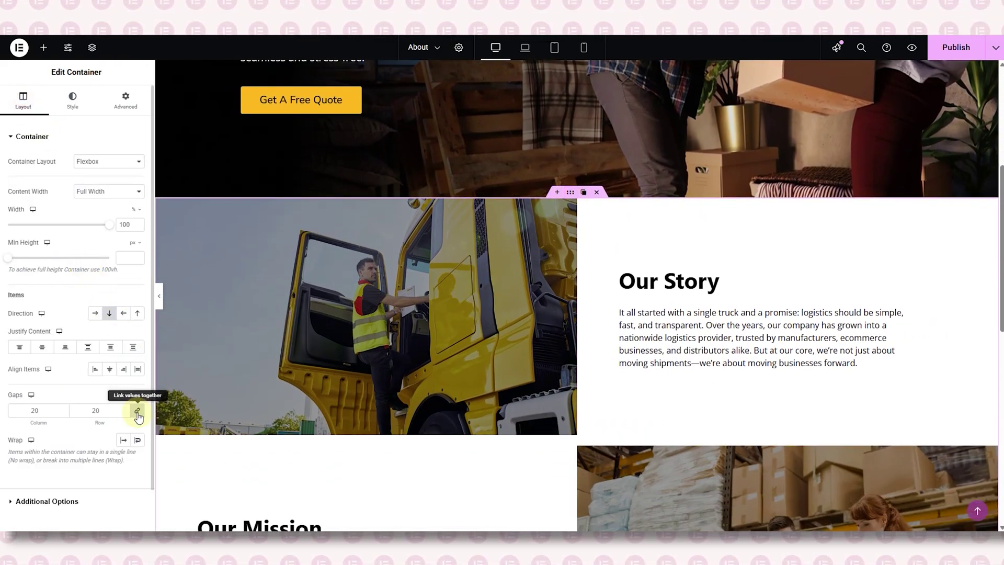
{"action": "scroll", "coordinate": [428, 355], "scroll_direction": "down", "scroll_amount": 2}
{"action": "scroll", "coordinate": [429, 355], "scroll_direction": "down", "scroll_amount": 3}
{"action": "scroll", "coordinate": [428, 357], "scroll_direction": "up", "scroll_amount": 5}
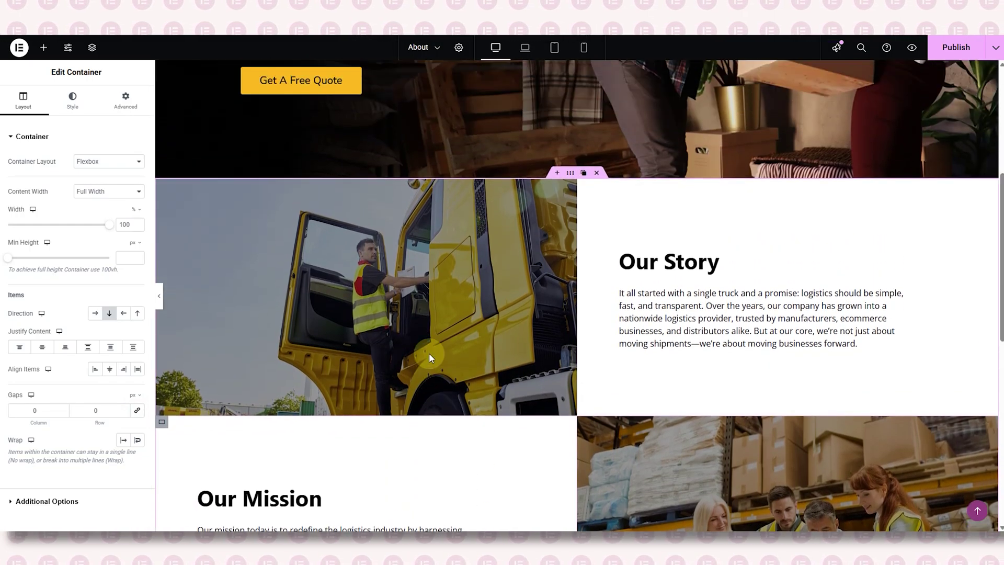
{"action": "left_click", "coordinate": [557, 193]}
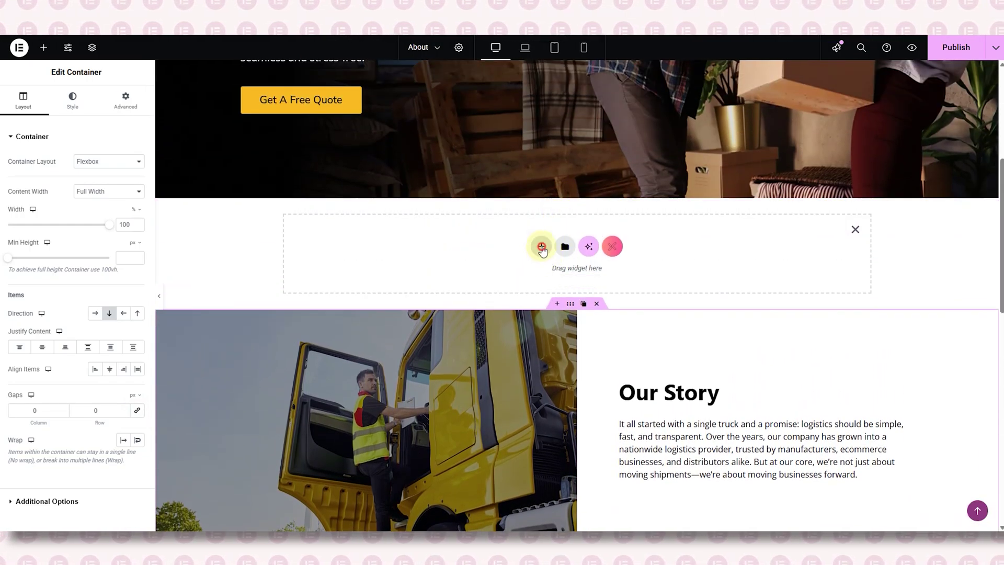
{"action": "left_click", "coordinate": [542, 248]}
{"action": "left_click", "coordinate": [541, 274]}
{"action": "left_click", "coordinate": [437, 272]}
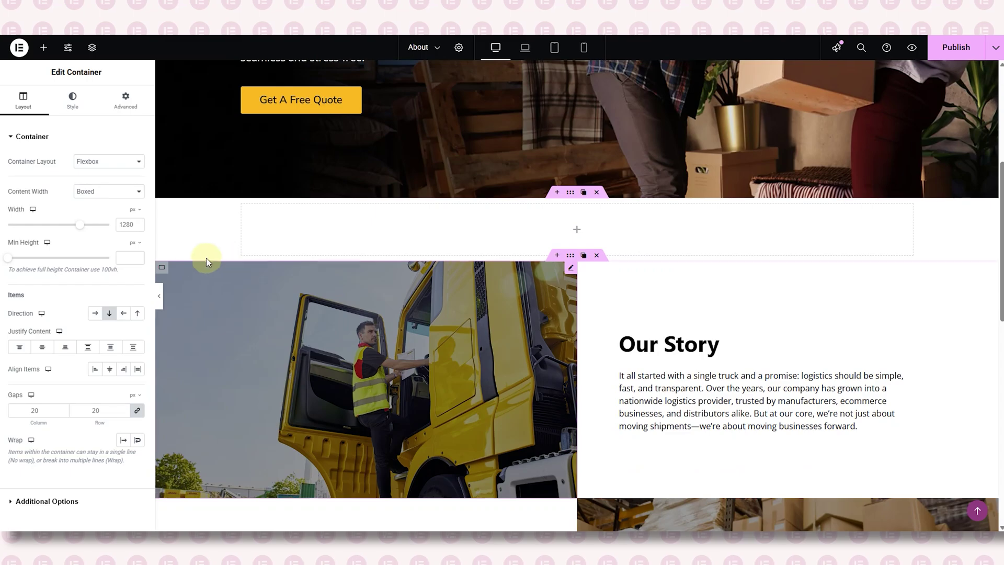
- Set the new container to Full Width with 0 padding, and copy the Our Story heading
{"action": "left_click", "coordinate": [113, 191]}
{"action": "left_click", "coordinate": [107, 201]}
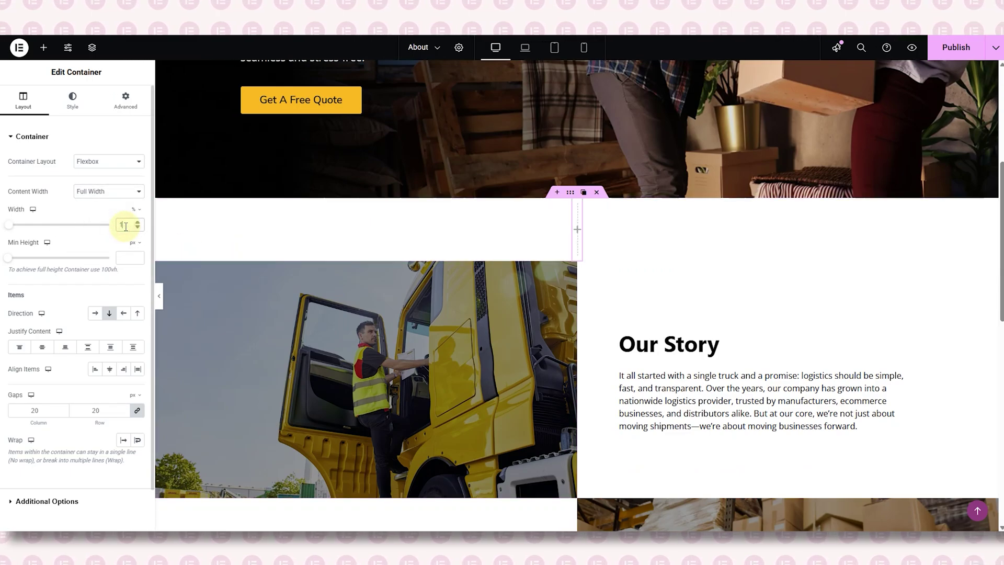
{"action": "left_click", "coordinate": [125, 100]}
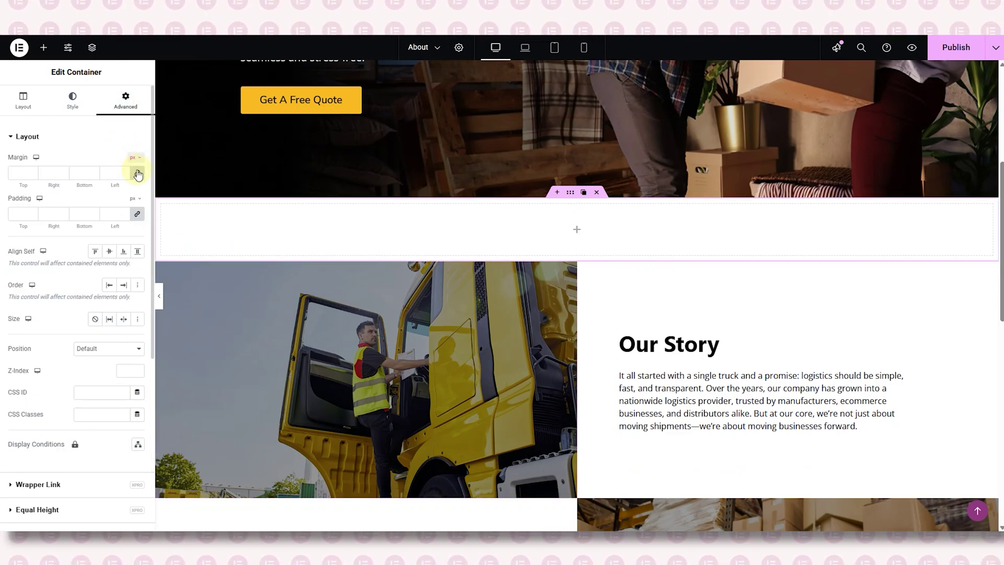
{"action": "left_click", "coordinate": [137, 215]}
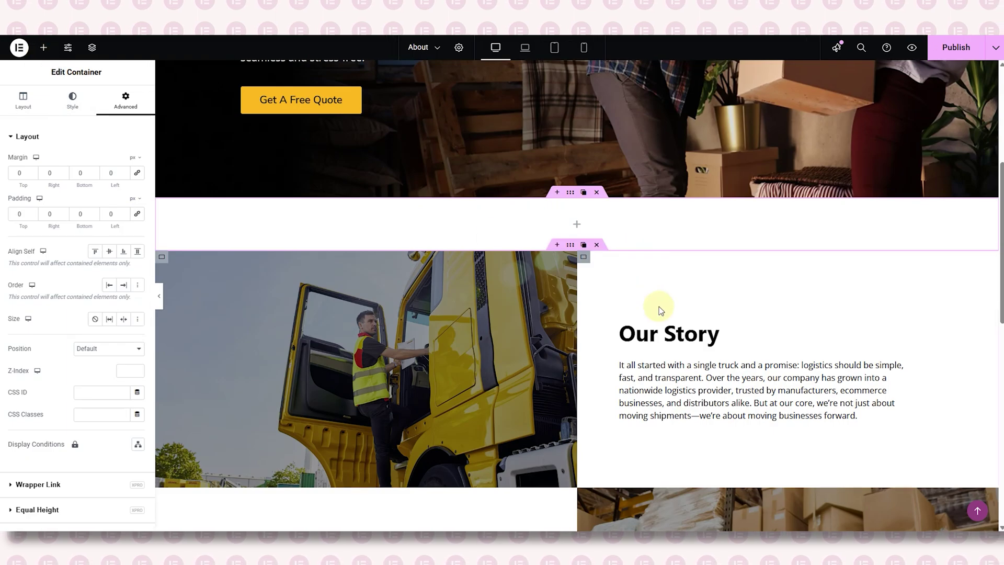
{"action": "right_click", "coordinate": [657, 330]}
{"action": "left_click", "coordinate": [675, 294]}
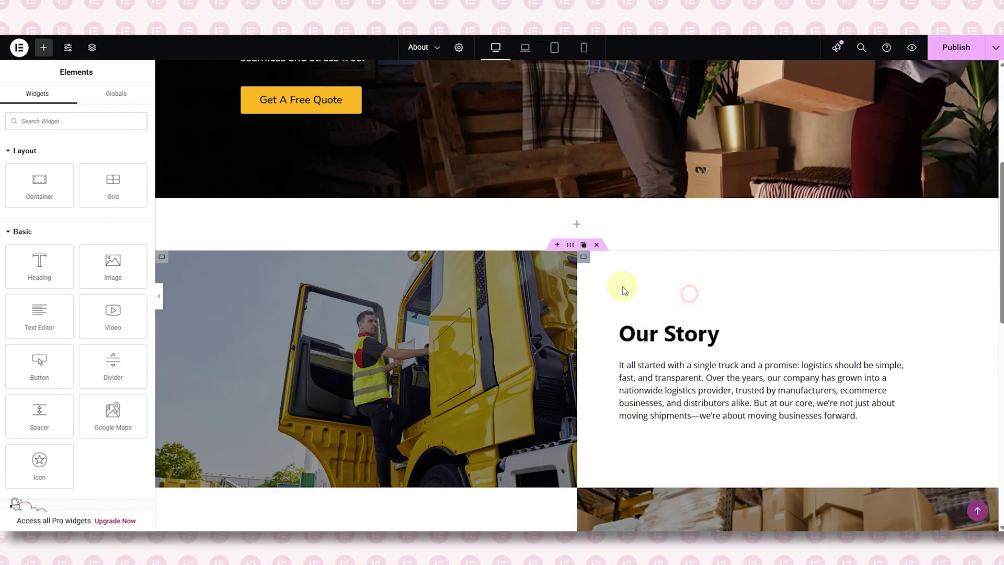
- Paste the heading into the empty container, retitle it 'Where Passion Met Purpose' and centre it
{"action": "right_click", "coordinate": [569, 217]}
{"action": "left_click", "coordinate": [599, 306]}
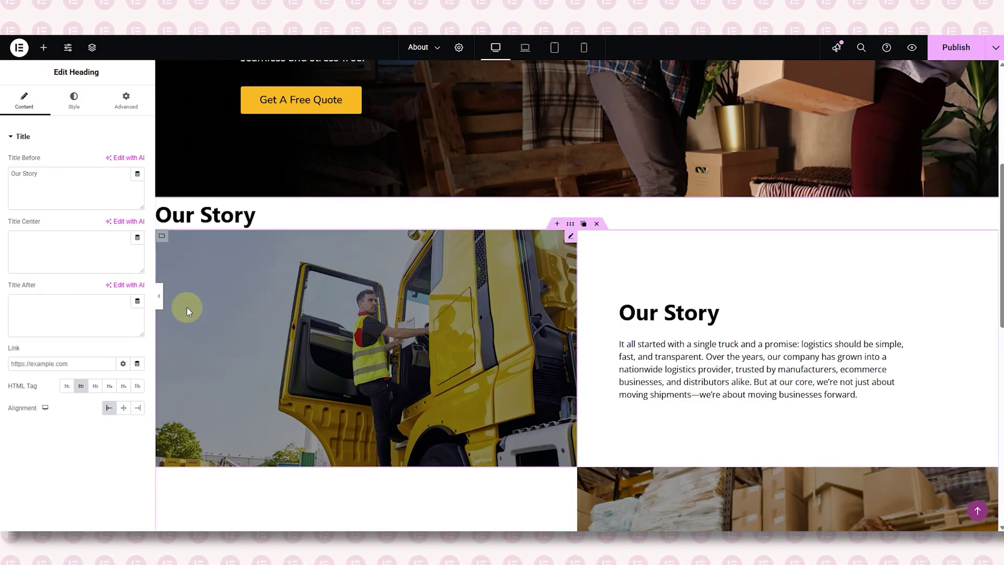
{"action": "left_click", "coordinate": [69, 188]}
{"action": "key", "text": "BackSpace"}
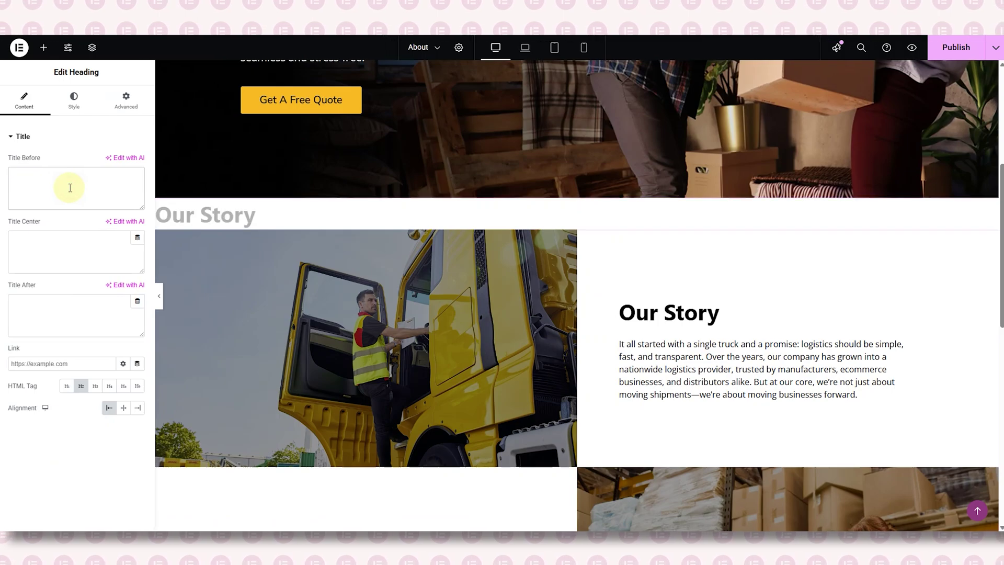
{"action": "type", "text": "Where Passion Met Purpose"}
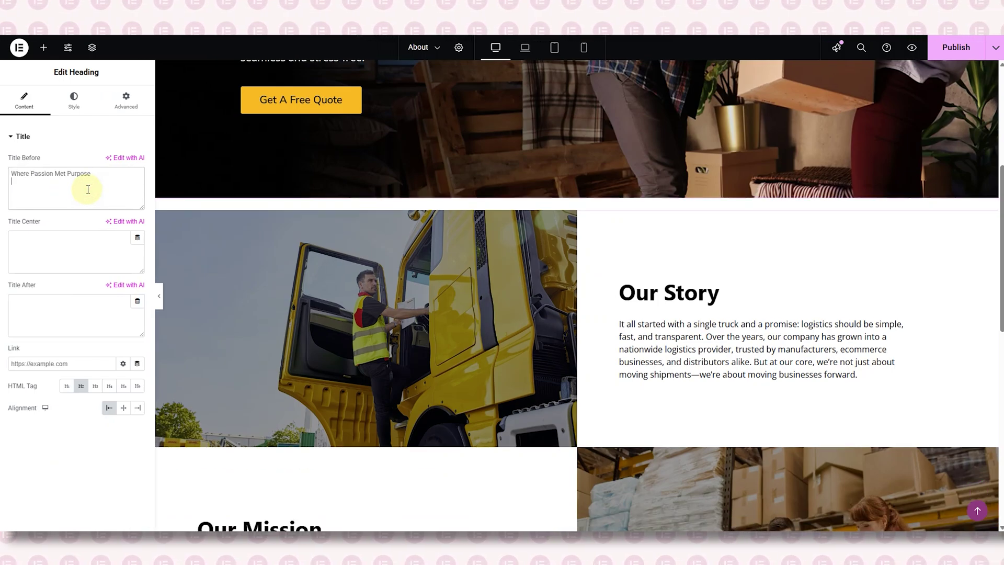
{"action": "left_click", "coordinate": [124, 411]}
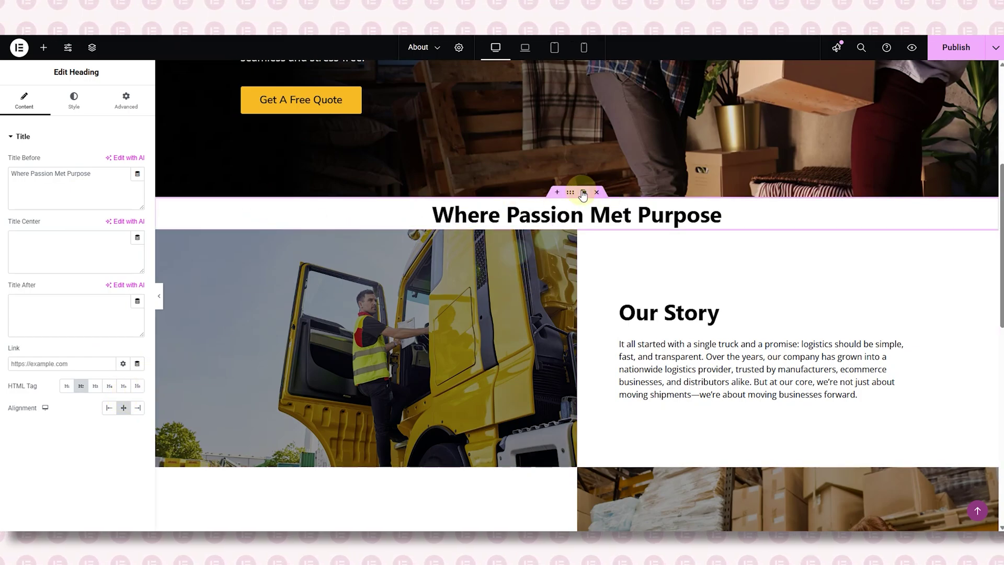
- Give the heading's container 40 px top and bottom padding, then hide the panel
{"action": "left_click", "coordinate": [571, 193]}
{"action": "left_click", "coordinate": [23, 215]}
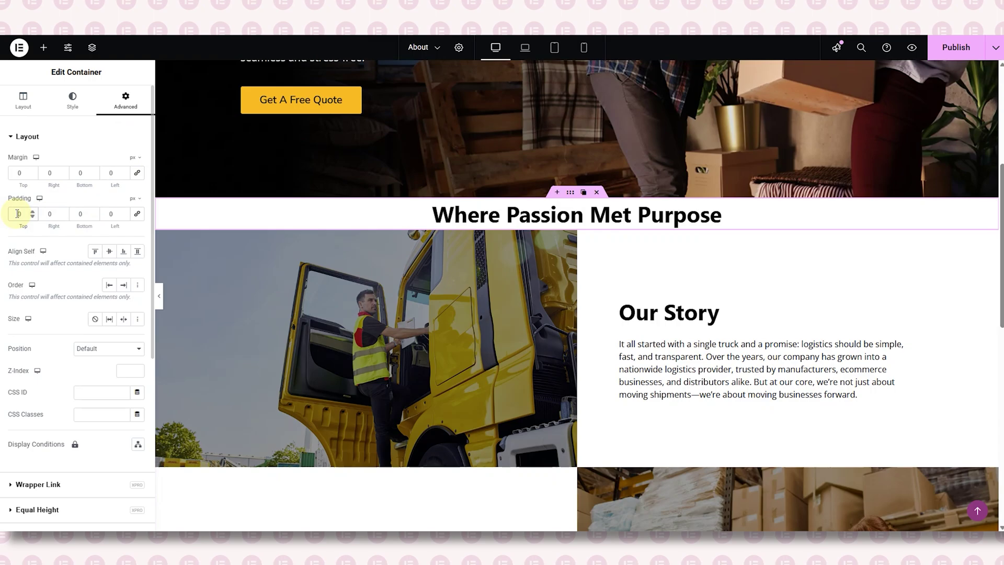
{"action": "type", "text": "4"}
{"action": "type", "text": "4"}
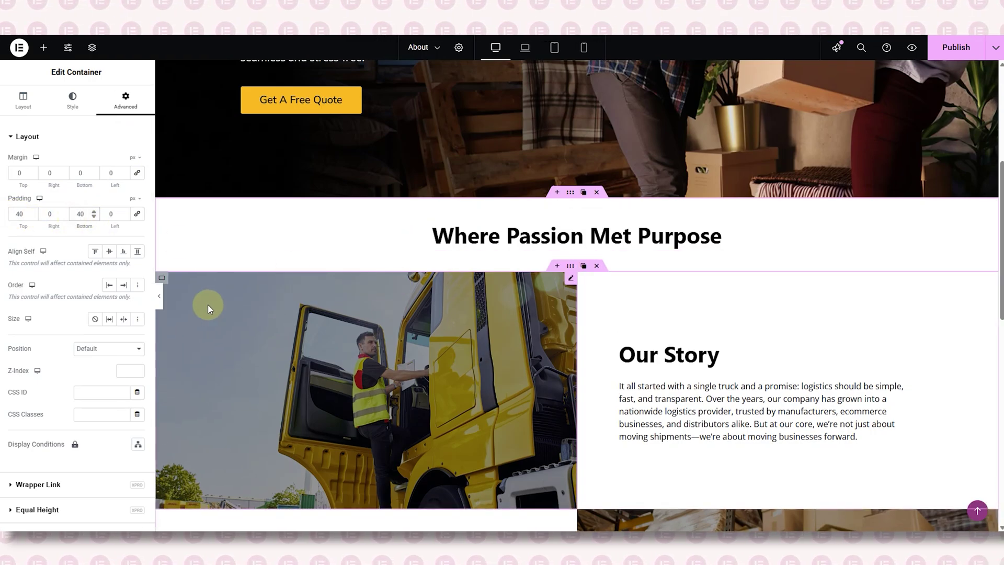
{"action": "key", "text": "ctrl+p"}
- Scroll through the page preview past Our Mission, then restore the editing panel with Ctrl+P
{"action": "scroll", "coordinate": [528, 314], "scroll_direction": "up", "scroll_amount": 6}
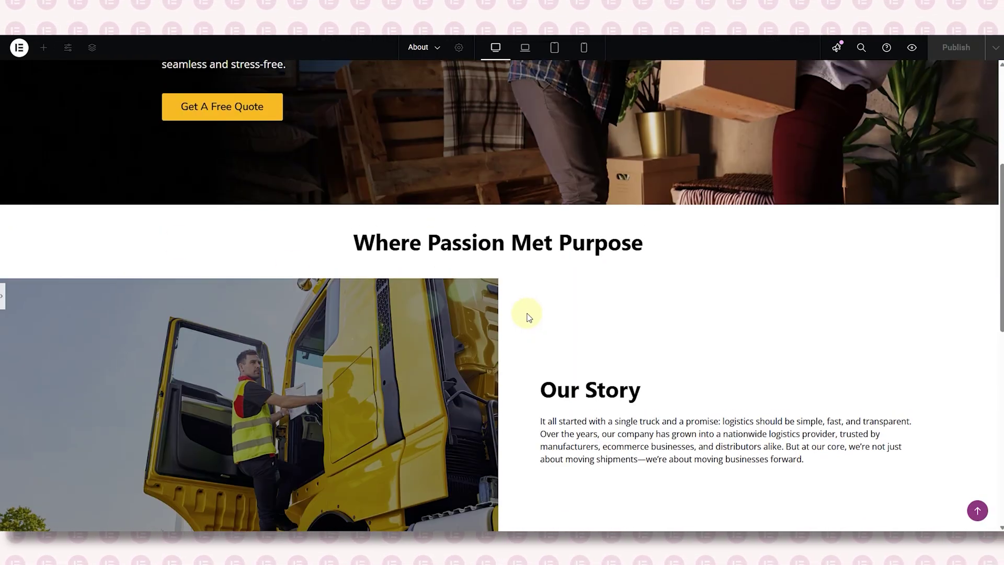
{"action": "scroll", "coordinate": [528, 315], "scroll_direction": "down", "scroll_amount": 8}
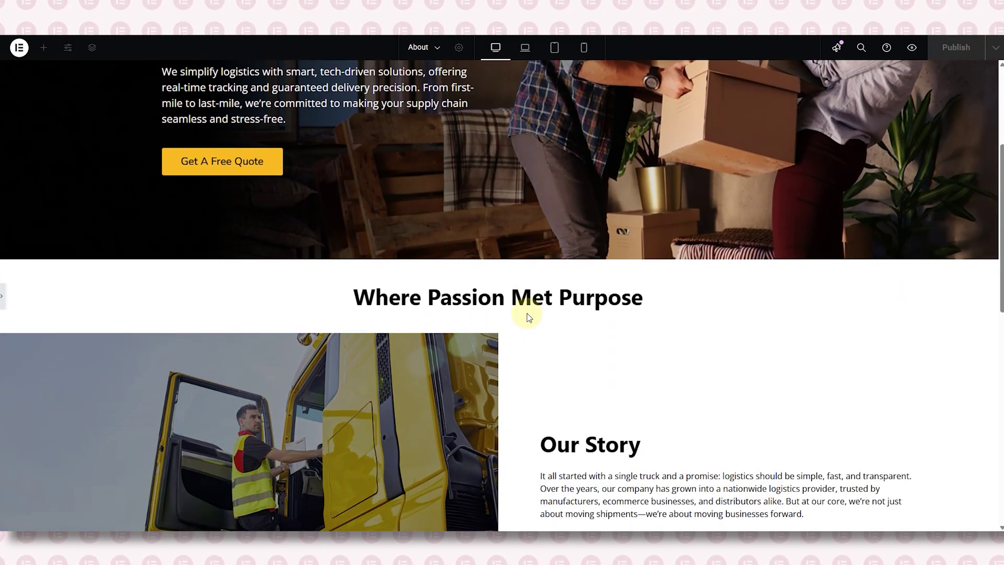
{"action": "scroll", "coordinate": [527, 314], "scroll_direction": "down", "scroll_amount": 3}
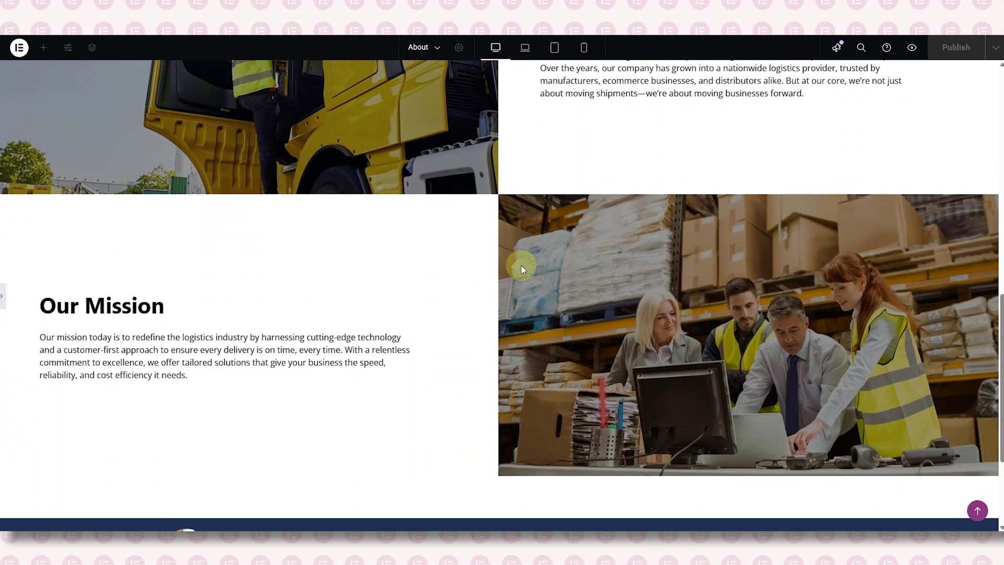
{"action": "scroll", "coordinate": [473, 285], "scroll_direction": "down", "scroll_amount": 3}
{"action": "scroll", "coordinate": [472, 285], "scroll_direction": "up", "scroll_amount": 5}
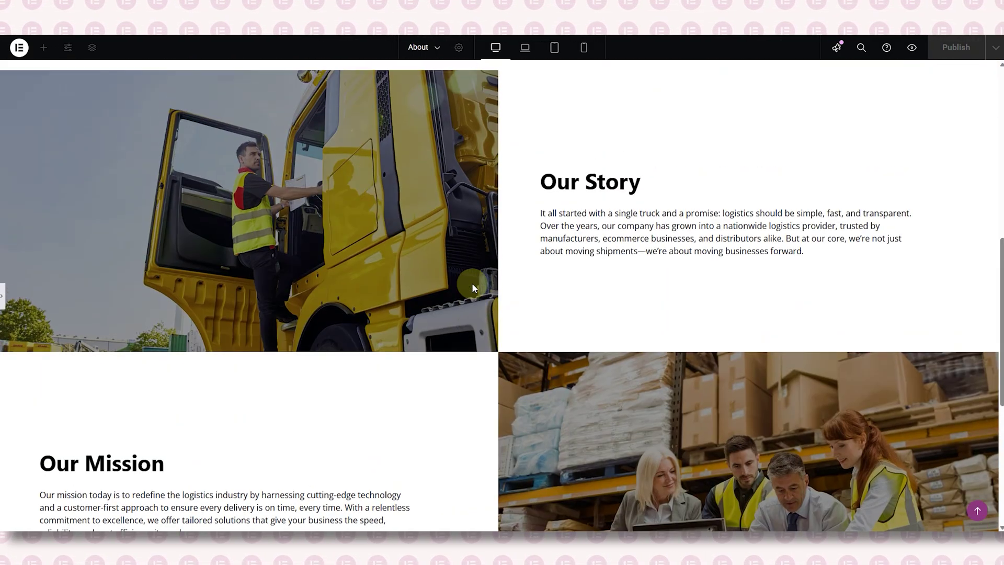
{"action": "key", "text": "ctrl+p"}
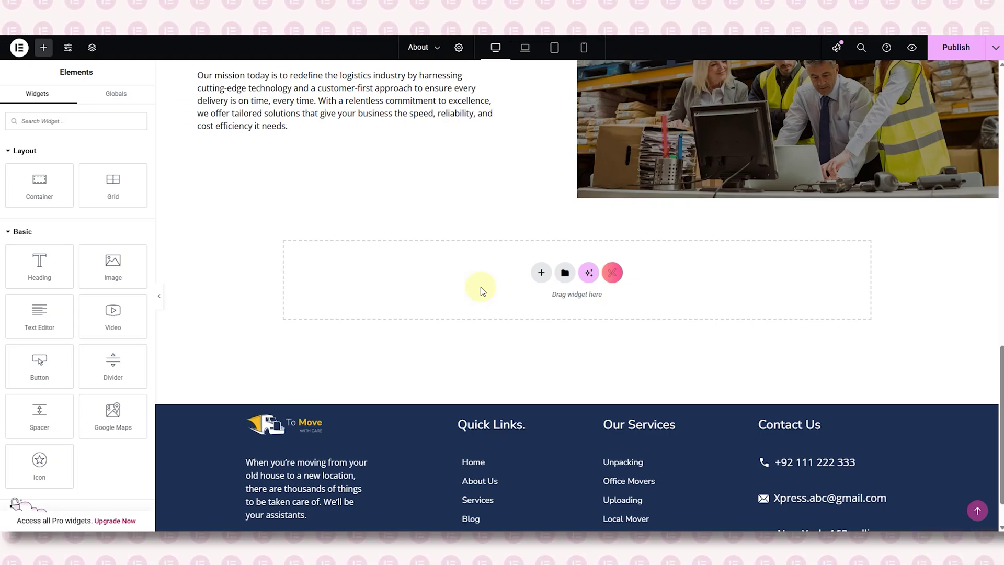
- Add a single-column flexbox container below Our Mission, set to Full Width
{"action": "left_click", "coordinate": [542, 273]}
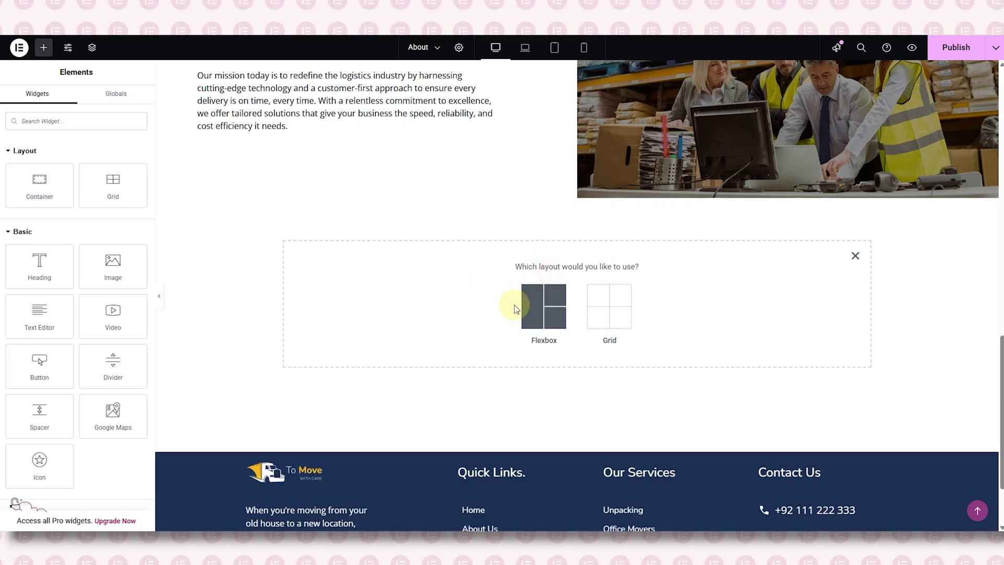
{"action": "left_click", "coordinate": [528, 306]}
{"action": "left_click", "coordinate": [438, 307]}
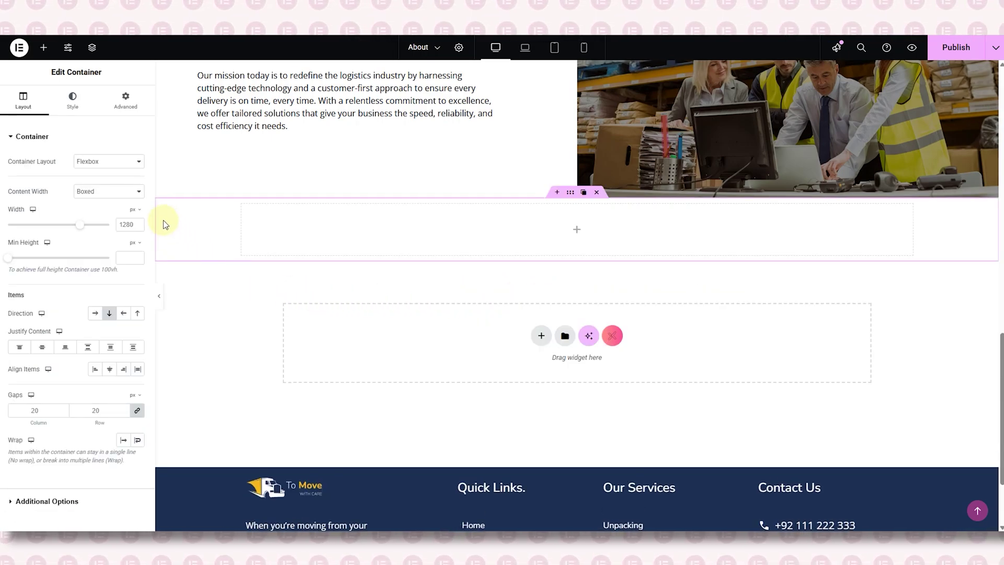
{"action": "left_click", "coordinate": [109, 191]}
{"action": "left_click", "coordinate": [114, 220]}
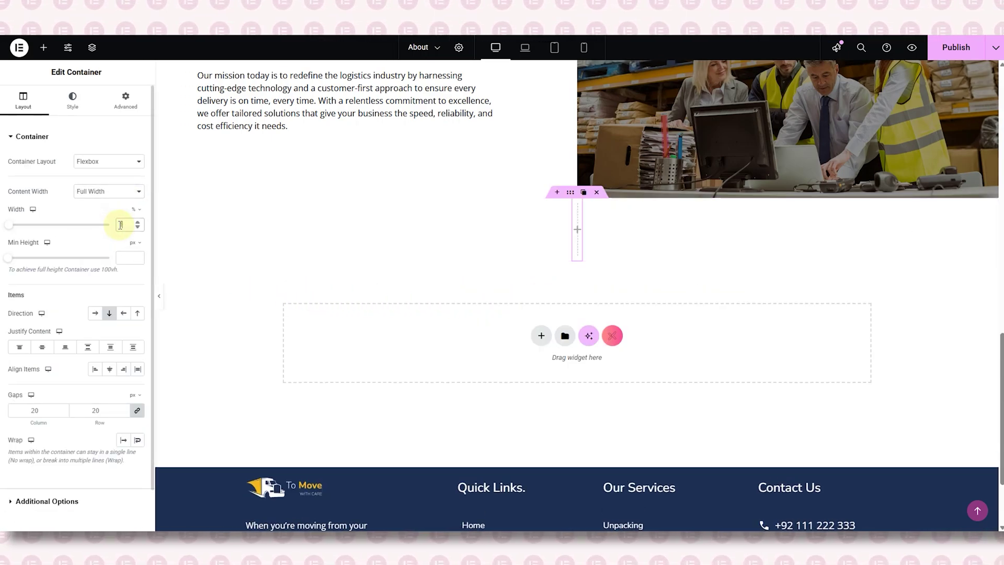
{"action": "left_click", "coordinate": [126, 101]}
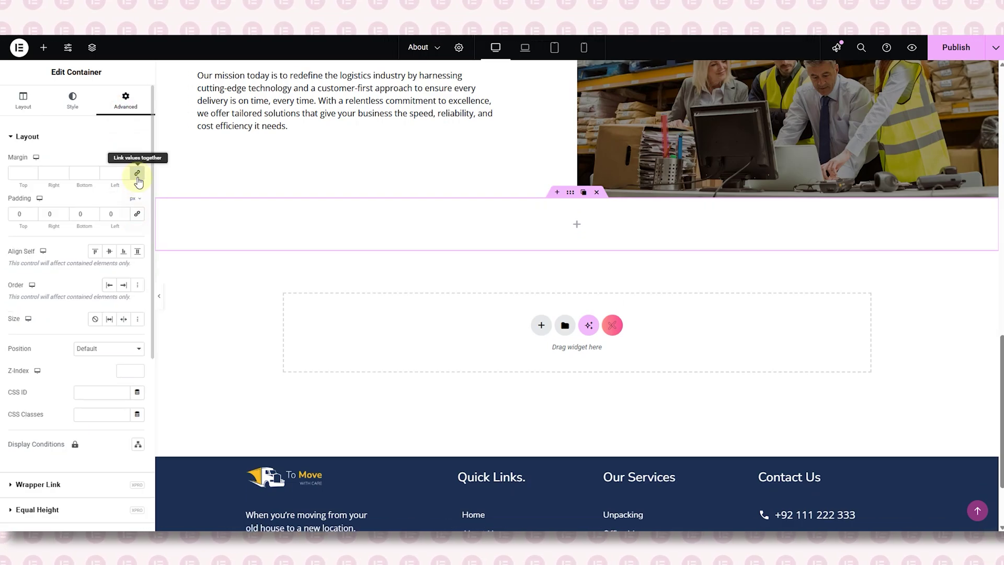
- Nest an inner container and set its Content Width to Boxed at 1280 px
{"action": "left_click", "coordinate": [43, 47]}
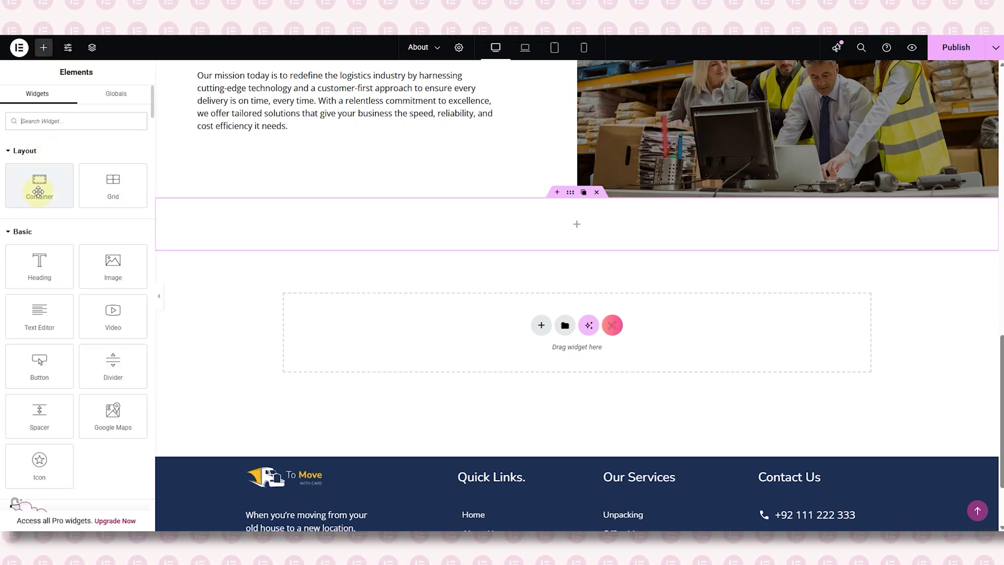
{"action": "left_click_drag", "start_coordinate": [38, 182], "coordinate": [270, 226]}
{"action": "left_click", "coordinate": [107, 191]}
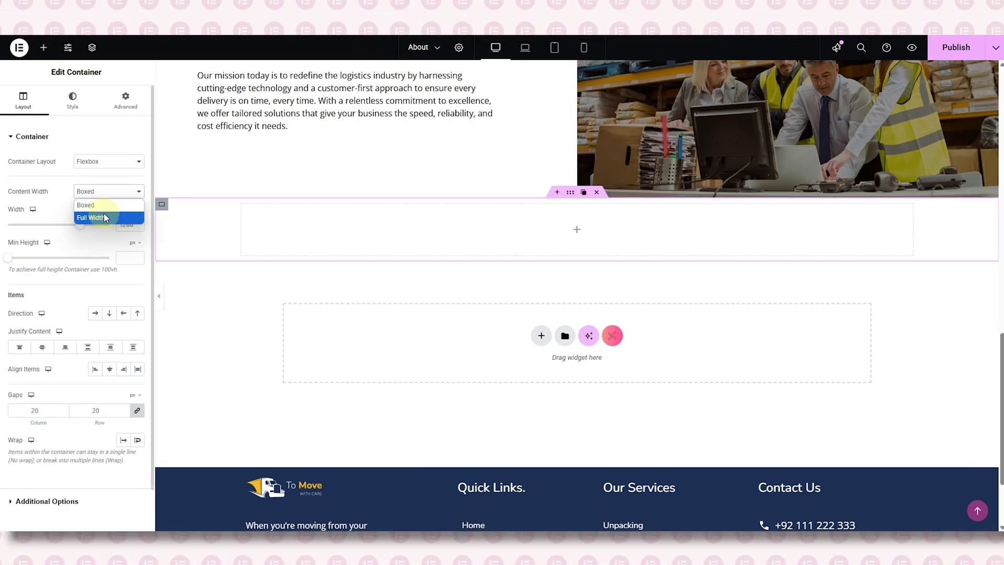
{"action": "left_click", "coordinate": [110, 215]}
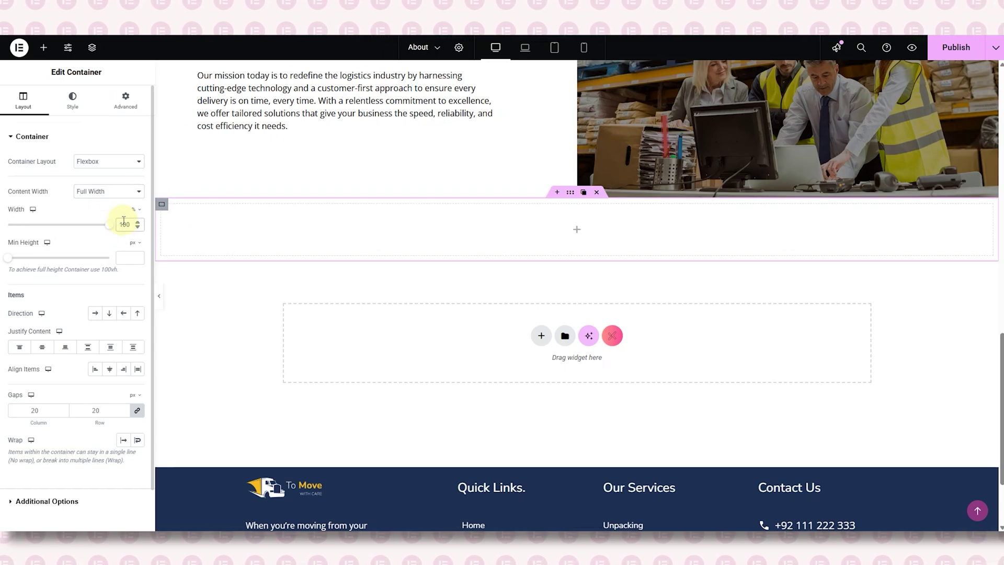
{"action": "left_click", "coordinate": [108, 191]}
{"action": "left_click", "coordinate": [107, 204]}
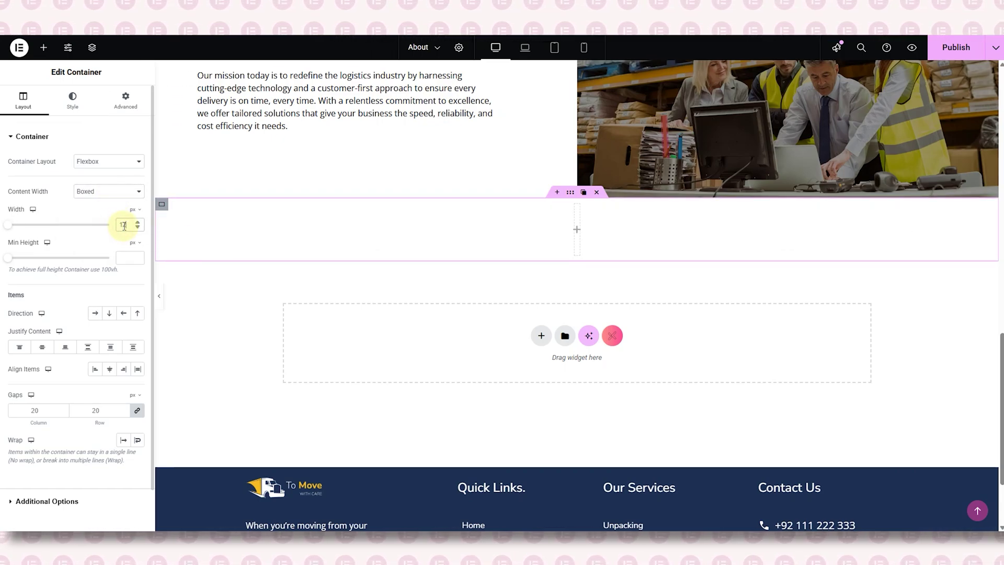
{"action": "left_click", "coordinate": [126, 99]}
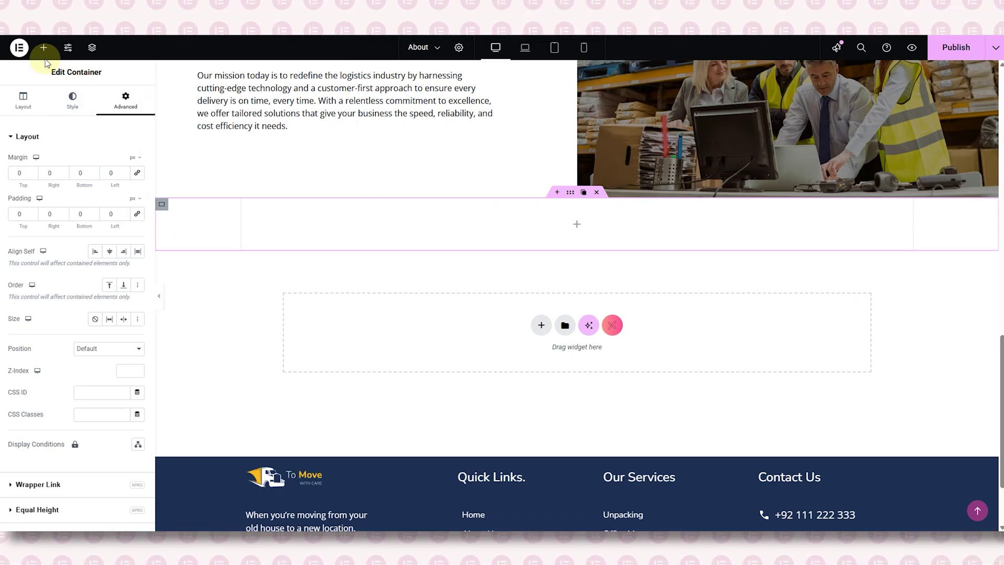
- Set the section's Gaps to 0 and Direction to Row
{"action": "left_click", "coordinate": [23, 101]}
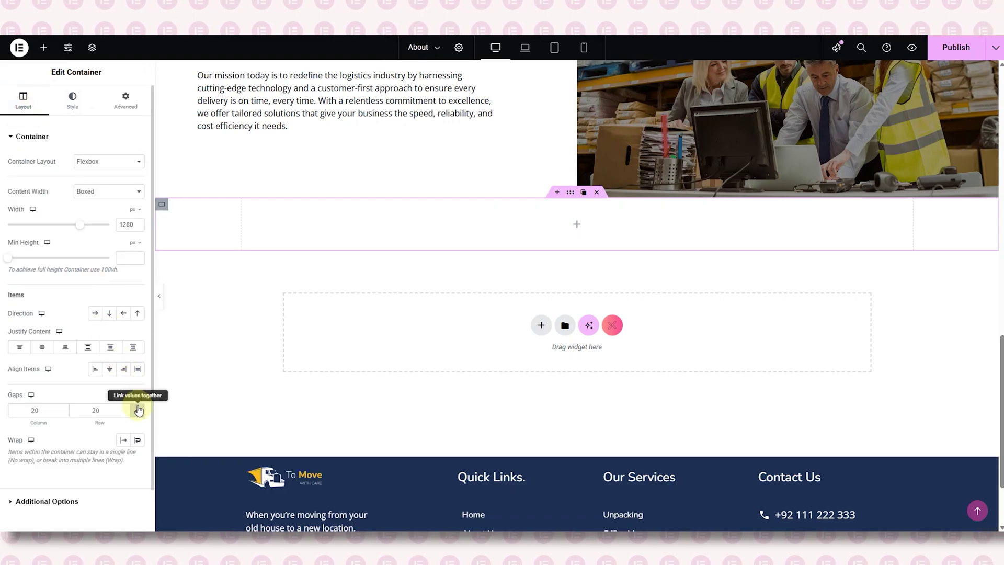
{"action": "left_click", "coordinate": [138, 410]}
{"action": "left_click", "coordinate": [97, 320]}
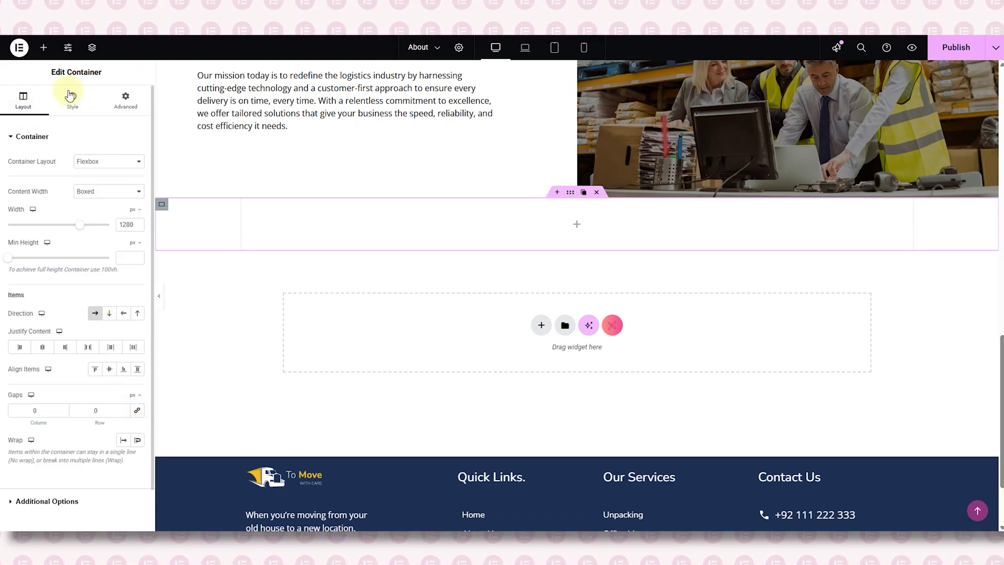
- Add a 50%-width inner container with zero margin and padding, and duplicate it
{"action": "left_click_drag", "start_coordinate": [39, 185], "coordinate": [285, 221]}
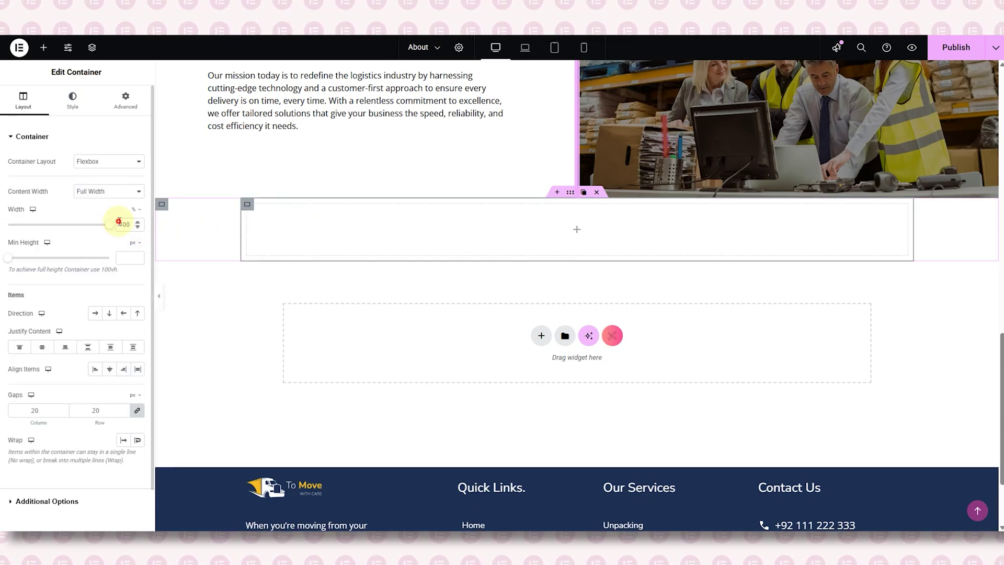
{"action": "left_click", "coordinate": [120, 225]}
{"action": "type", "text": "50"}
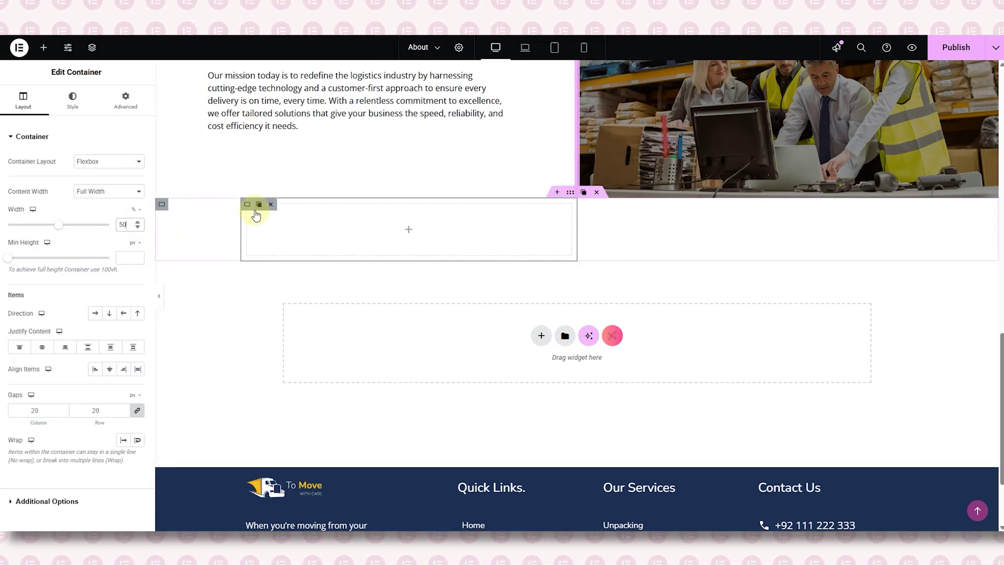
{"action": "left_click", "coordinate": [126, 100]}
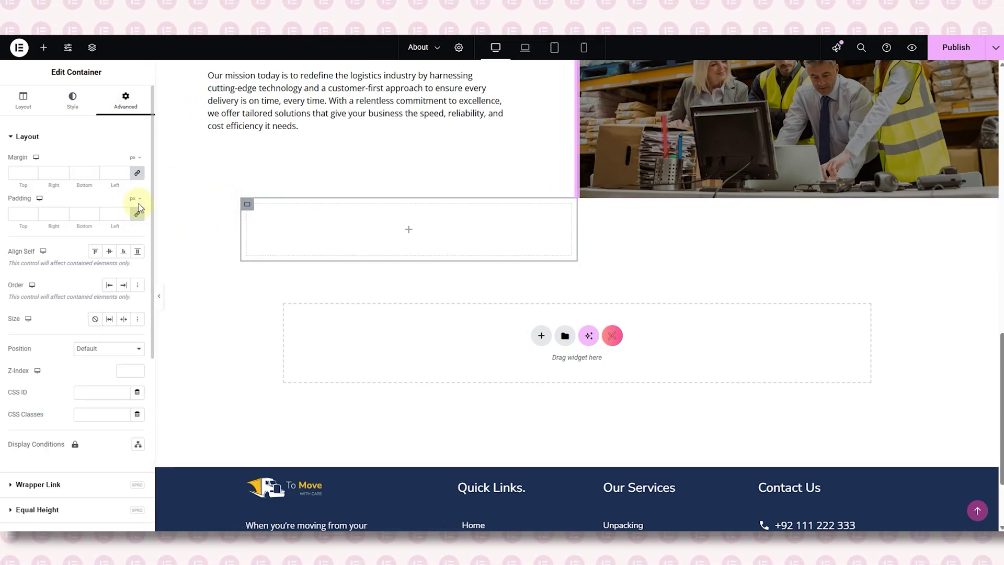
{"action": "left_click", "coordinate": [137, 174]}
{"action": "left_click", "coordinate": [135, 215]}
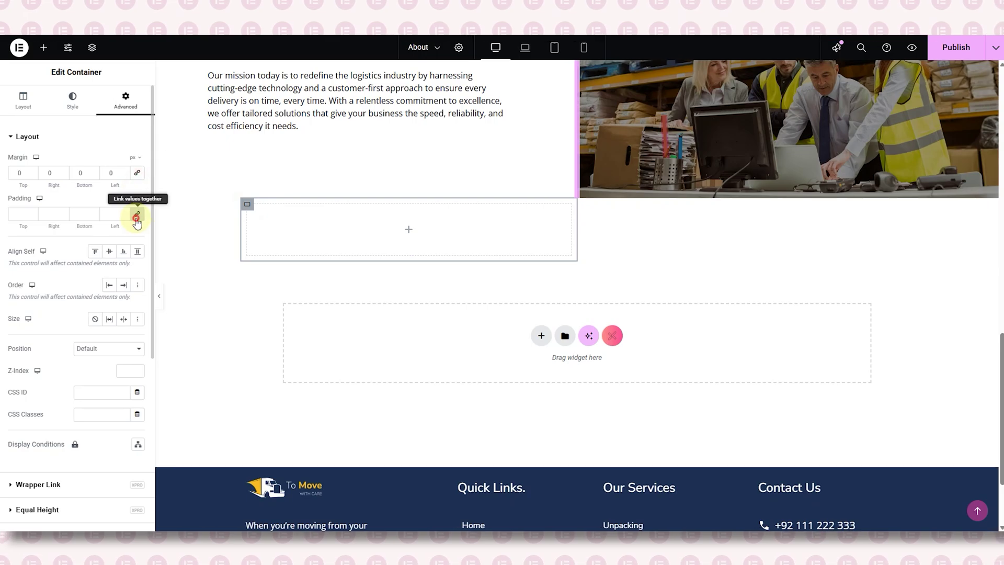
{"action": "right_click", "coordinate": [247, 208]}
{"action": "left_click", "coordinate": [259, 242]}
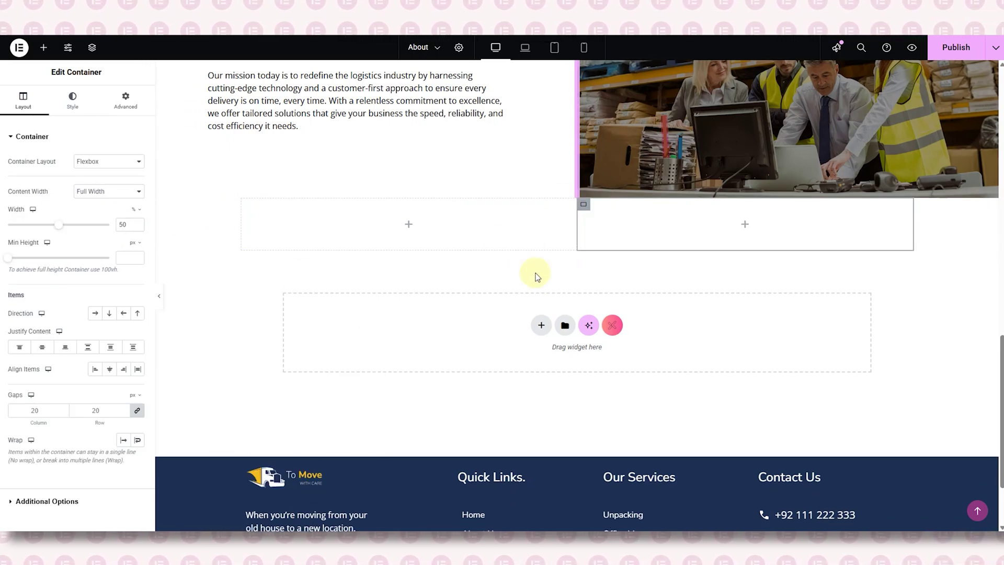
{"action": "scroll", "coordinate": [532, 281], "scroll_direction": "up", "scroll_amount": 1}
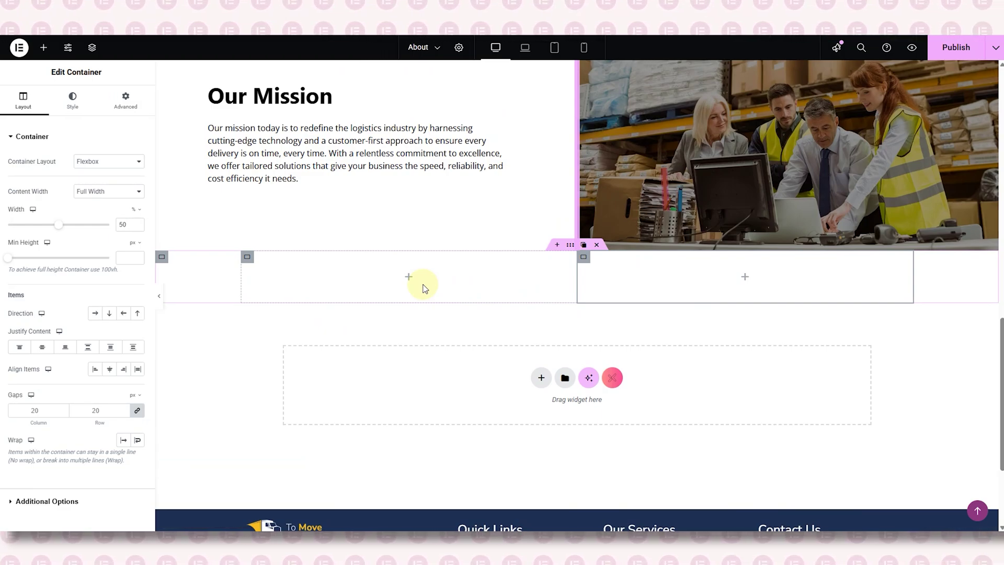
- Copy the Our Mission heading into the left half and retitle it 'Why Choose Us?'
{"action": "left_click", "coordinate": [408, 281]}
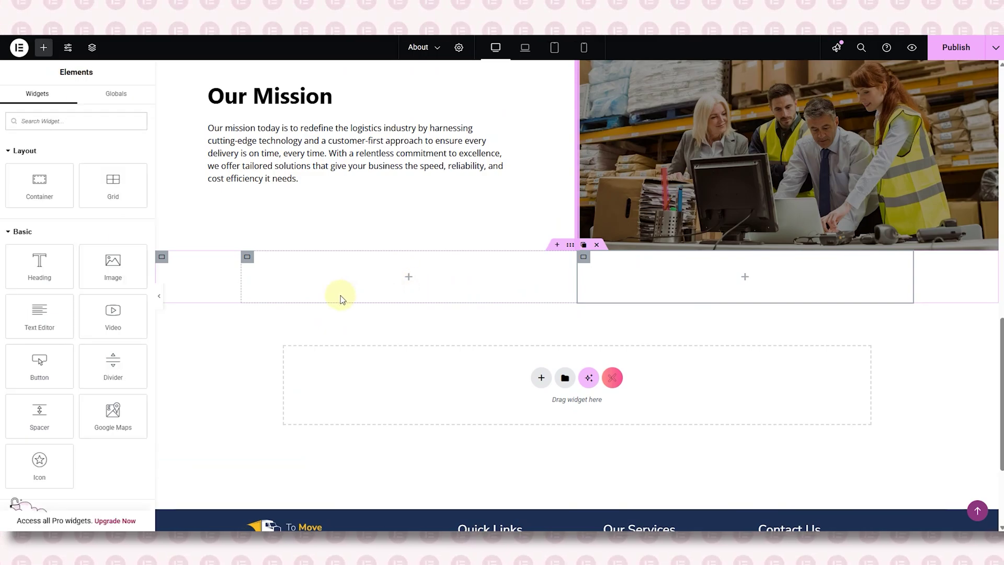
{"action": "scroll", "coordinate": [341, 296], "scroll_direction": "up", "scroll_amount": 2}
{"action": "right_click", "coordinate": [326, 198]}
{"action": "left_click", "coordinate": [351, 247]}
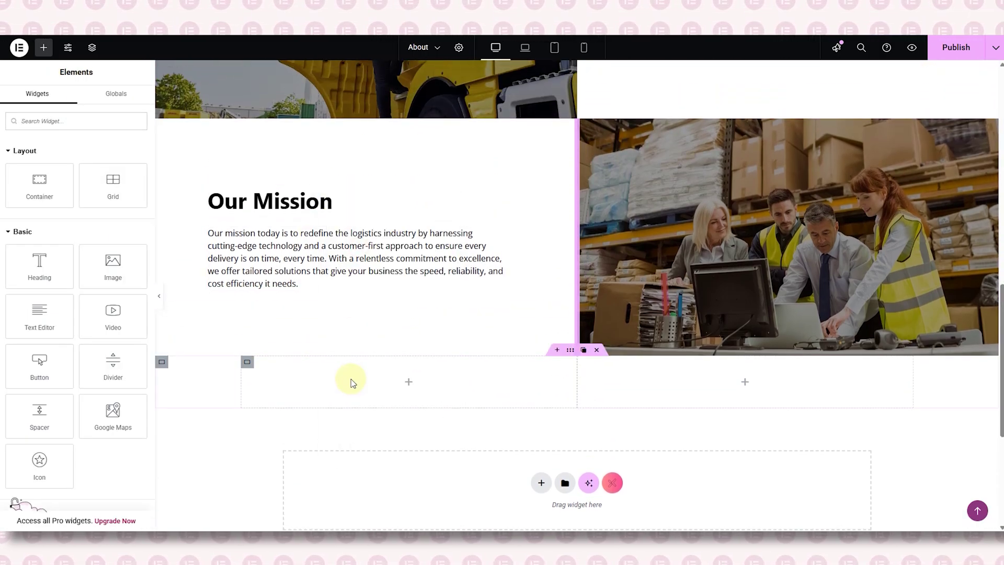
{"action": "right_click", "coordinate": [356, 381]}
{"action": "left_click", "coordinate": [387, 333]}
{"action": "triple_click", "coordinate": [48, 182]}
{"action": "key", "text": "BackSpace"}
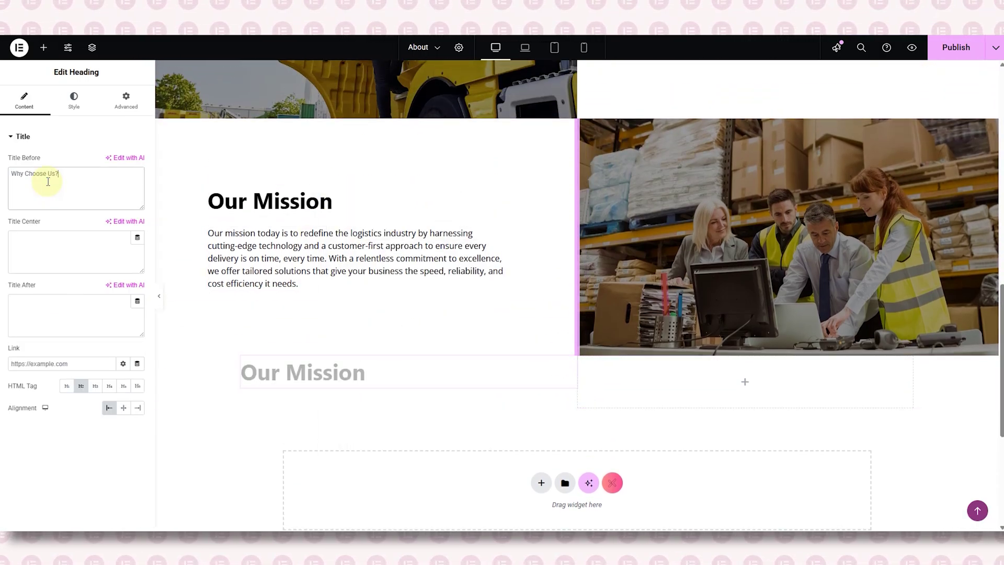
{"action": "type", "text": "Why Choose Us?"}
- Add a paragraph under the heading and replace its text with the Why Choose Us introduction
{"action": "left_click", "coordinate": [312, 302]}
{"action": "scroll", "coordinate": [312, 302], "scroll_direction": "down", "scroll_amount": 1}
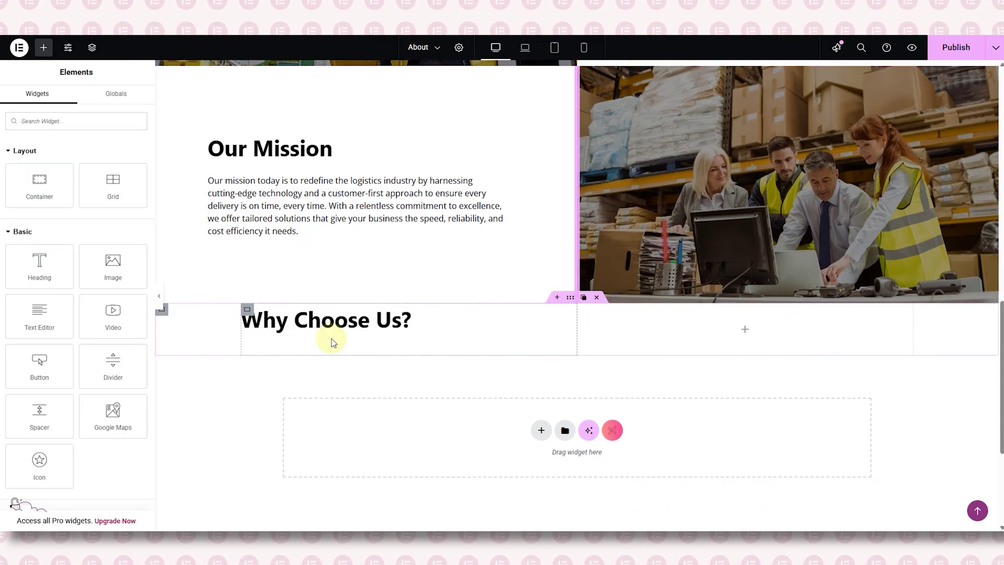
{"action": "key", "text": "ctrl+v"}
{"action": "left_click", "coordinate": [92, 322]}
{"action": "key", "text": "ctrl+a"}
{"action": "key", "text": "BackSpace"}
{"action": "type", "text": "At ‘To Move\" we know that logistics is more than just moving goods—it’s about ensuring your business runs smoothly and delivering on promises. Here's why we’re the top choice for businesses who demand reliability and precision."}
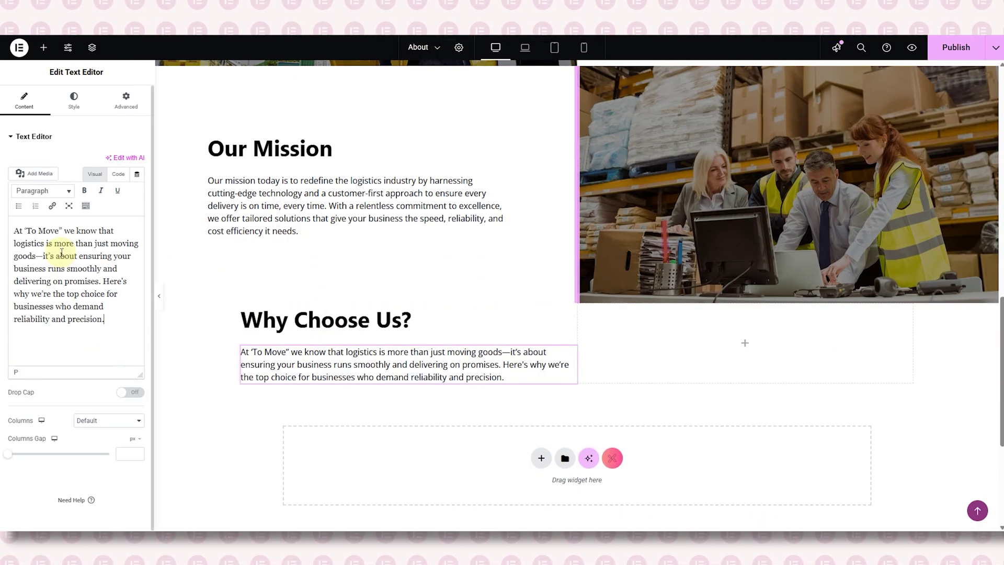
{"action": "scroll", "coordinate": [408, 325], "scroll_direction": "down", "scroll_amount": 1}
{"action": "left_click", "coordinate": [247, 258]}
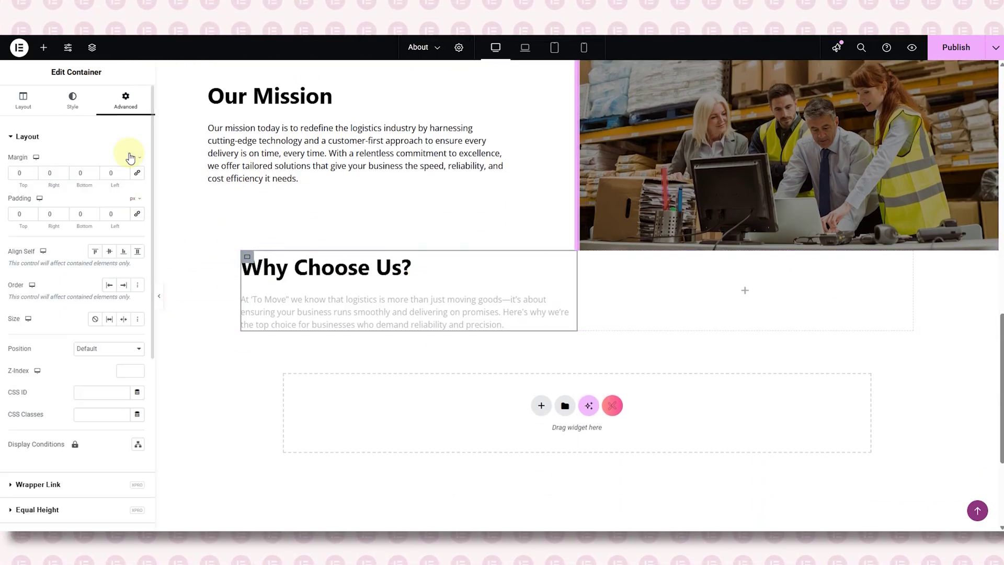
{"action": "left_click", "coordinate": [158, 296]}
{"action": "left_click", "coordinate": [9, 299]}
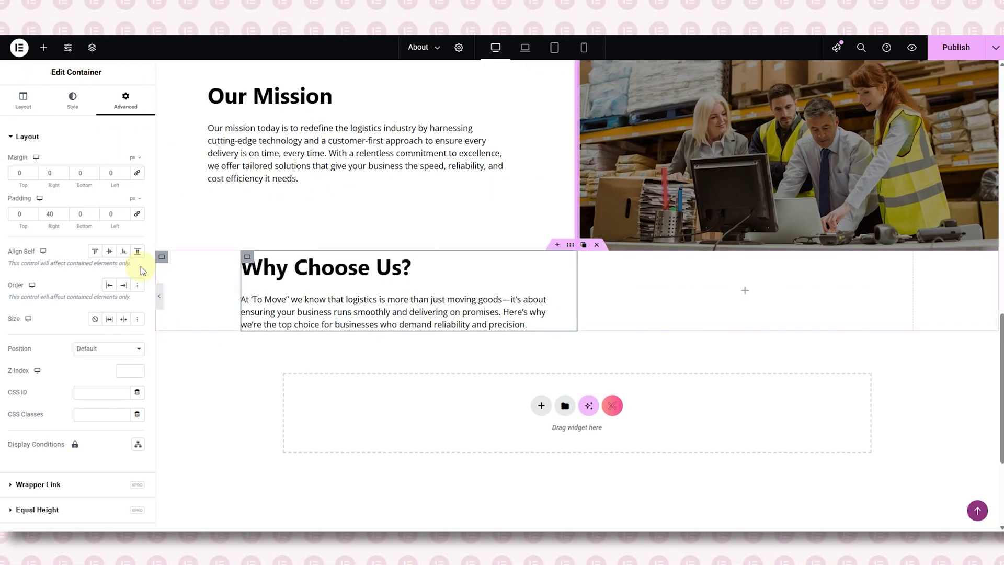
- Search for Info List and drop it below the intro paragraph
{"action": "left_click", "coordinate": [43, 47]}
{"action": "type", "text": "info list"}
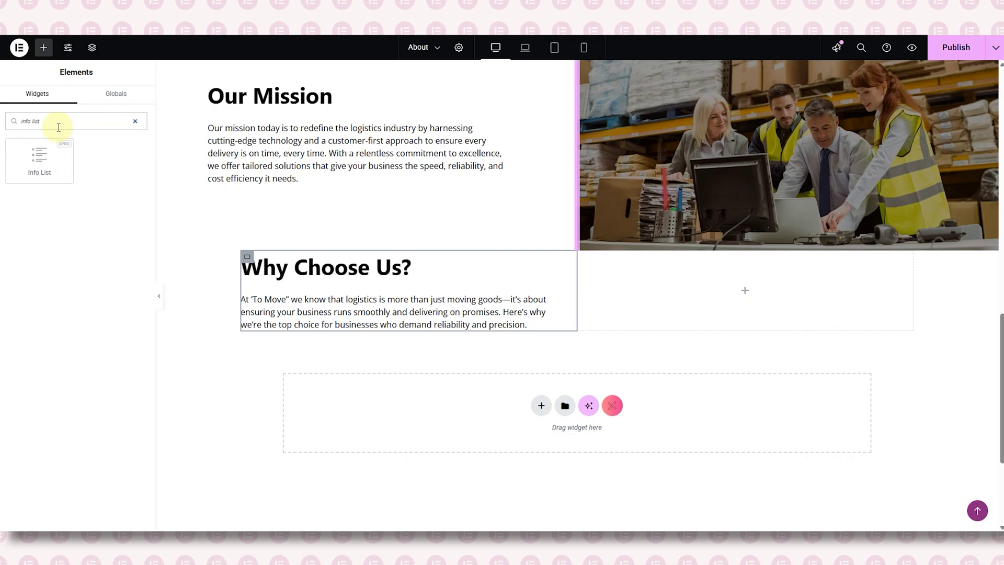
{"action": "left_click_drag", "start_coordinate": [40, 157], "coordinate": [331, 309]}
- Delete list items 2 and 3 and set item 1's icon to the On-Time truck SVG
{"action": "left_click", "coordinate": [135, 220]}
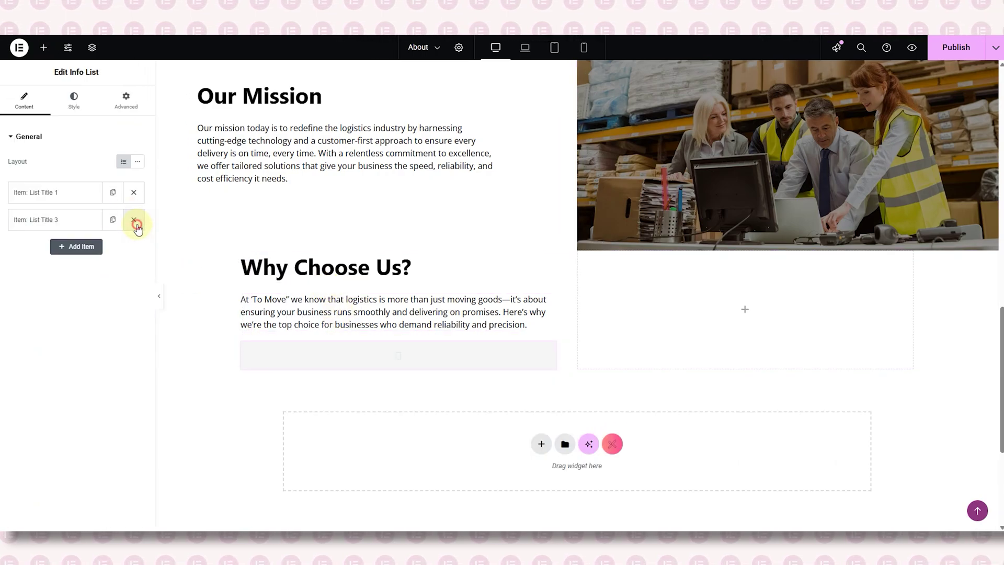
{"action": "left_click", "coordinate": [101, 288]}
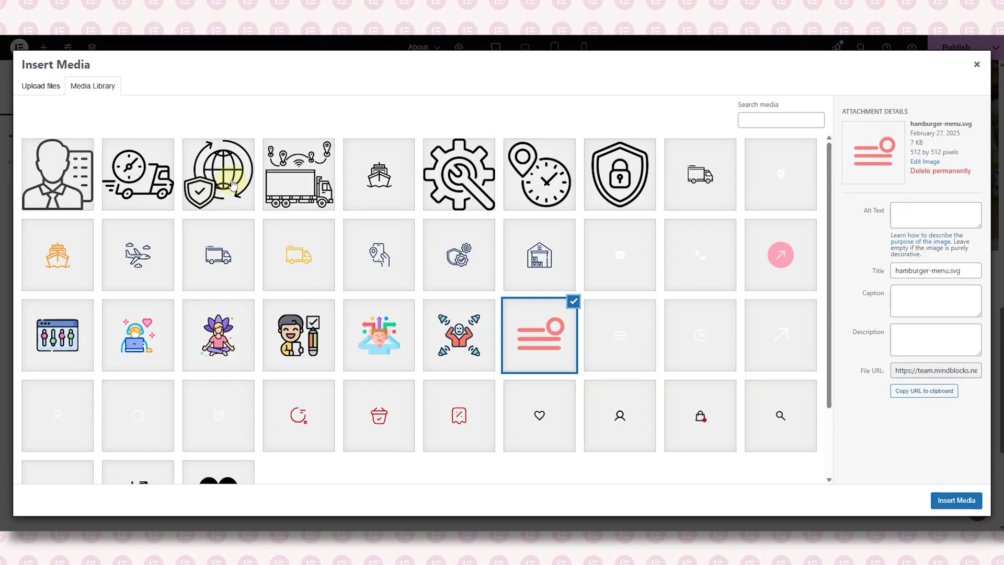
{"action": "left_click", "coordinate": [137, 174]}
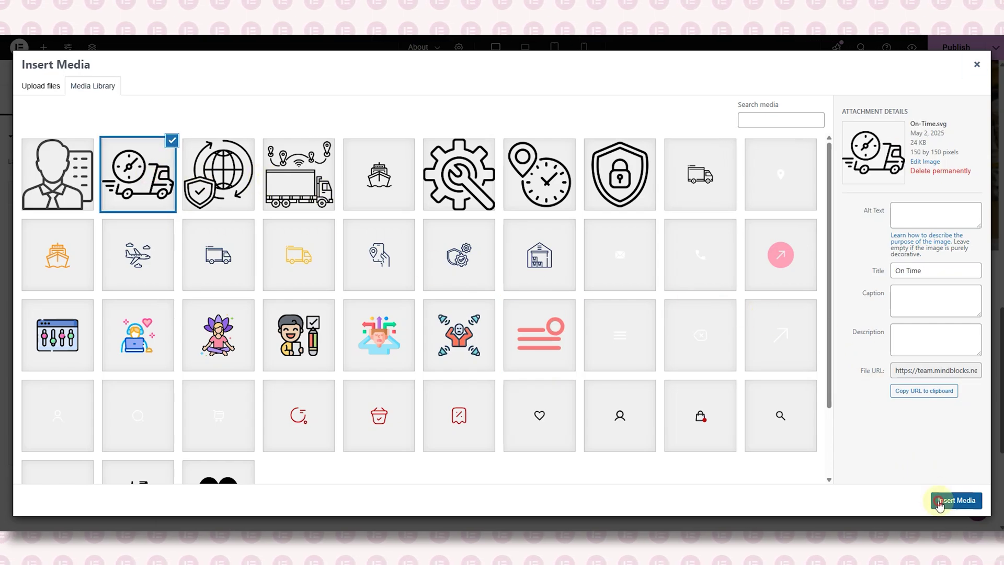
{"action": "left_click", "coordinate": [939, 501]}
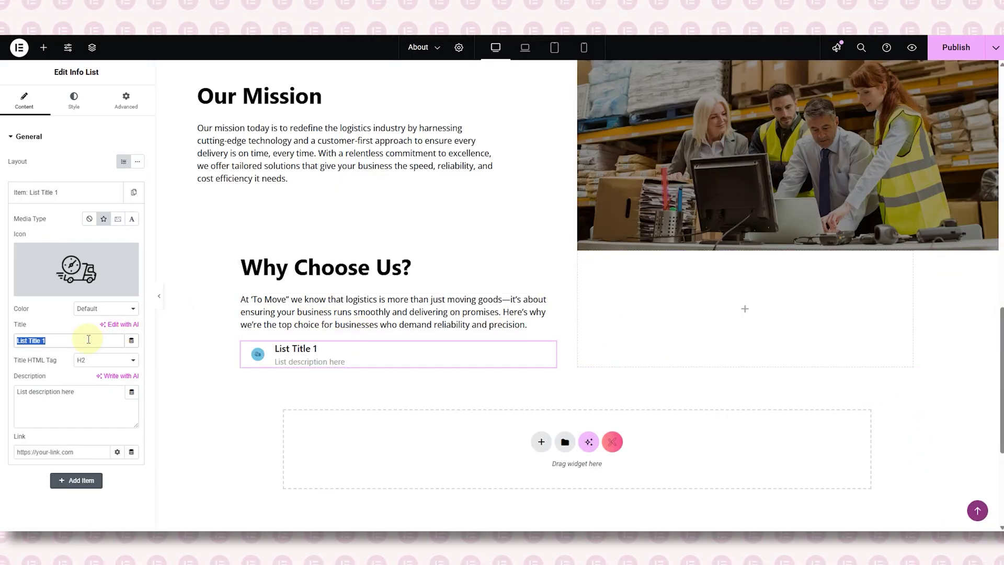
- Title the item '99.8% On-Time Delivery Rate' and add the real-time tracking description
{"action": "type", "text": "99.8% On-Time Delivery Rate"}
{"action": "triple_click", "coordinate": [86, 399]}
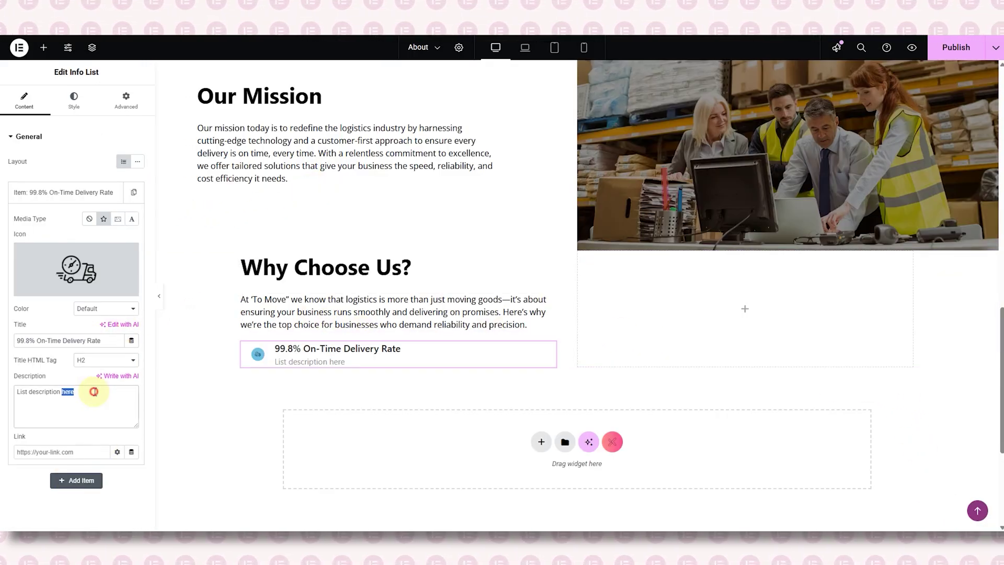
{"action": "key", "text": "BackSpace"}
{"action": "type", "text": "With real-time tracking and efficient routing, we ensure your goods arrive as promised, without surprises."}
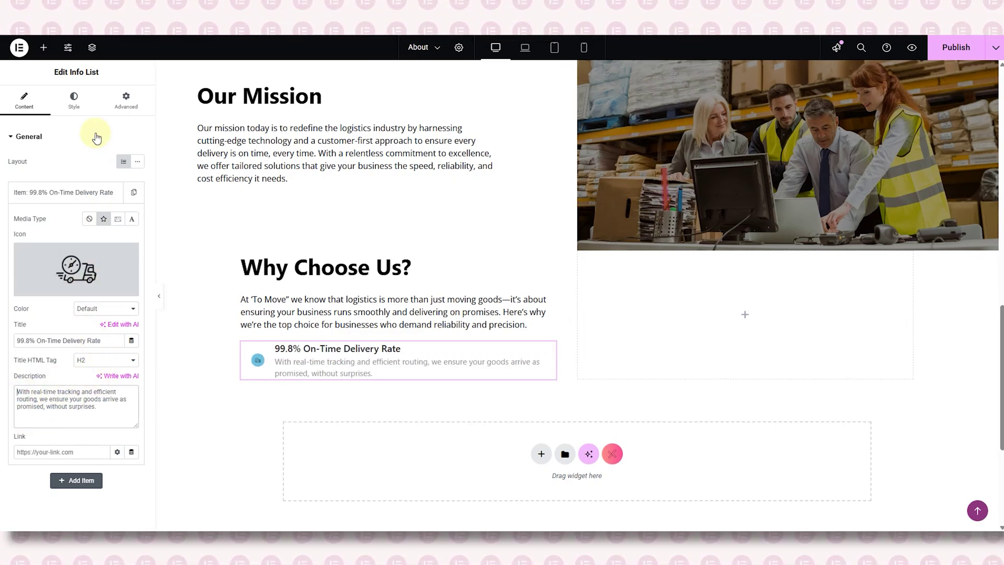
- Make the Info List's icon background fully transparent
{"action": "left_click", "coordinate": [74, 99]}
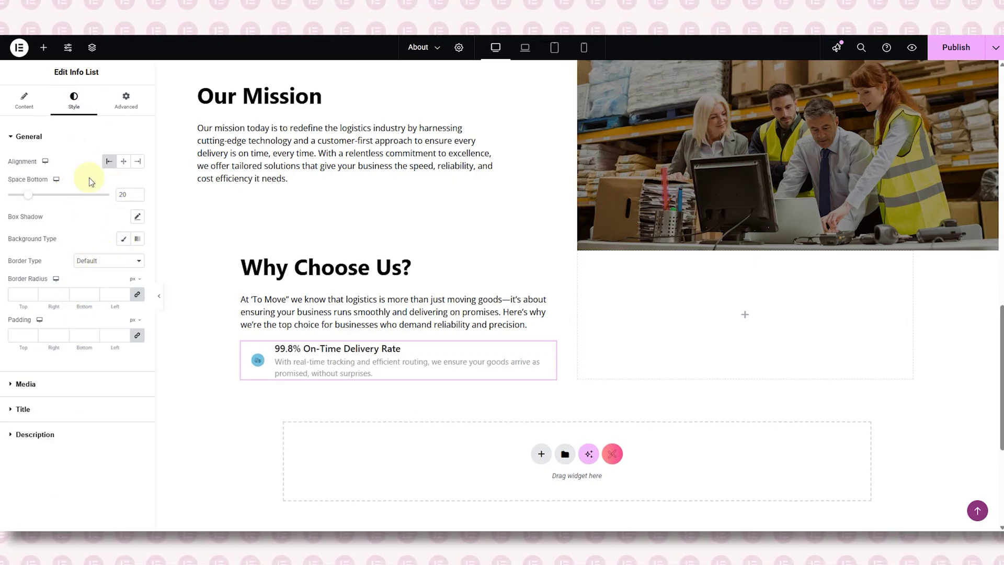
{"action": "left_click", "coordinate": [29, 137]}
{"action": "left_click", "coordinate": [74, 161]}
{"action": "left_click", "coordinate": [127, 253]}
{"action": "left_click", "coordinate": [137, 274]}
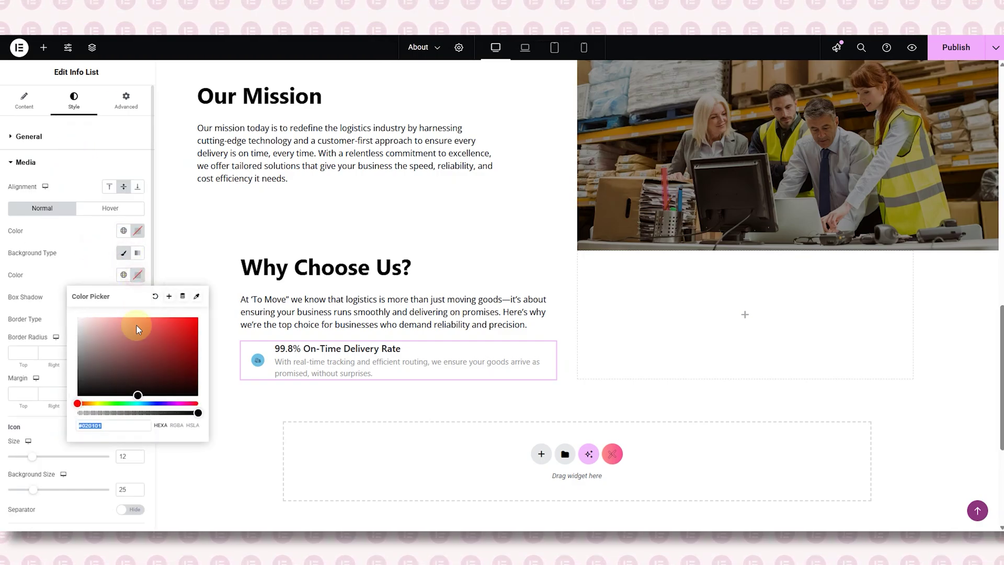
{"action": "left_click_drag", "start_coordinate": [193, 412], "coordinate": [81, 413]}
{"action": "left_click", "coordinate": [106, 268]}
{"action": "scroll", "coordinate": [102, 393], "scroll_direction": "down", "scroll_amount": 2}
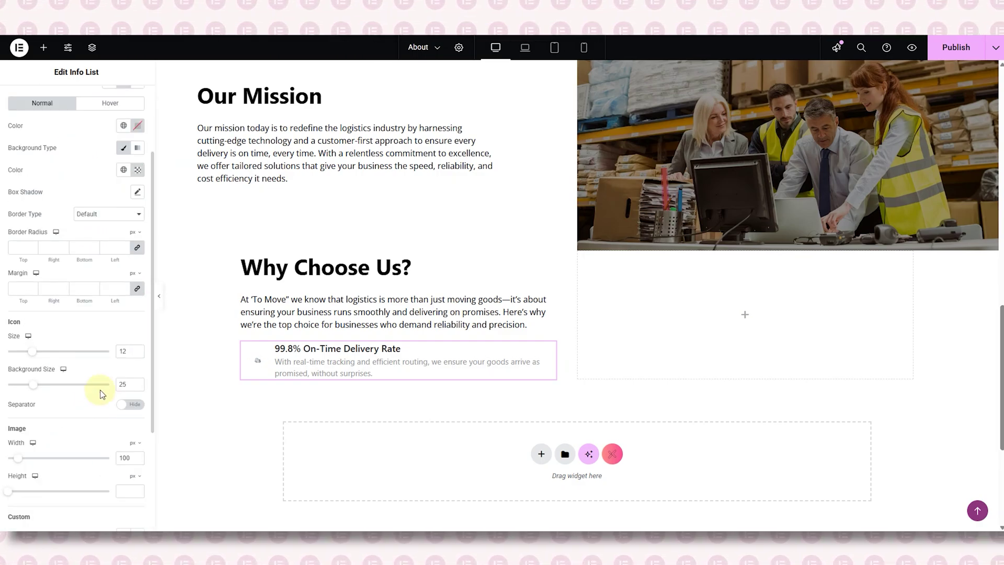
{"action": "type", "text": "40"}
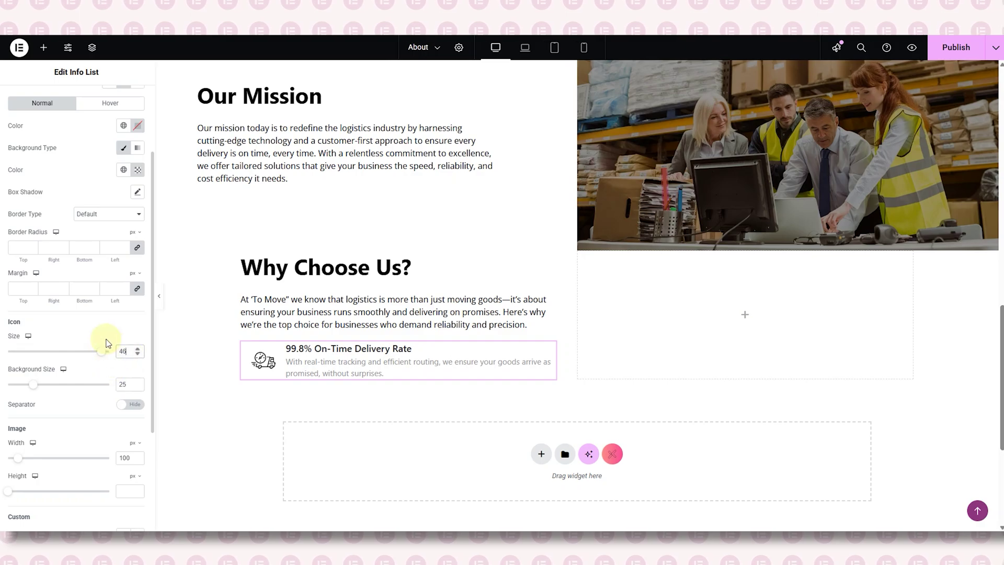
{"action": "scroll", "coordinate": [109, 351], "scroll_direction": "up", "scroll_amount": 1}
{"action": "scroll", "coordinate": [94, 274], "scroll_direction": "up", "scroll_amount": 3}
- Clear the icon background colour code entirely so no colour remains
{"action": "left_click", "coordinate": [75, 165]}
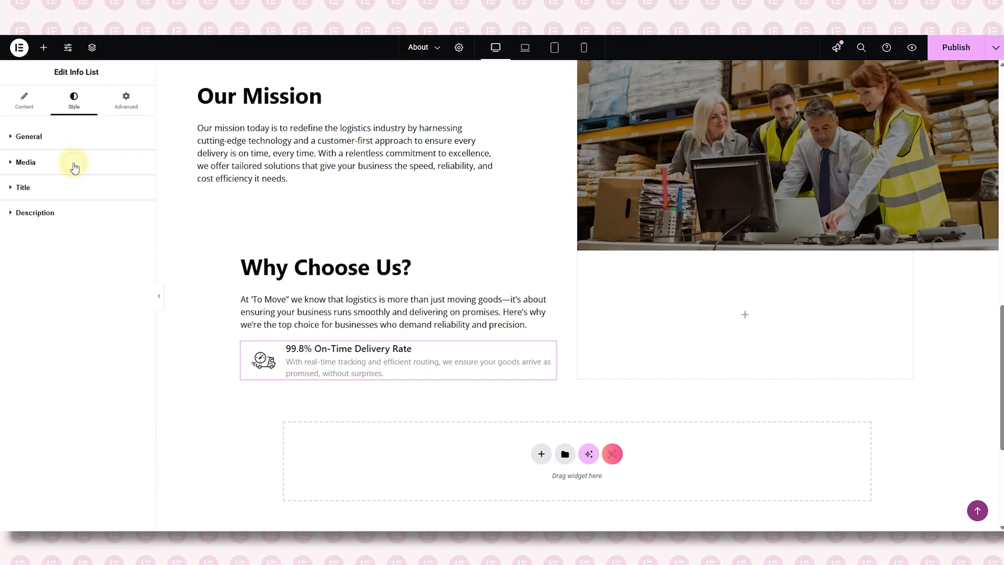
{"action": "left_click", "coordinate": [69, 167]}
{"action": "scroll", "coordinate": [120, 246], "scroll_direction": "down", "scroll_amount": 1}
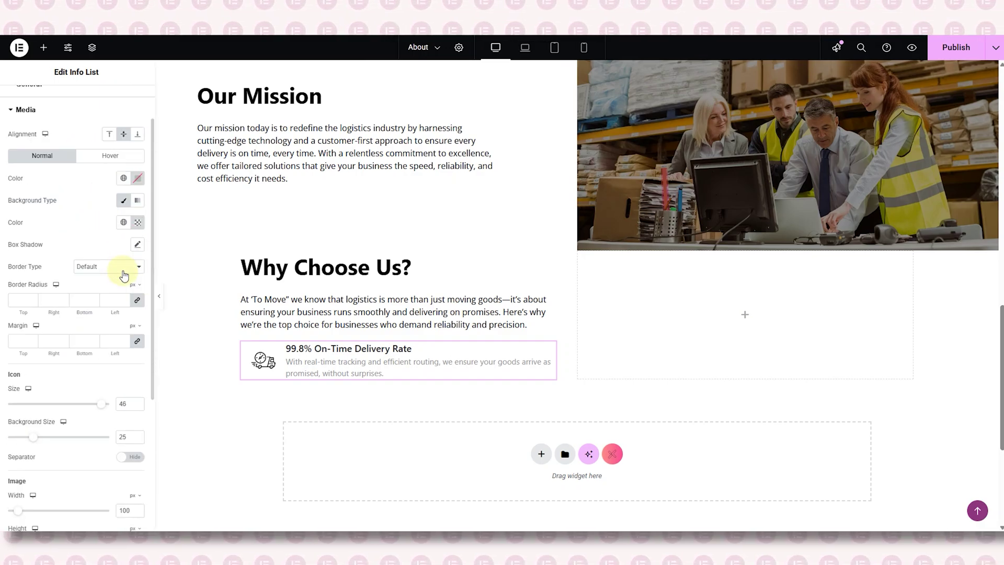
{"action": "left_click", "coordinate": [136, 224]}
{"action": "left_click", "coordinate": [124, 325]}
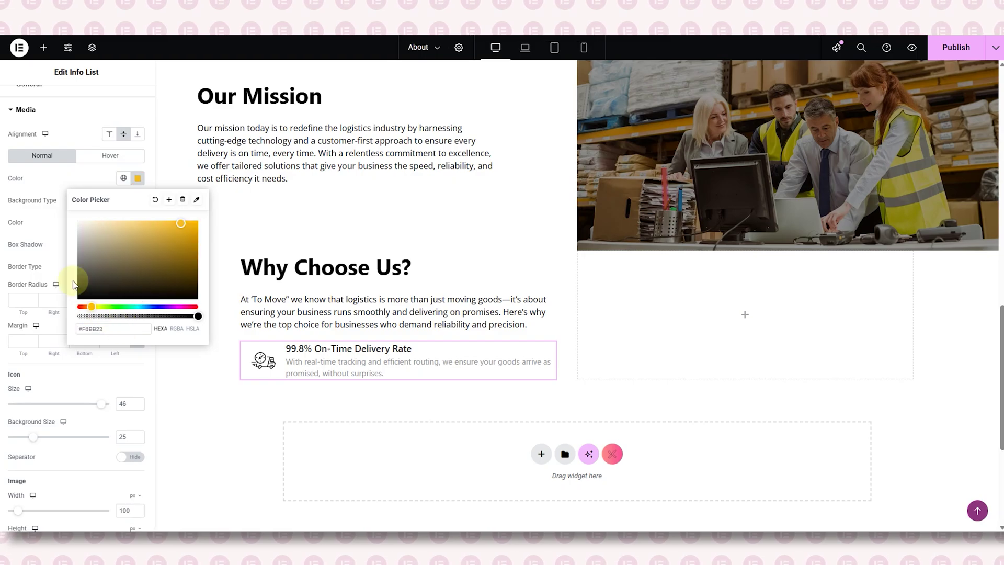
{"action": "left_click", "coordinate": [53, 249]}
{"action": "scroll", "coordinate": [147, 258], "scroll_direction": "up", "scroll_amount": 1}
- Set the list titles to Nunito Sans at weight 600 with a solid title colour
{"action": "left_click", "coordinate": [55, 189]}
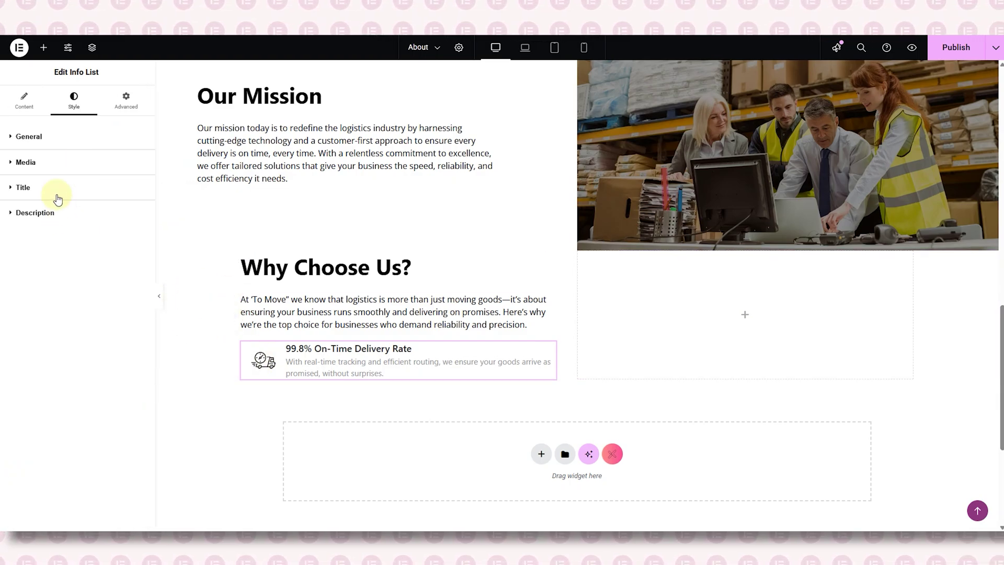
{"action": "left_click", "coordinate": [137, 211]}
{"action": "left_click", "coordinate": [115, 260]}
{"action": "type", "text": "nunito"}
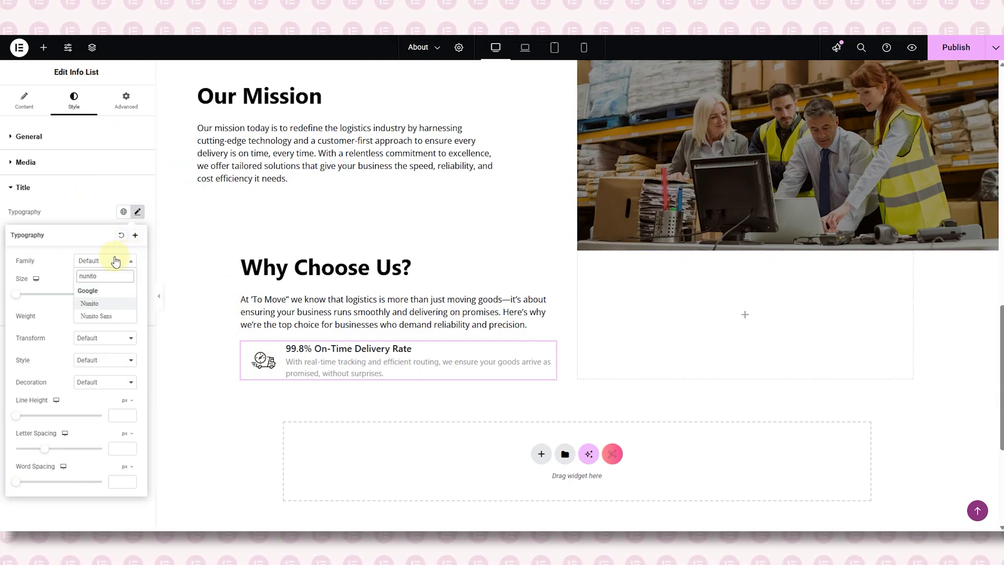
{"action": "key", "text": "Down"}
{"action": "key", "text": "Return"}
{"action": "left_click", "coordinate": [104, 316]}
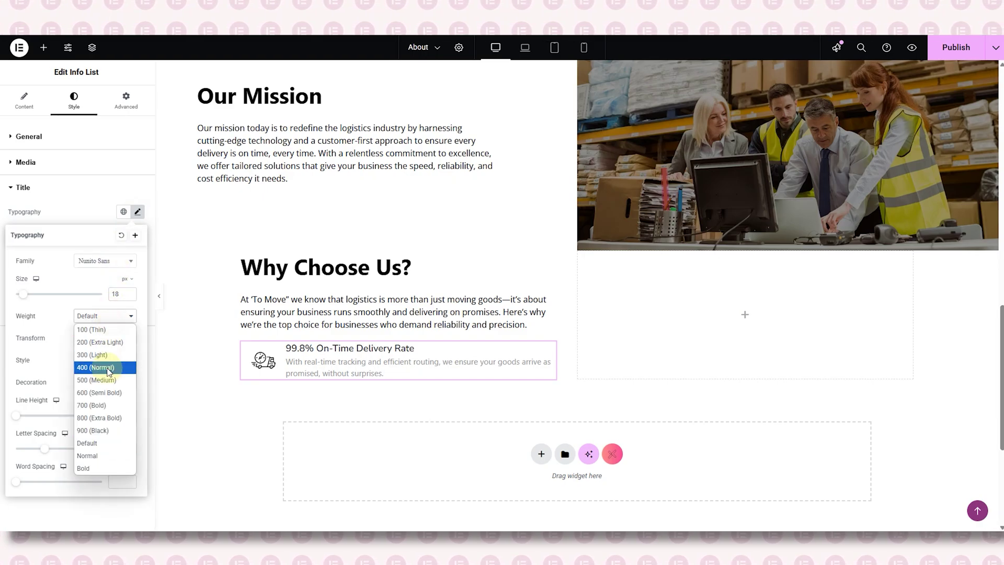
{"action": "left_click", "coordinate": [107, 396]}
{"action": "left_click", "coordinate": [103, 215]}
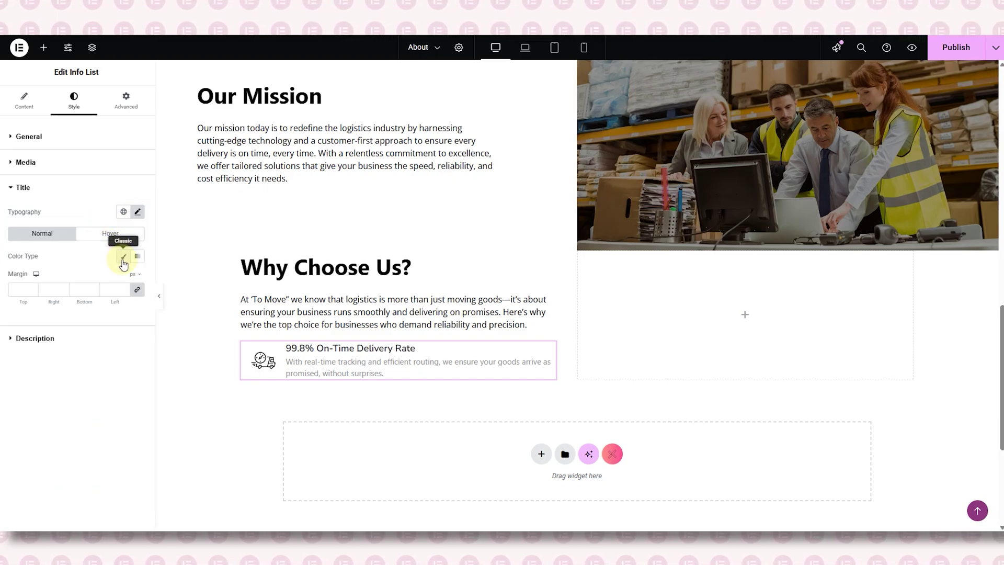
{"action": "left_click", "coordinate": [123, 256]}
{"action": "left_click", "coordinate": [137, 278]}
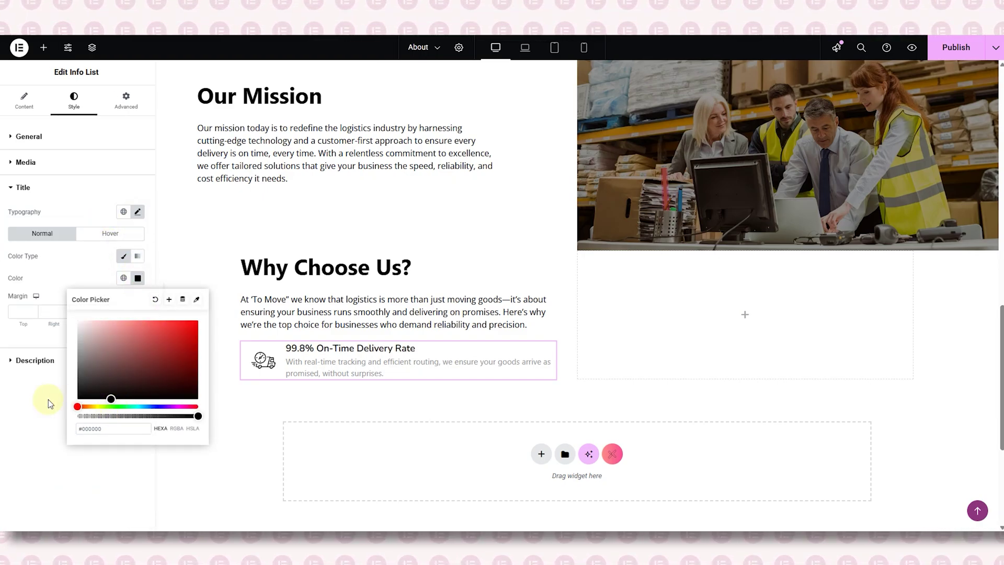
{"action": "left_click", "coordinate": [47, 187]}
- Set the descriptions to Open Sans, normal weight, in grey #5C5C5C
{"action": "left_click", "coordinate": [63, 213]}
{"action": "left_click", "coordinate": [138, 237]}
{"action": "left_click", "coordinate": [118, 286]}
{"action": "type", "text": "op"}
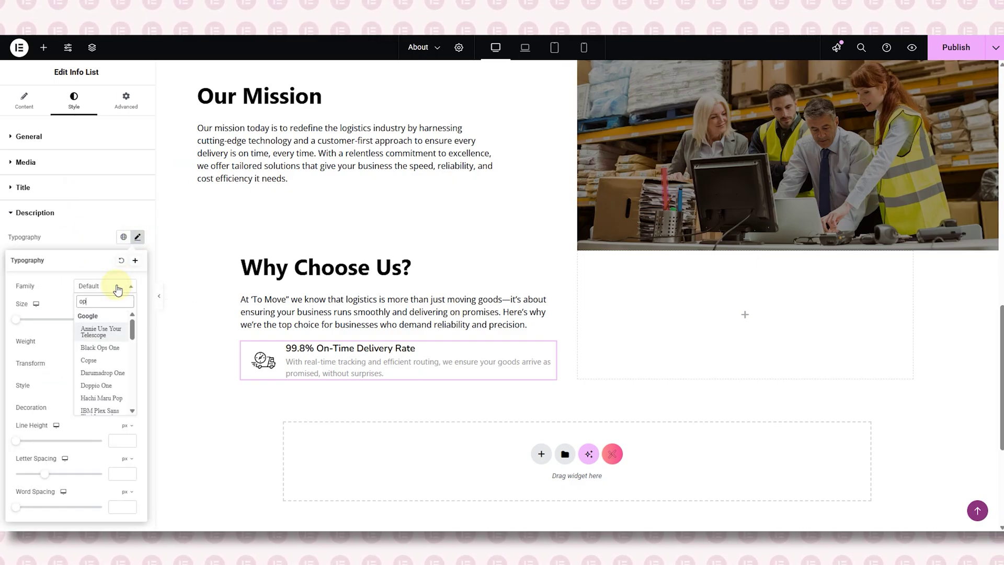
{"action": "type", "text": "en sans"}
{"action": "left_click", "coordinate": [114, 334]}
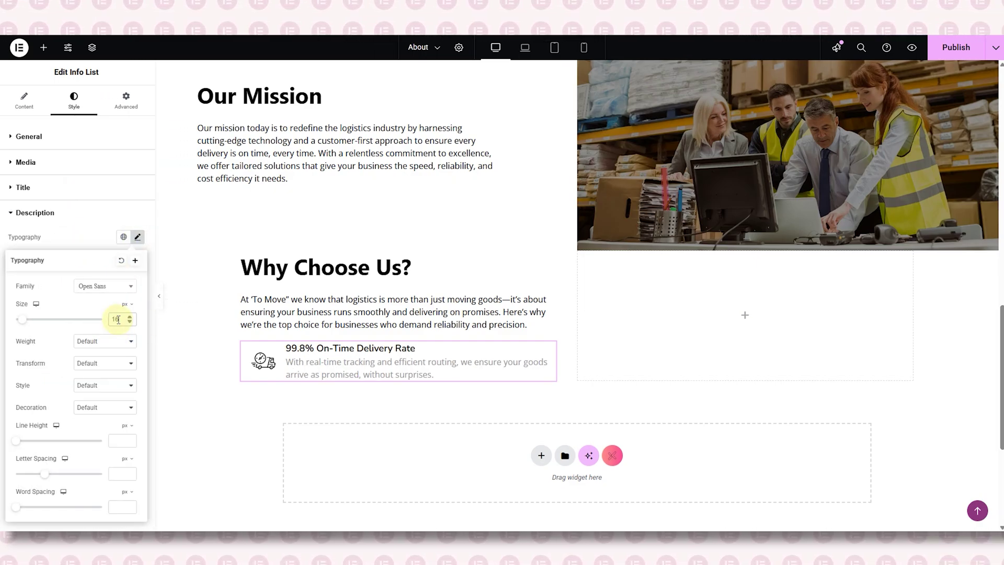
{"action": "left_click", "coordinate": [105, 341]}
{"action": "left_click", "coordinate": [107, 434]}
{"action": "left_click", "coordinate": [97, 242]}
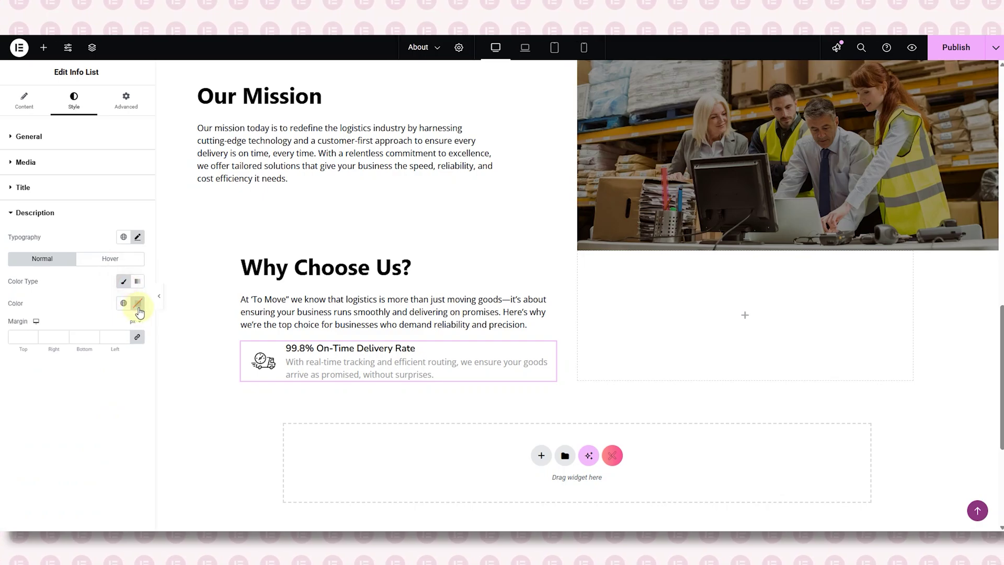
{"action": "left_click", "coordinate": [138, 303]}
{"action": "left_click", "coordinate": [77, 365]}
{"action": "left_click_drag", "start_coordinate": [75, 368], "coordinate": [74, 390]}
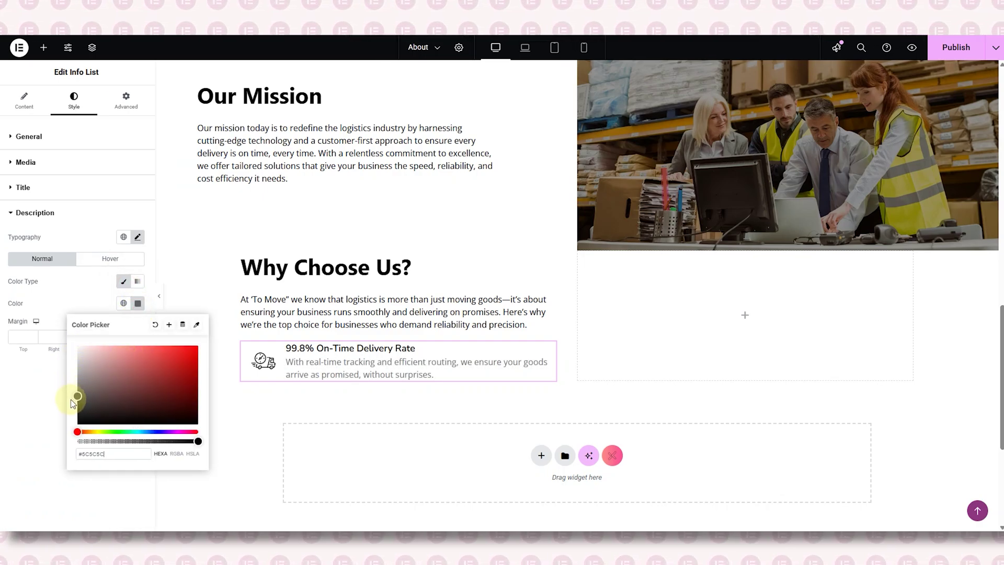
{"action": "left_click", "coordinate": [197, 296]}
- Duplicate the first list item so the list has four entries
{"action": "scroll", "coordinate": [230, 298], "scroll_direction": "down", "scroll_amount": 1}
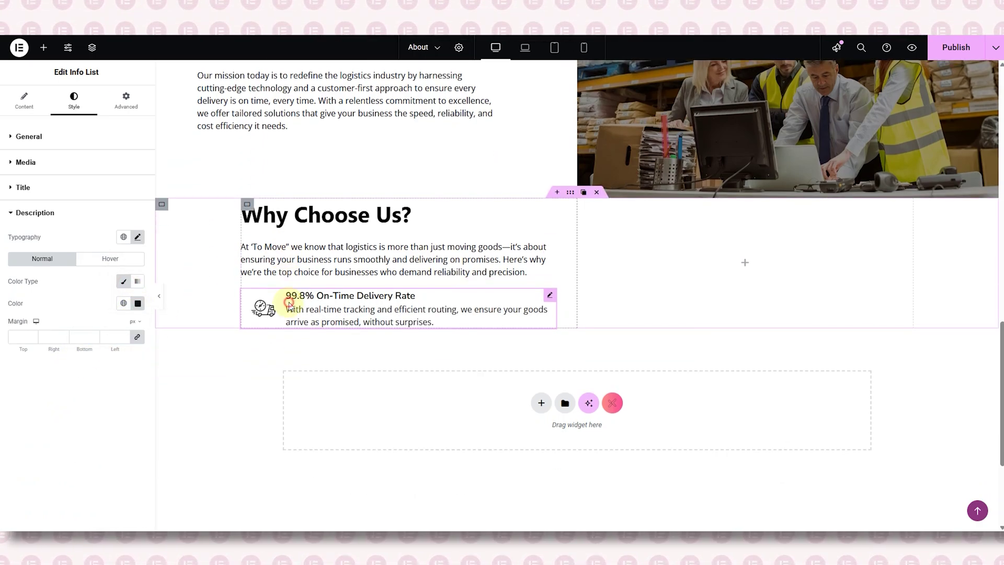
{"action": "left_click", "coordinate": [264, 302]}
{"action": "left_click", "coordinate": [58, 214]}
{"action": "left_click", "coordinate": [113, 220]}
- Make the second item 'Nationwide Coverage' with a new description and the globe-with-shield icon
{"action": "left_click", "coordinate": [67, 219]}
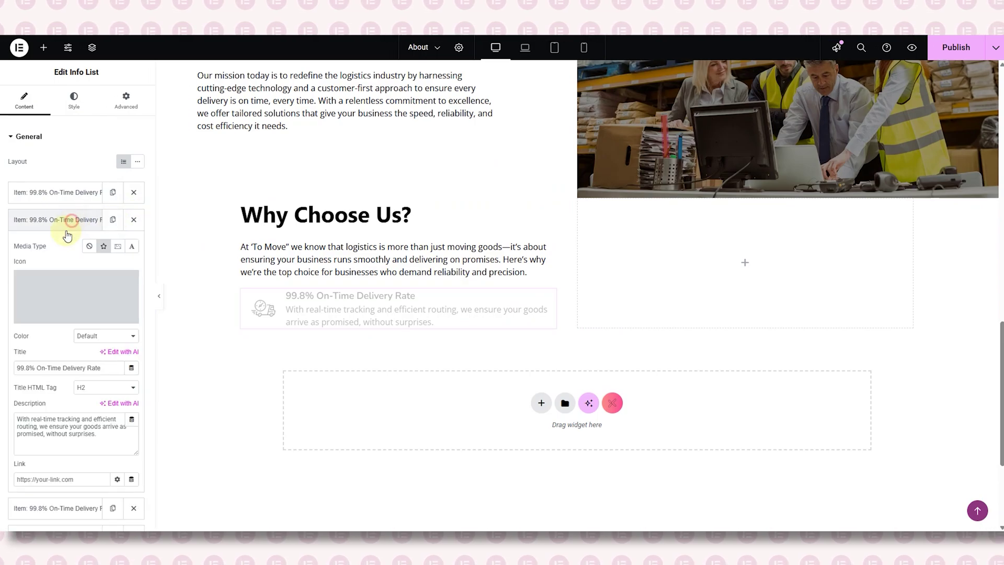
{"action": "triple_click", "coordinate": [55, 368]}
{"action": "type", "text": "Nationwide Coverage"}
{"action": "triple_click", "coordinate": [53, 426]}
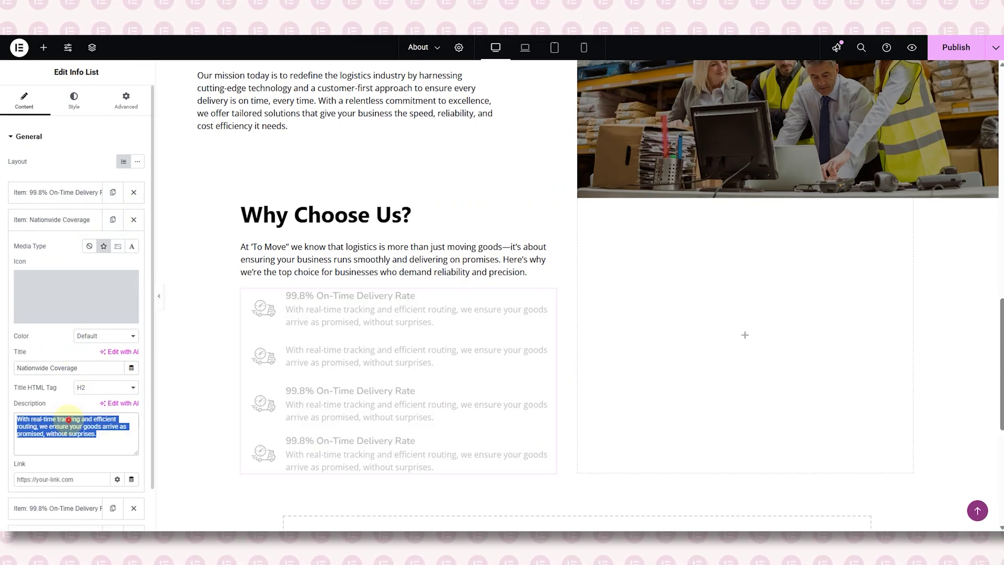
{"action": "key", "text": "BackSpace"}
{"action": "type", "text": "v"}
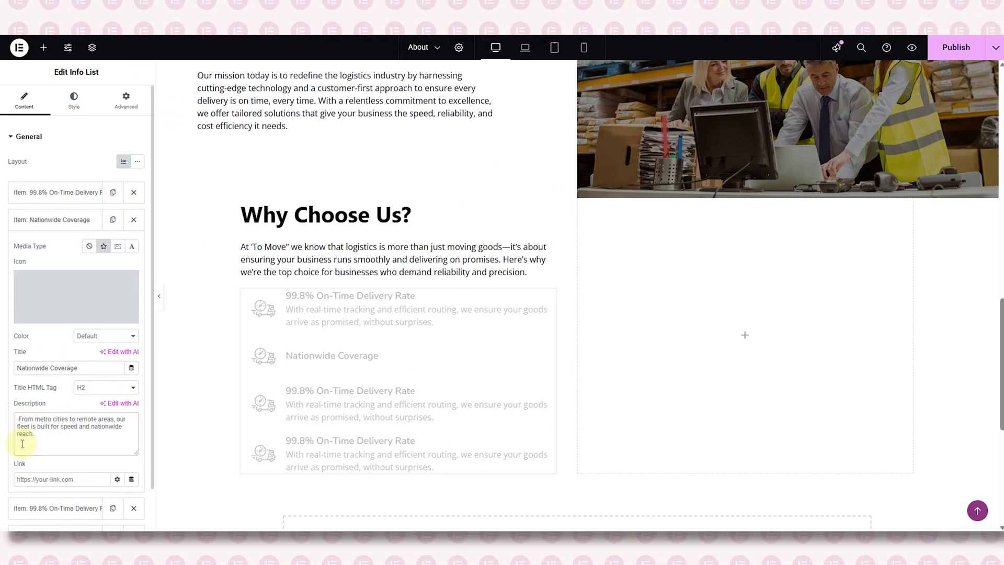
{"action": "left_click", "coordinate": [108, 316]}
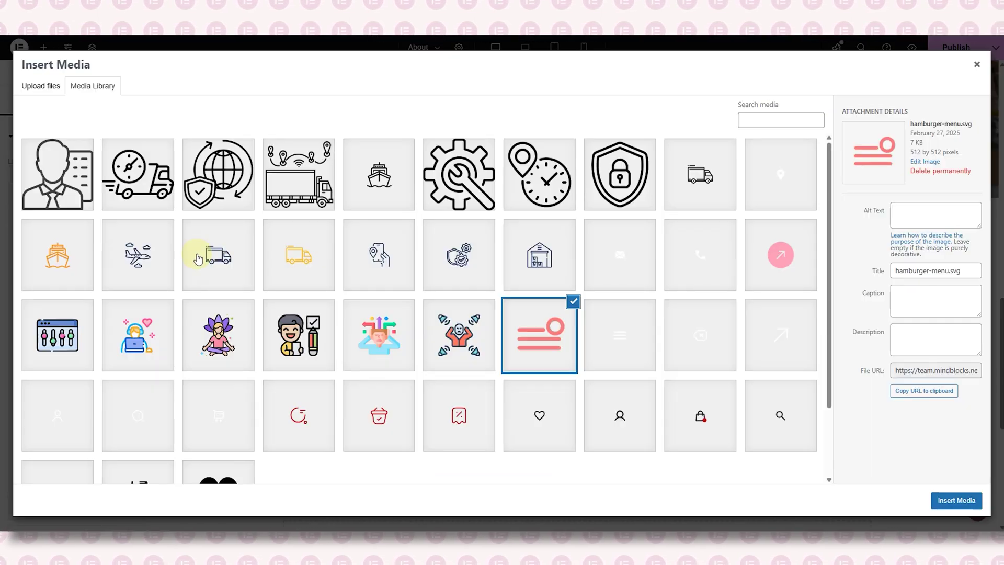
{"action": "left_click", "coordinate": [238, 197]}
{"action": "left_click", "coordinate": [957, 499]}
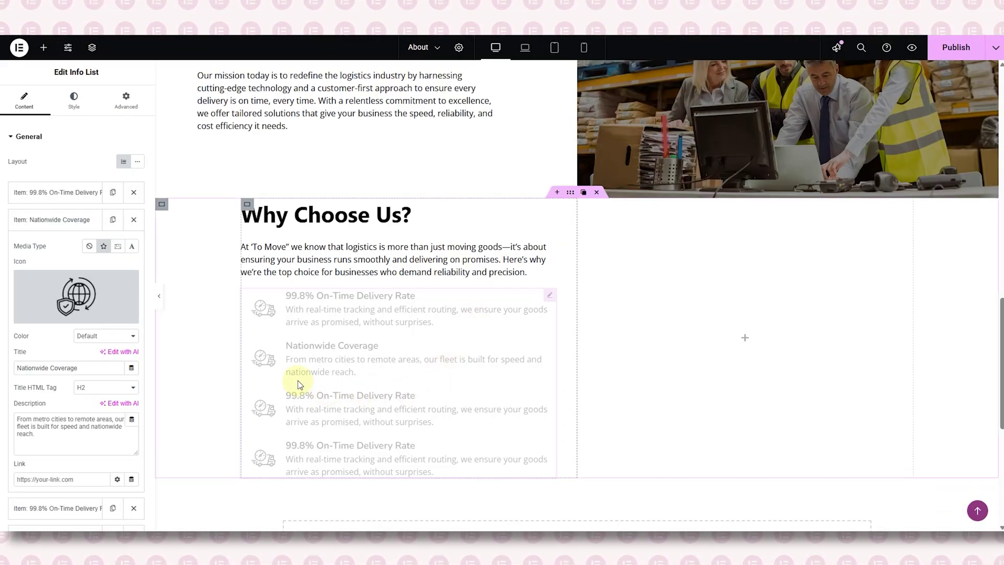
{"action": "left_click", "coordinate": [70, 228]}
- Make the third item 'Smart Logistics Technology' with its pasted description and the truck icon
{"action": "left_click", "coordinate": [78, 246]}
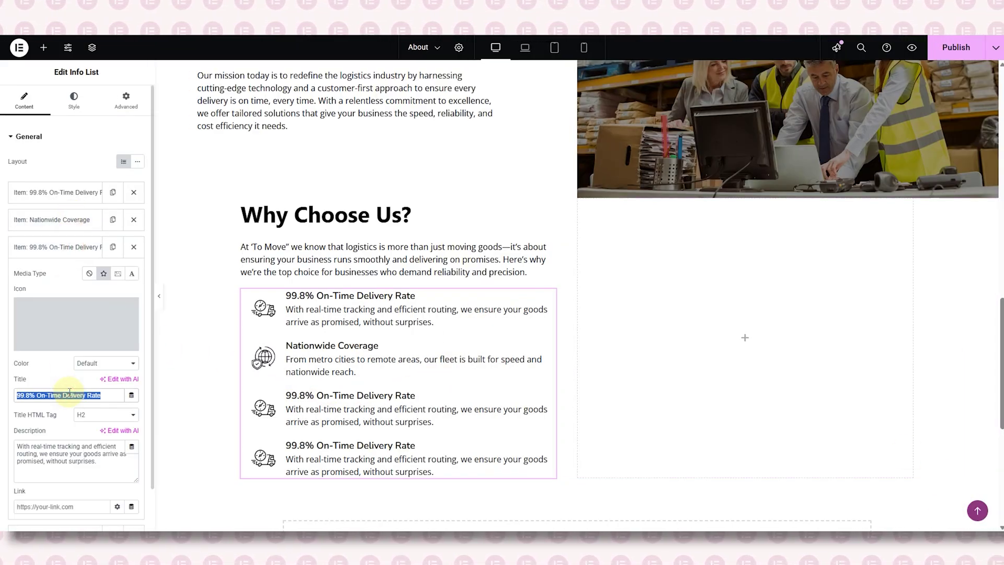
{"action": "type", "text": "Smart Logistics Technology"}
{"action": "triple_click", "coordinate": [68, 454]}
{"action": "key", "text": "BackSpace"}
{"action": "scroll", "coordinate": [75, 404], "scroll_direction": "down", "scroll_amount": 1}
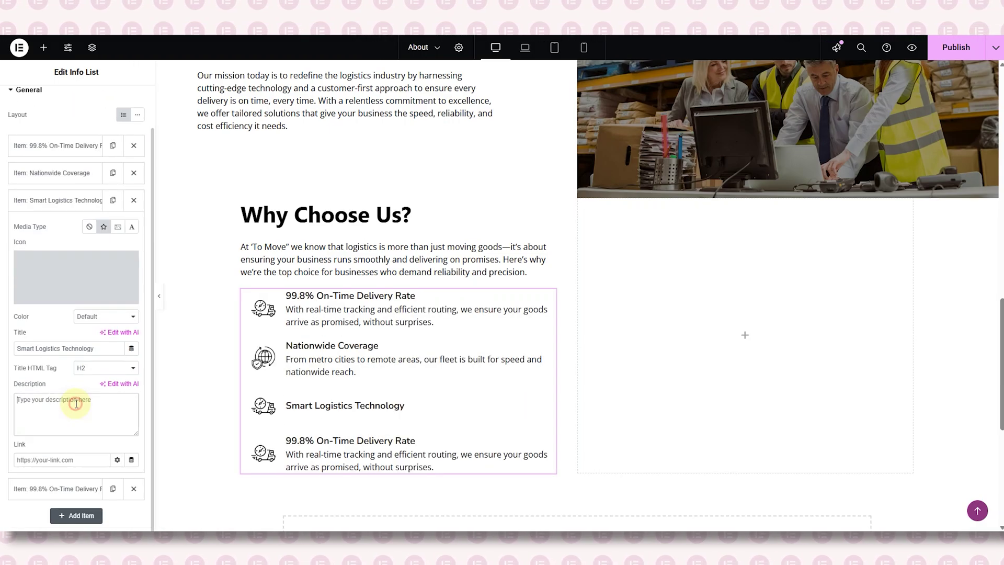
{"action": "type", "text": "Stay in control with automated updates, intuitive dashboards, and seamless API integration for a smooth experience."}
{"action": "left_click", "coordinate": [106, 294]}
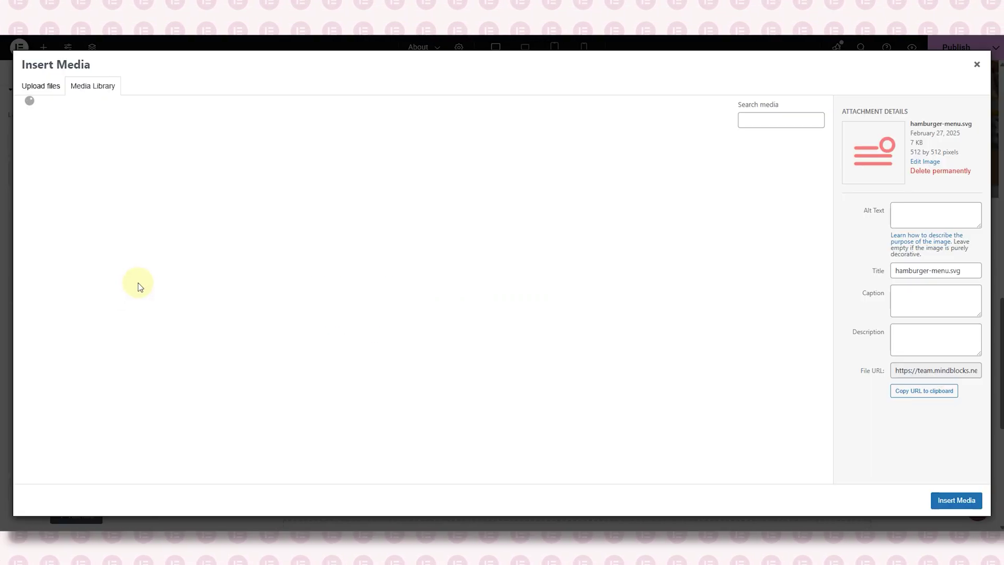
{"action": "left_click", "coordinate": [298, 167]}
{"action": "left_click", "coordinate": [957, 500]}
{"action": "left_click", "coordinate": [53, 200]}
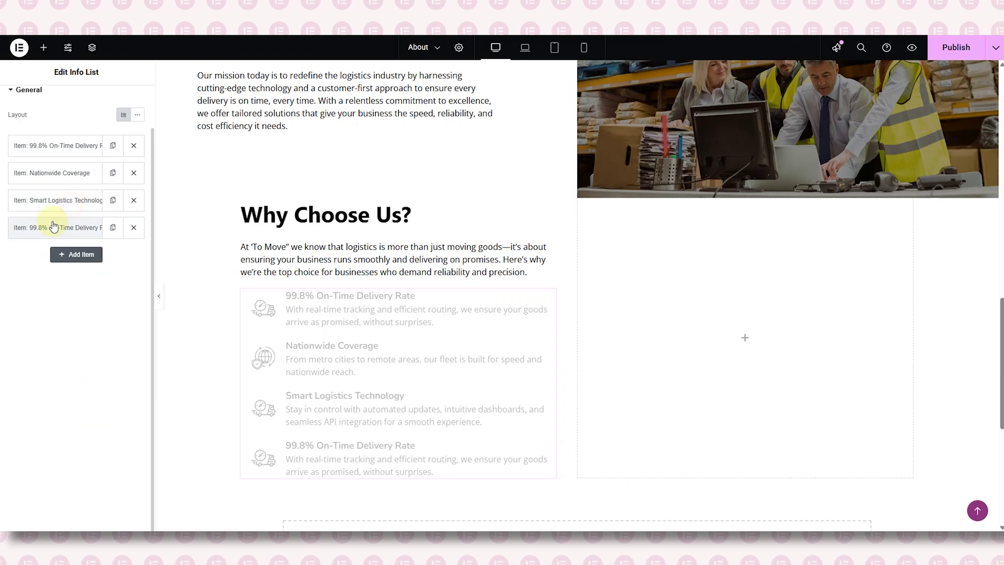
- Make the fourth item 'Dedicated Account Managers' with the person icon, then preview the page
{"action": "left_click", "coordinate": [53, 226]}
{"action": "triple_click", "coordinate": [78, 376]}
{"action": "type", "text": "Dedicated Account Managers"}
{"action": "triple_click", "coordinate": [79, 445]}
{"action": "key", "text": "BackSpace"}
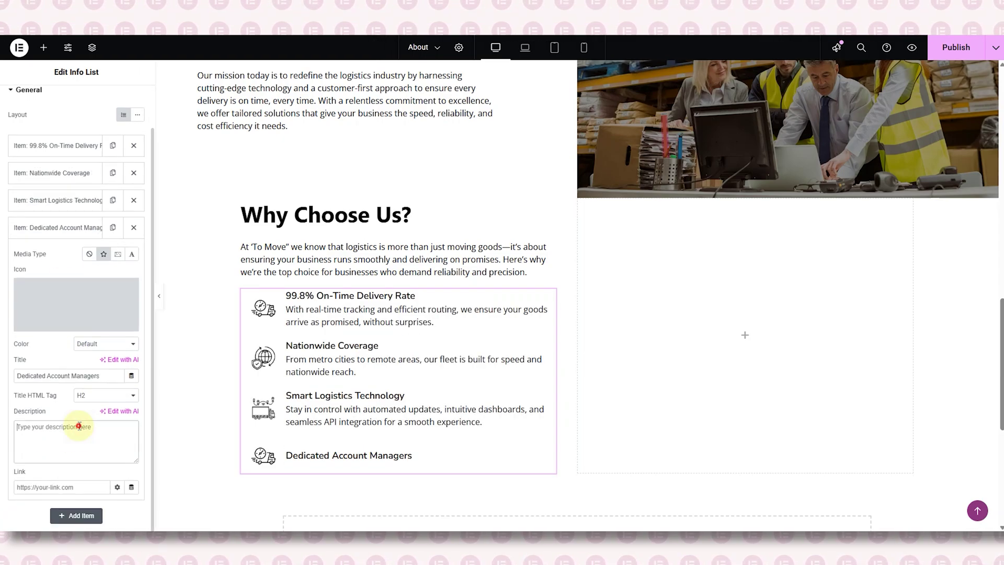
{"action": "key", "text": "ctrl+v"}
{"action": "left_click", "coordinate": [118, 323]}
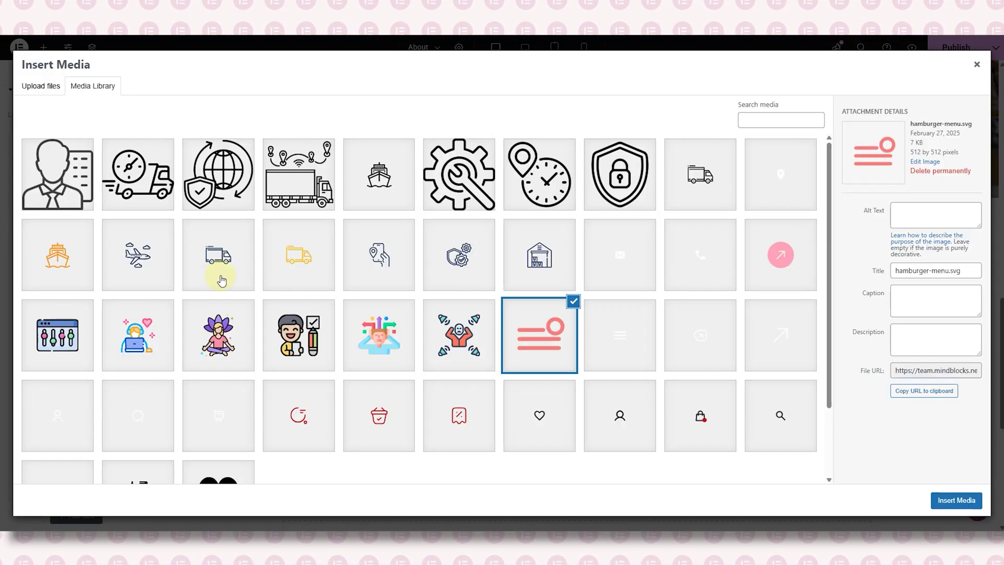
{"action": "left_click", "coordinate": [58, 175]}
{"action": "left_click", "coordinate": [957, 500]}
{"action": "left_click", "coordinate": [63, 227]}
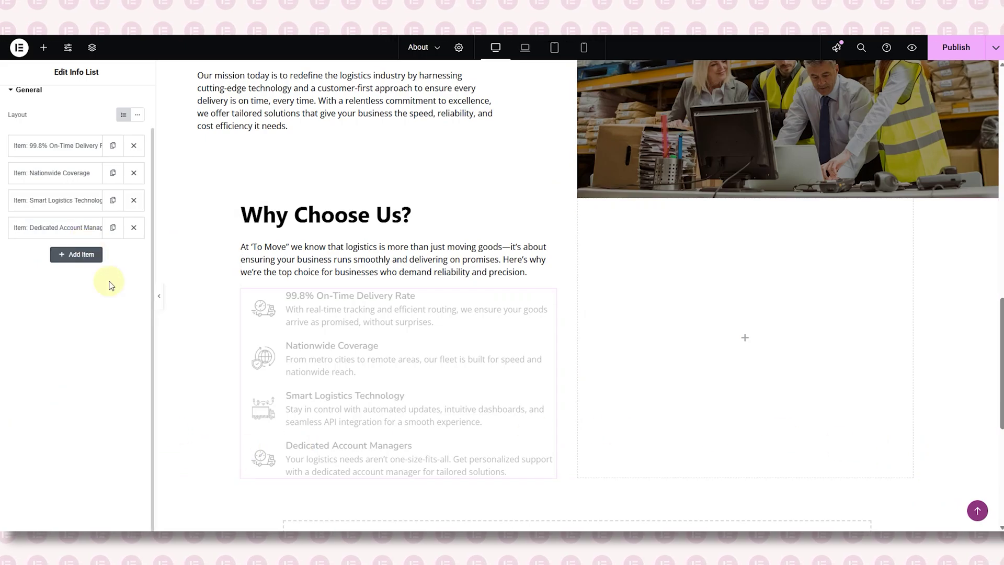
{"action": "left_click", "coordinate": [159, 296]}
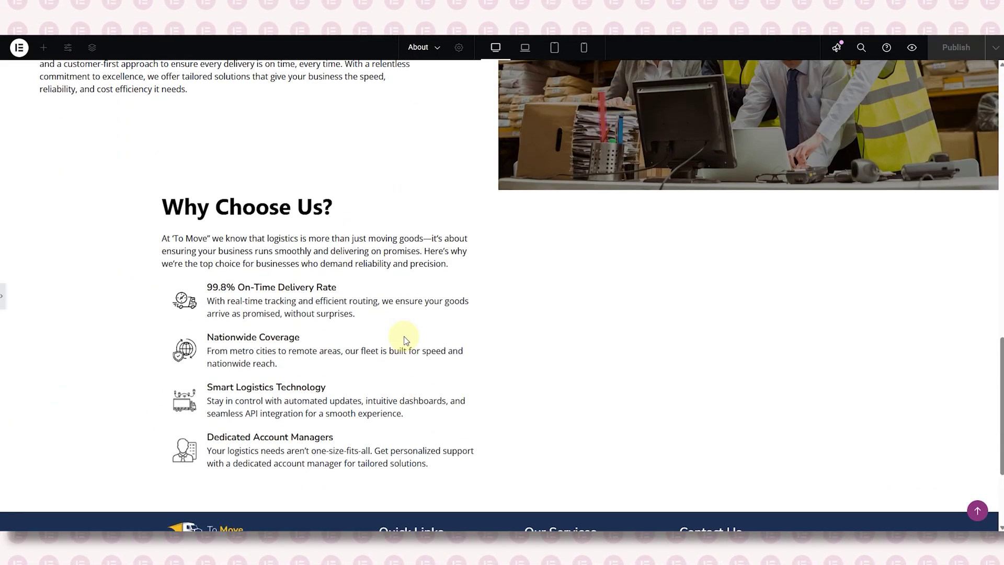
- Give the Why Choose Us info list a top margin of 40 px
{"action": "left_click", "coordinate": [3, 300]}
{"action": "left_click", "coordinate": [264, 348]}
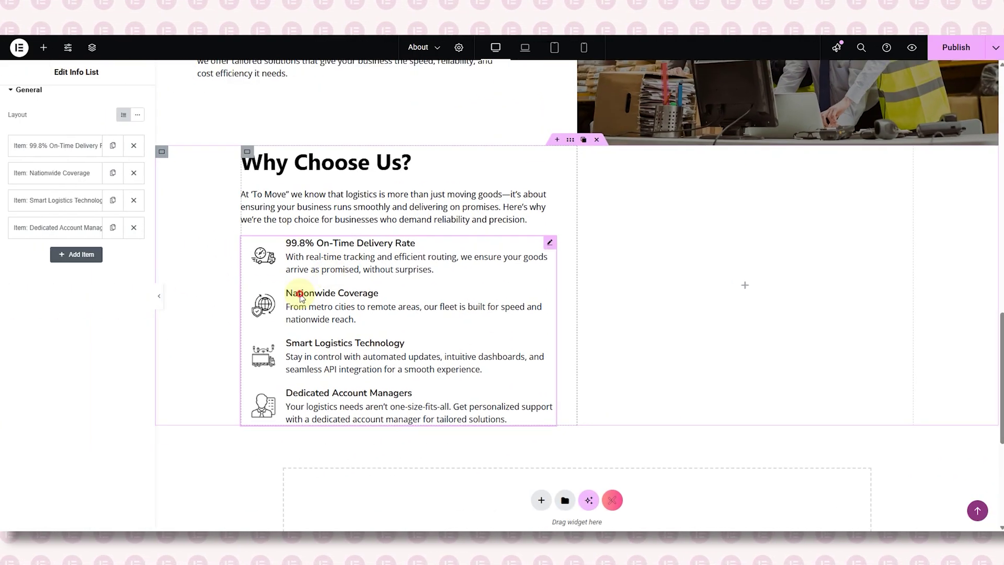
{"action": "left_click", "coordinate": [134, 102]}
{"action": "left_click", "coordinate": [137, 213]}
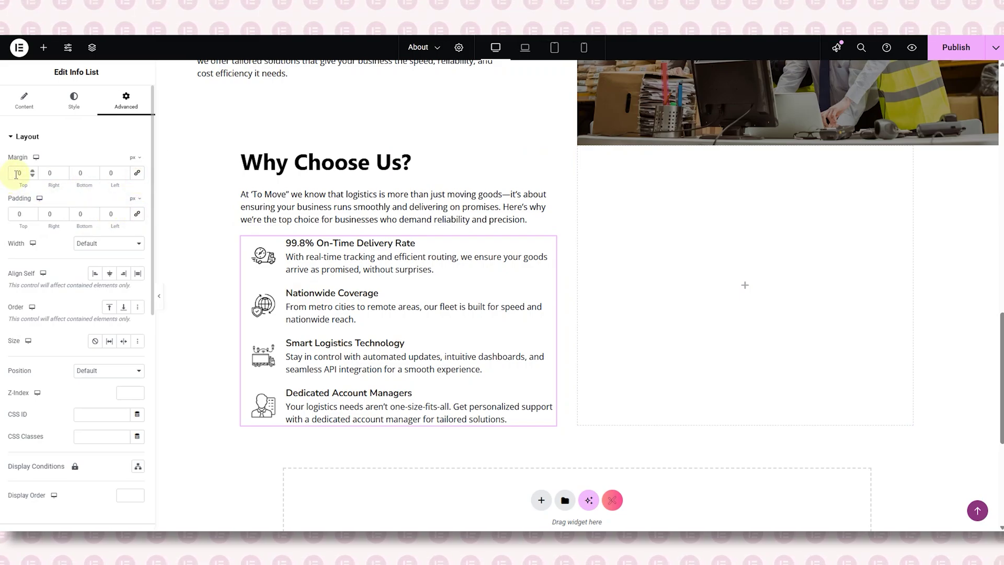
{"action": "type", "text": "4"}
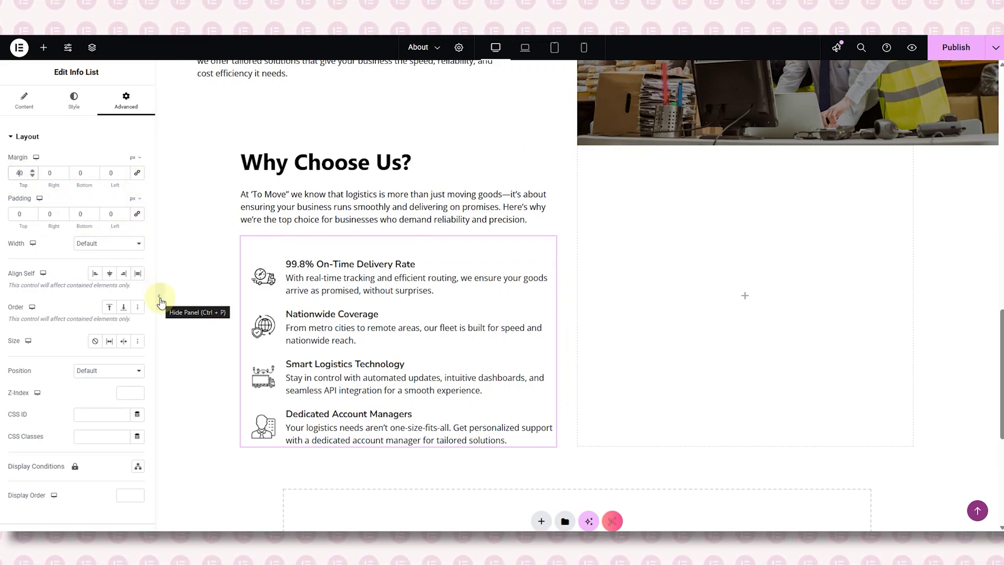
- Add an Image widget to the empty right column and open the media library
{"action": "left_click", "coordinate": [745, 296]}
{"action": "left_click_drag", "start_coordinate": [113, 264], "coordinate": [711, 257]}
{"action": "left_click", "coordinate": [73, 212]}
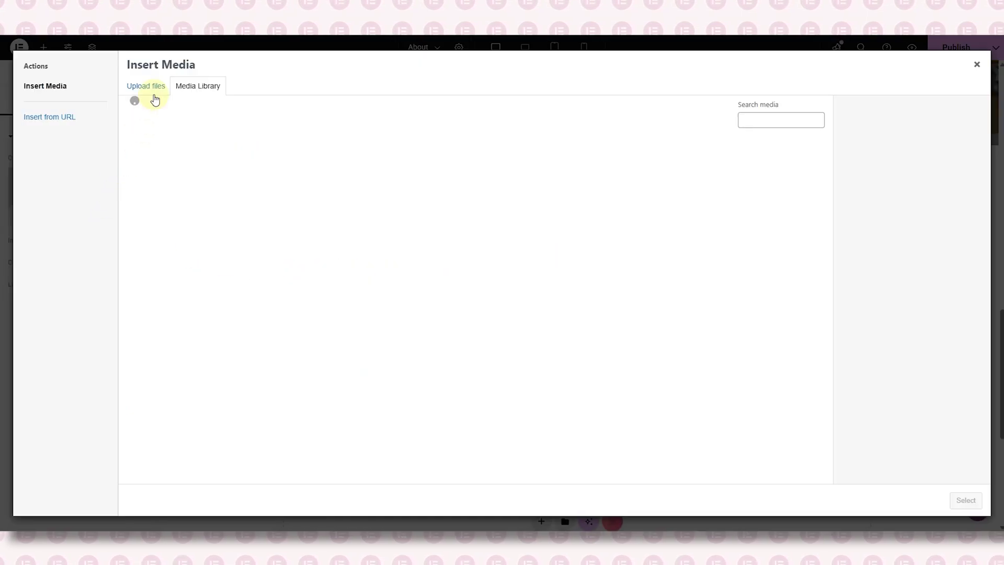
- Insert the warehouse clipboard photo and show it at full resolution
{"action": "left_click", "coordinate": [183, 165]}
{"action": "left_click", "coordinate": [966, 500]}
{"action": "left_click", "coordinate": [99, 240]}
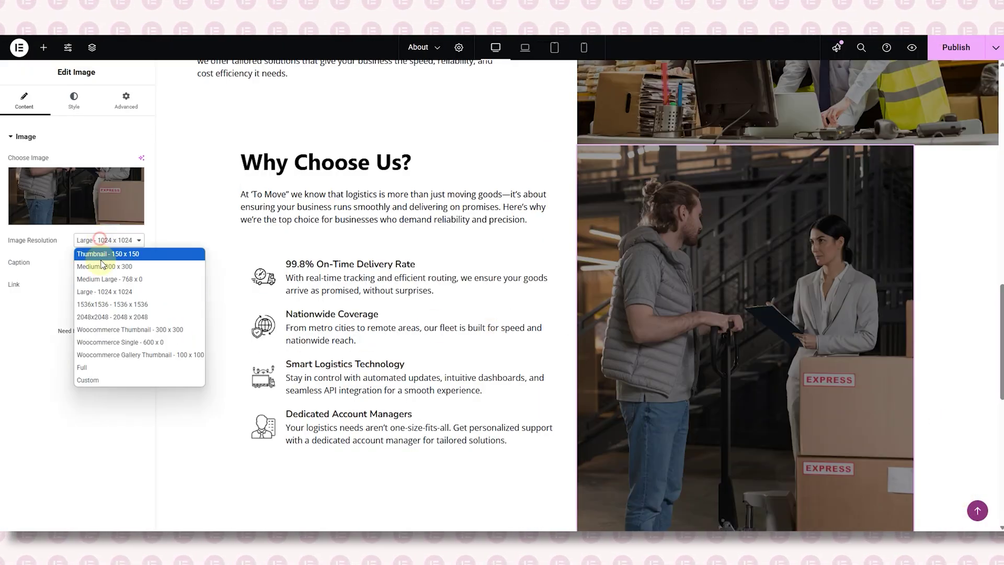
{"action": "left_click", "coordinate": [105, 367]}
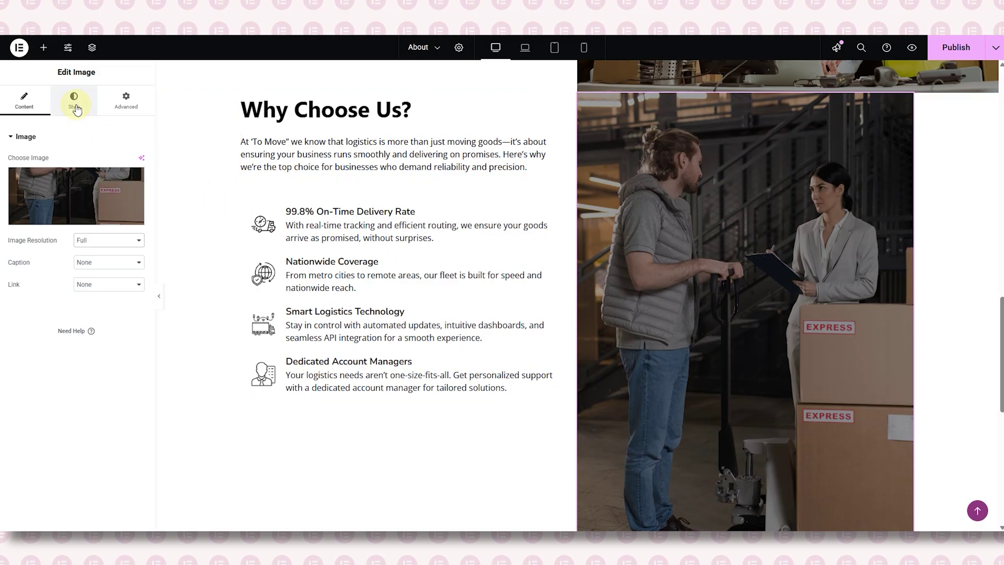
- Check the image's settings and preview the section layout
{"action": "left_click", "coordinate": [76, 108]}
{"action": "left_click", "coordinate": [126, 100]}
{"action": "scroll", "coordinate": [547, 193], "scroll_direction": "up", "scroll_amount": 1}
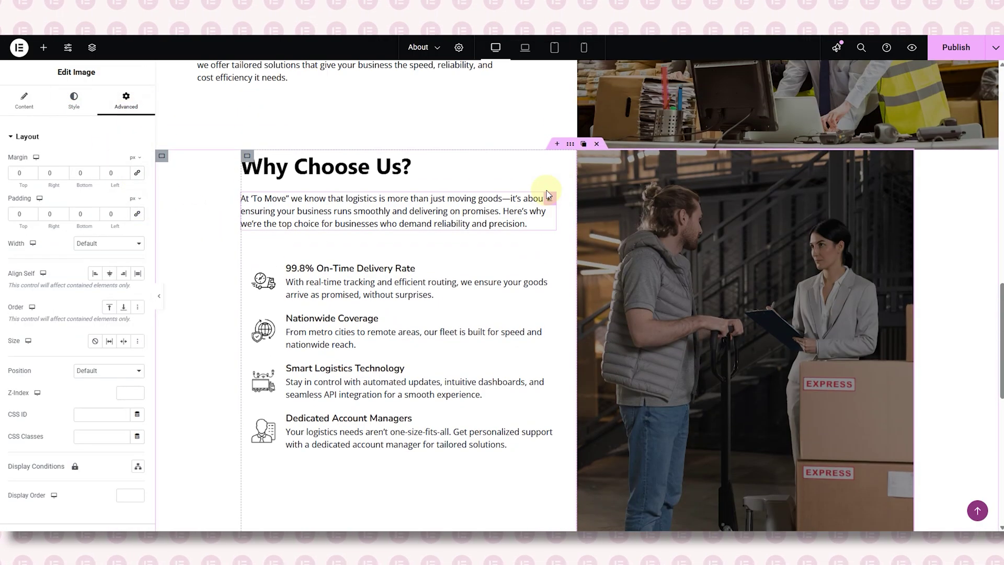
{"action": "scroll", "coordinate": [548, 195], "scroll_direction": "up", "scroll_amount": 1}
{"action": "scroll", "coordinate": [453, 282], "scroll_direction": "down", "scroll_amount": 5}
{"action": "left_click", "coordinate": [453, 282]}
{"action": "key", "text": "ctrl+p"}
{"action": "scroll", "coordinate": [460, 287], "scroll_direction": "up", "scroll_amount": 4}
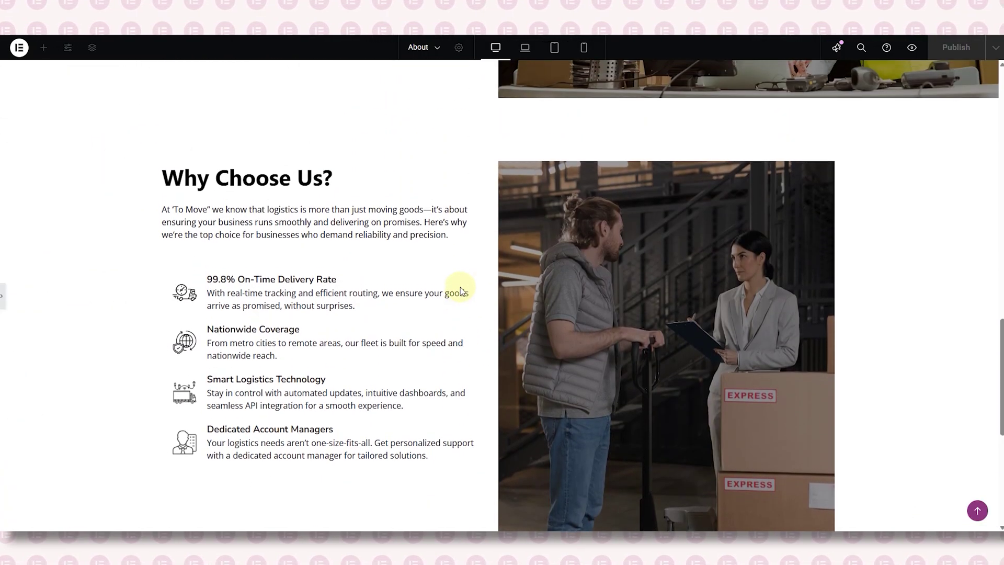
{"action": "scroll", "coordinate": [461, 291], "scroll_direction": "down", "scroll_amount": 1}
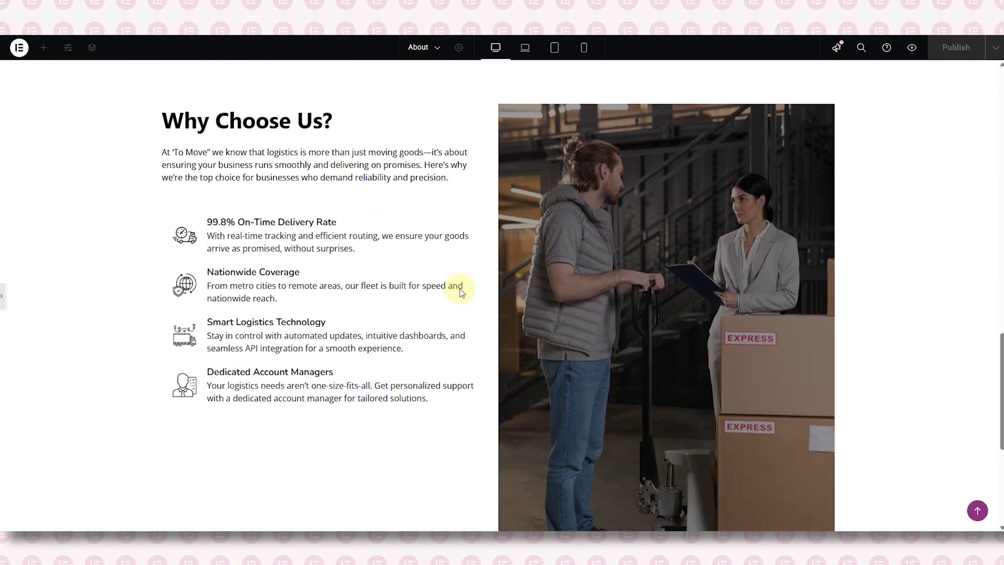
- Give the Why Choose Us text container 80 px right padding and preview the section
{"action": "left_click", "coordinate": [3, 296]}
{"action": "scroll", "coordinate": [261, 268], "scroll_direction": "up", "scroll_amount": 2}
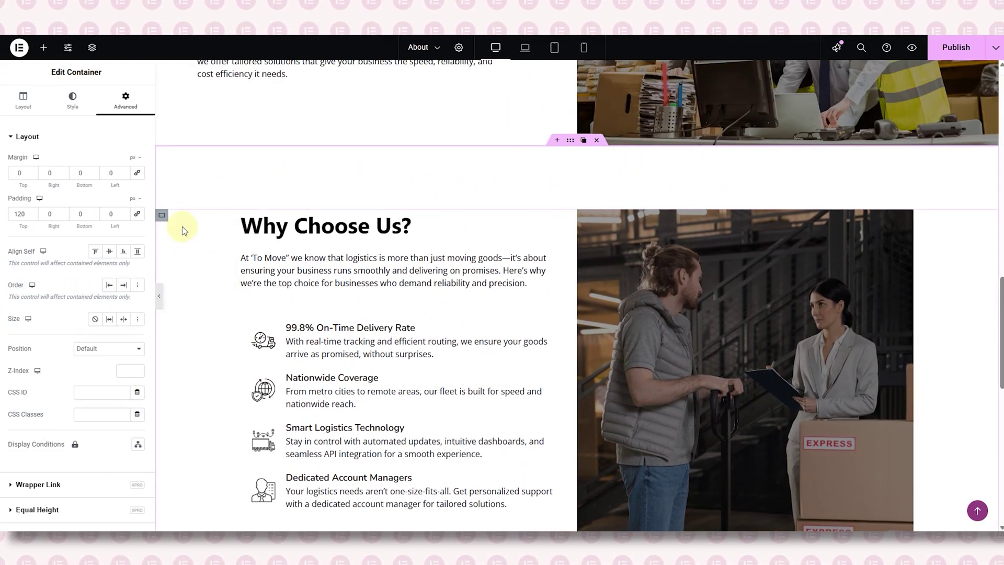
{"action": "left_click", "coordinate": [162, 216]}
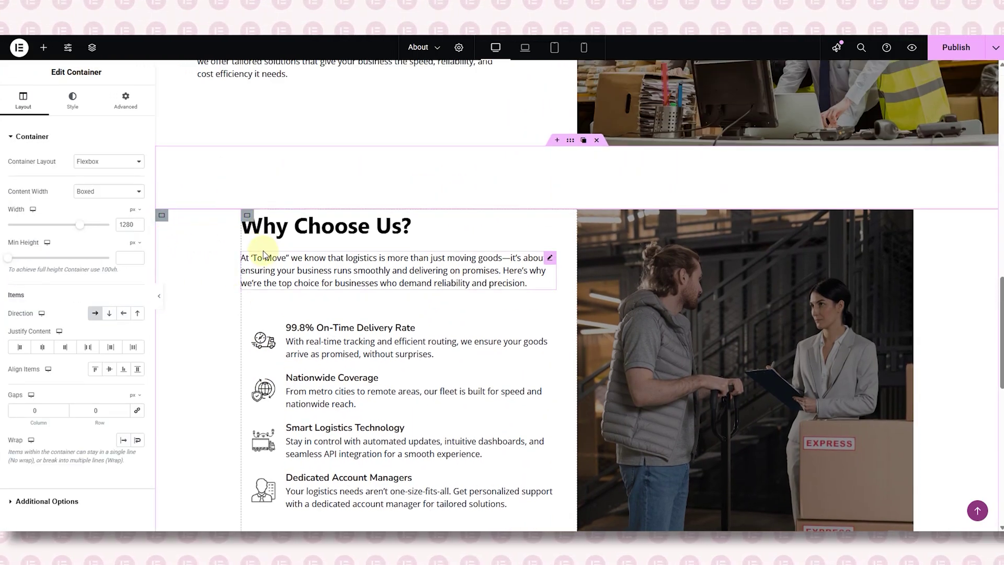
{"action": "left_click", "coordinate": [244, 217]}
{"action": "left_click", "coordinate": [800, 360]}
{"action": "scroll", "coordinate": [799, 361], "scroll_direction": "down", "scroll_amount": 3}
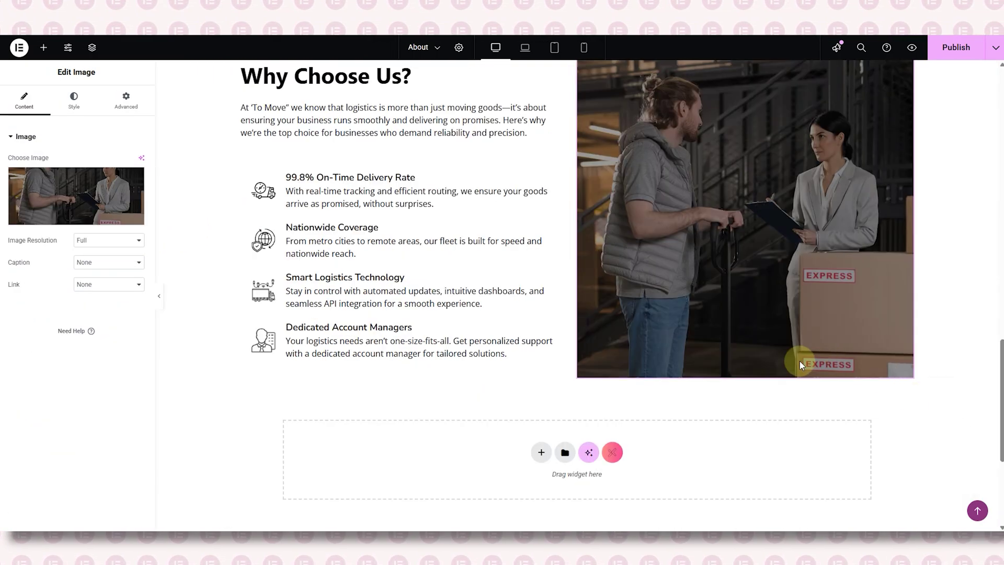
{"action": "scroll", "coordinate": [756, 385], "scroll_direction": "up", "scroll_amount": 3}
{"action": "scroll", "coordinate": [755, 380], "scroll_direction": "down", "scroll_amount": 2}
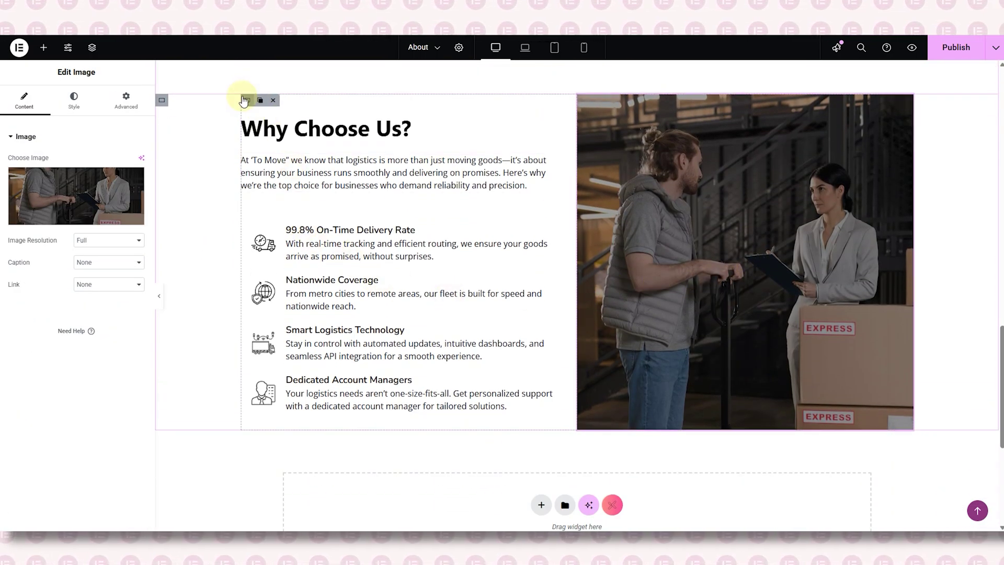
{"action": "left_click", "coordinate": [247, 100]}
{"action": "left_click", "coordinate": [125, 99]}
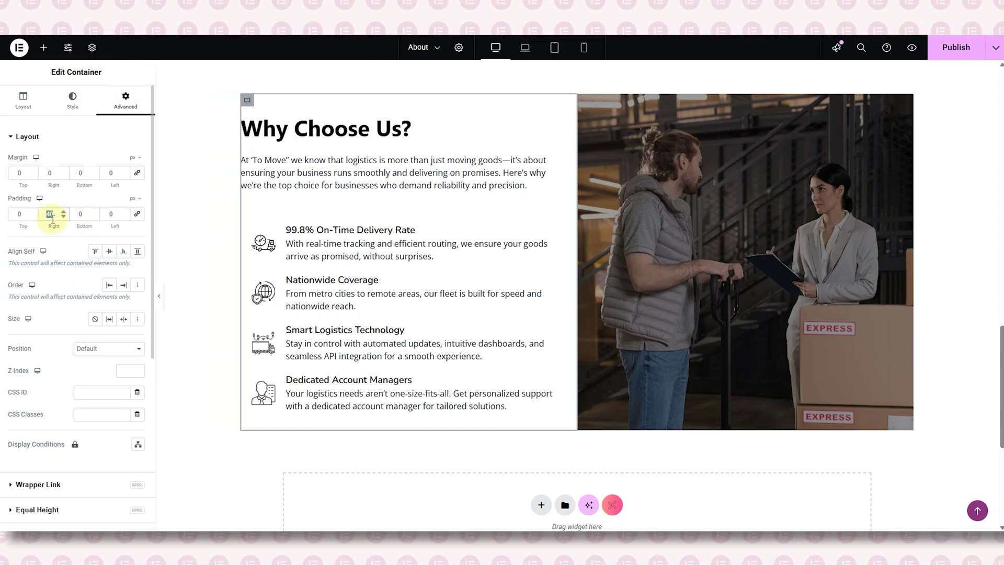
{"action": "type", "text": "80"}
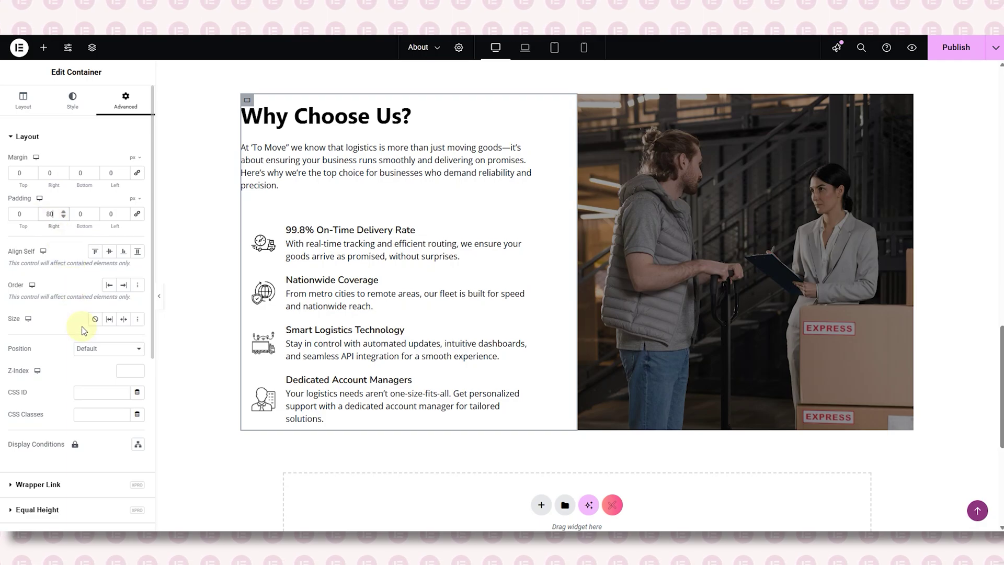
{"action": "left_click", "coordinate": [159, 297]}
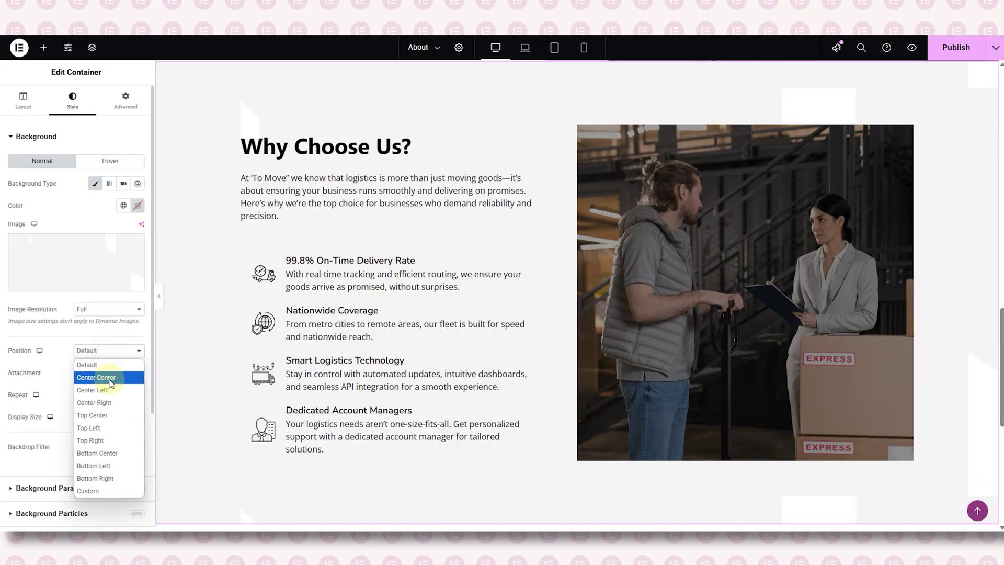
- Set the section background to Center Center, No-repeat and Cover size, then preview it
{"action": "left_click", "coordinate": [99, 379]}
{"action": "left_click", "coordinate": [99, 395]}
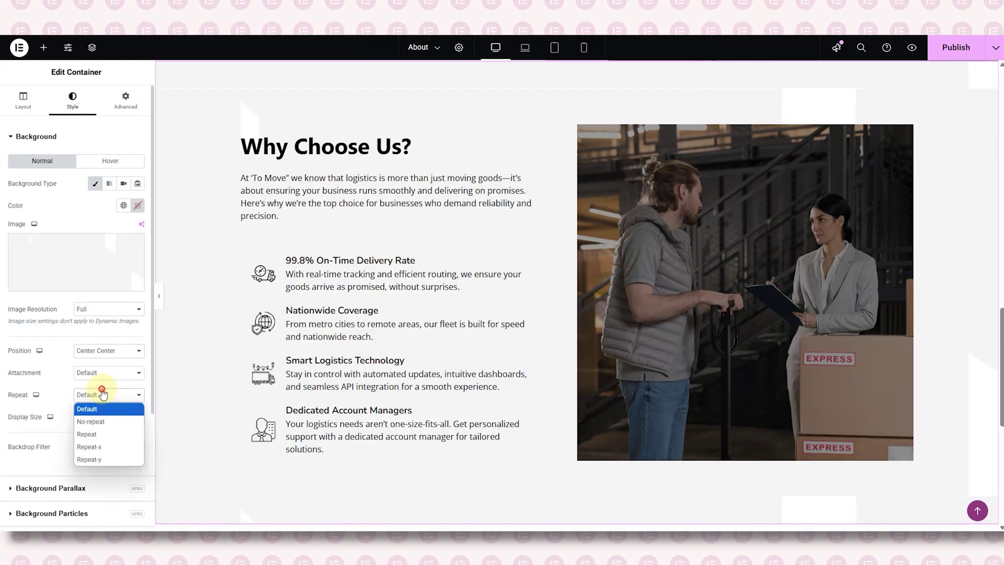
{"action": "left_click", "coordinate": [98, 417]}
{"action": "left_click", "coordinate": [98, 420]}
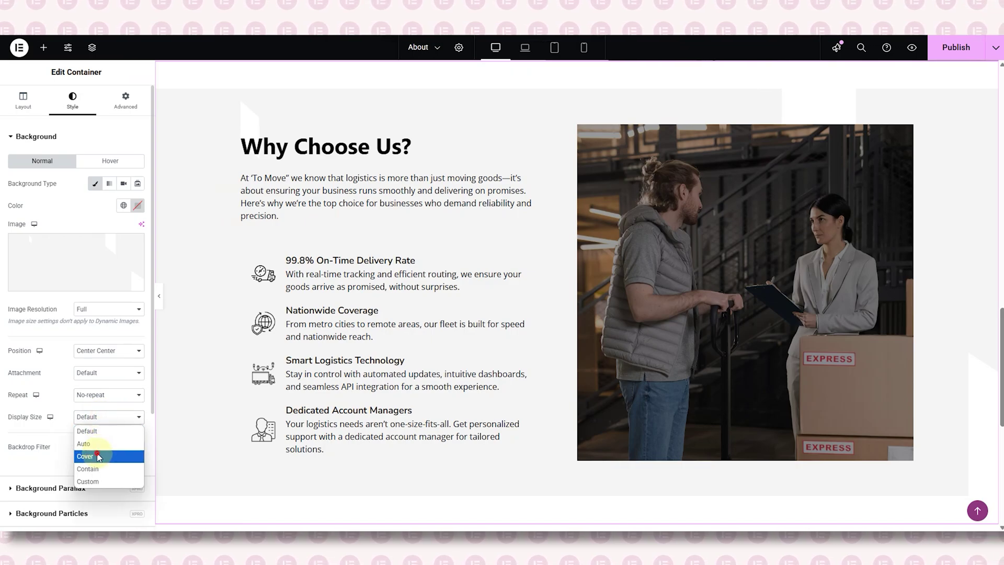
{"action": "left_click", "coordinate": [99, 457]}
{"action": "scroll", "coordinate": [616, 398], "scroll_direction": "down", "scroll_amount": 2}
{"action": "scroll", "coordinate": [618, 399], "scroll_direction": "up", "scroll_amount": 4}
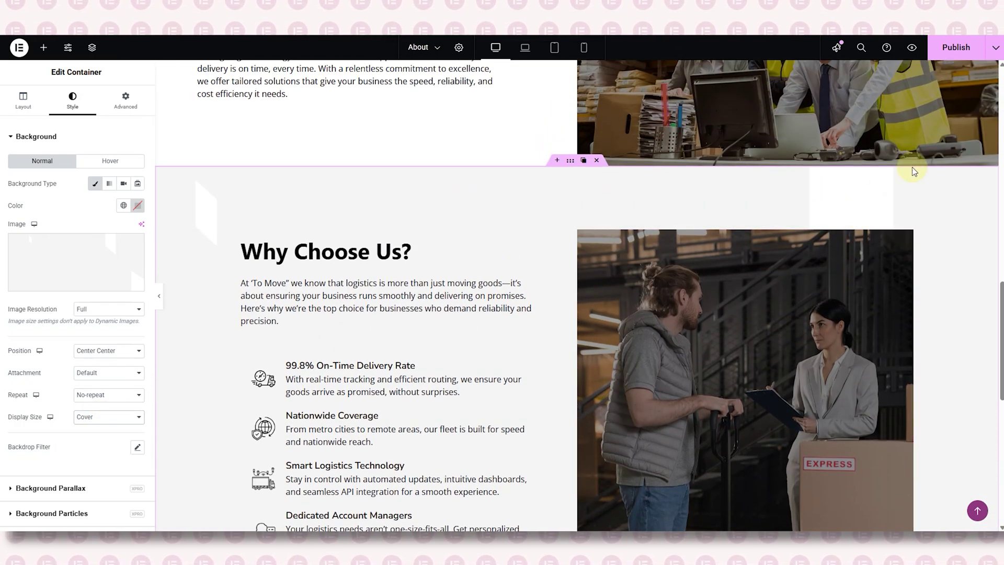
{"action": "scroll", "coordinate": [790, 175], "scroll_direction": "down", "scroll_amount": 2}
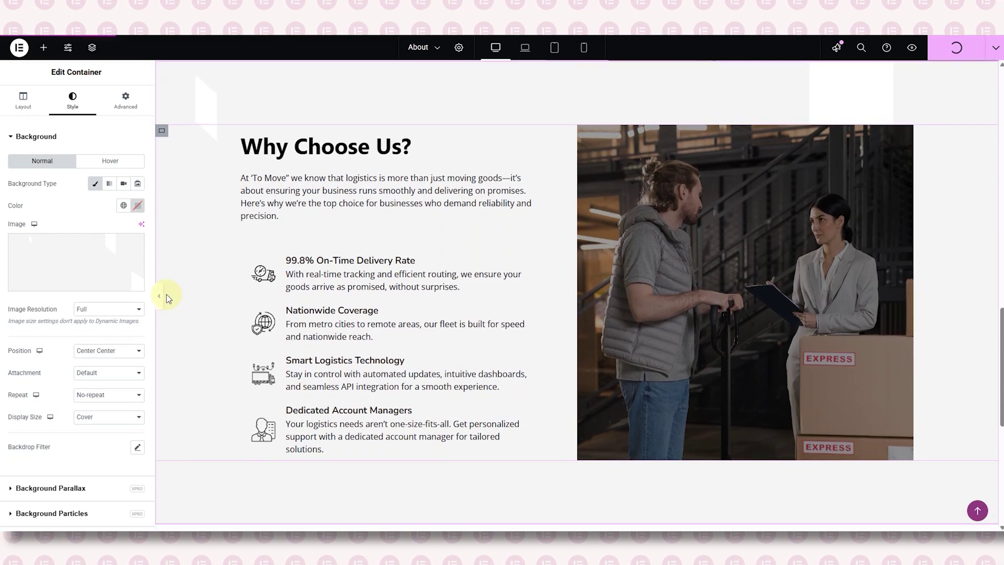
{"action": "left_click", "coordinate": [160, 296]}
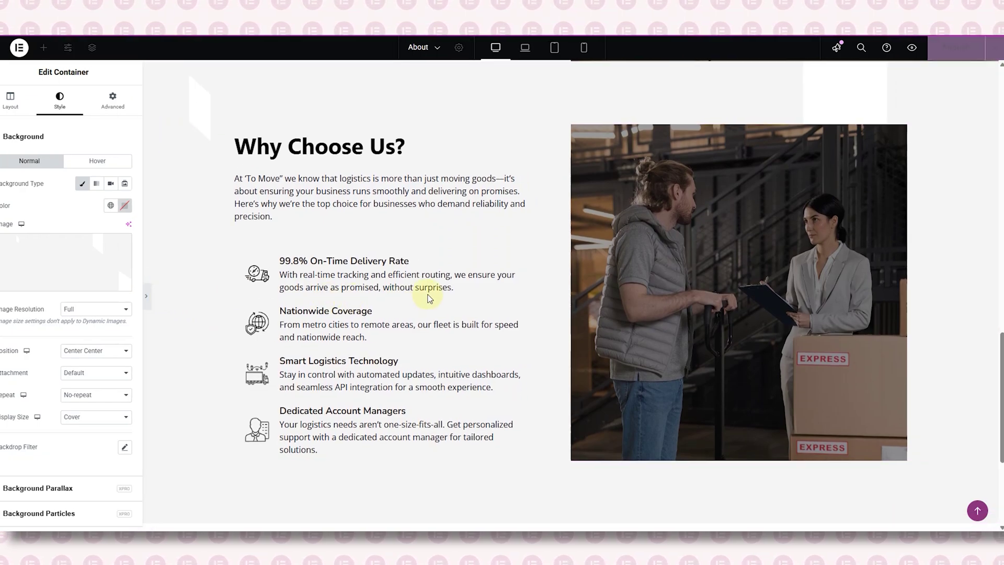
{"action": "scroll", "coordinate": [488, 328], "scroll_direction": "down", "scroll_amount": 2}
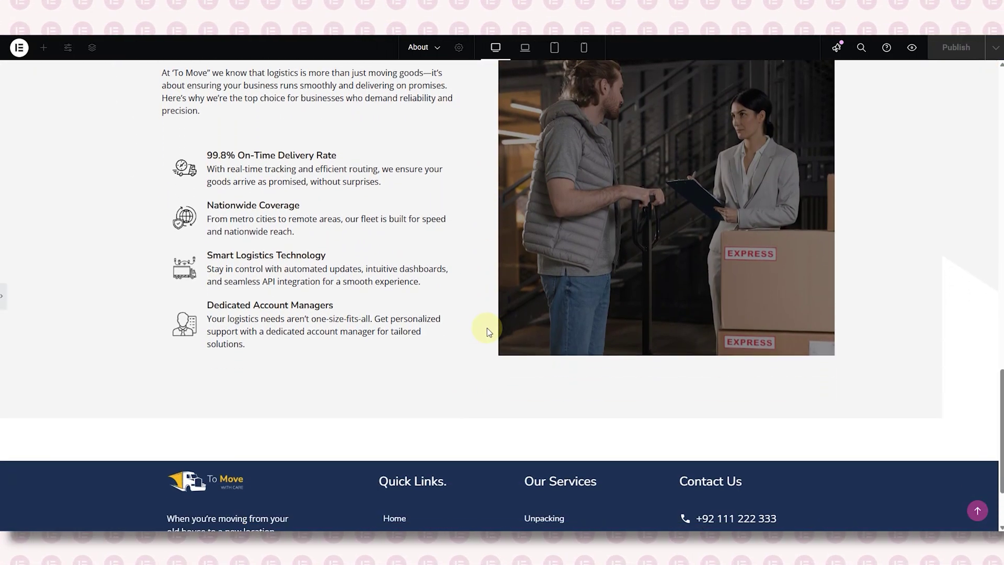
{"action": "scroll", "coordinate": [487, 328], "scroll_direction": "up", "scroll_amount": 2}
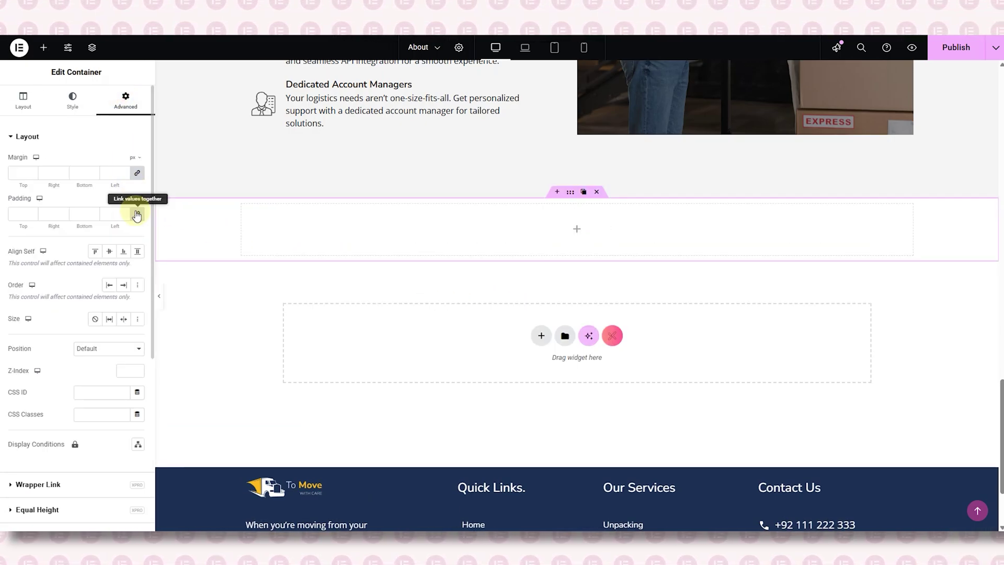
- Add a full-width inner container (width 100%, margin and padding 0) to the empty section
{"action": "left_click", "coordinate": [43, 48]}
{"action": "left_click_drag", "start_coordinate": [49, 183], "coordinate": [398, 233]}
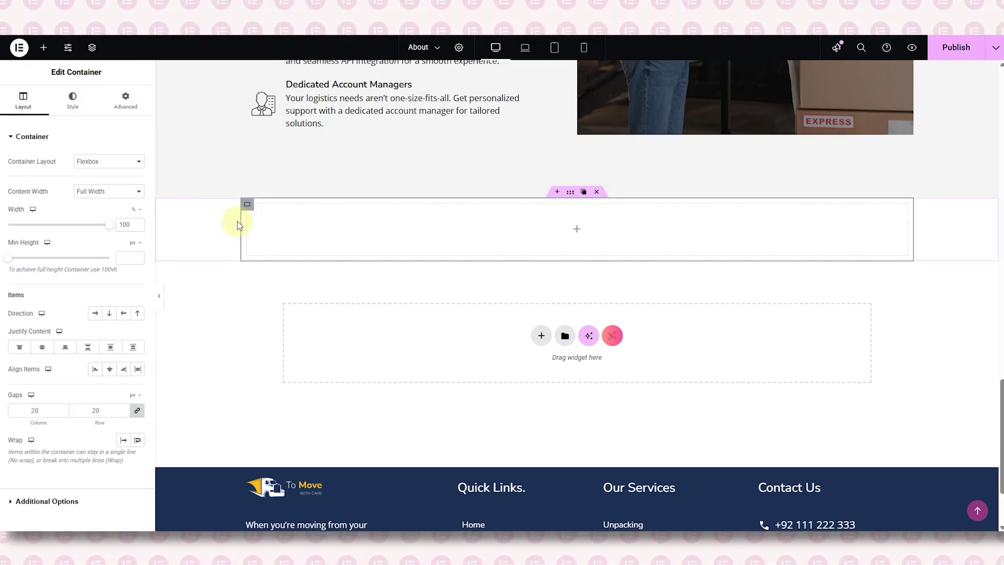
{"action": "double_click", "coordinate": [132, 225]}
{"action": "type", "text": "100"}
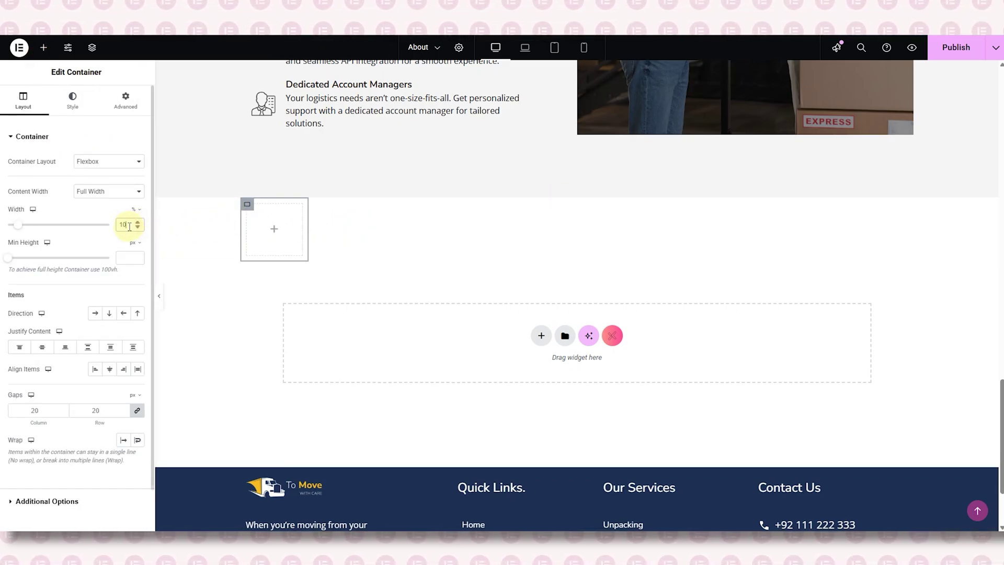
{"action": "left_click", "coordinate": [126, 99]}
{"action": "left_click", "coordinate": [138, 173]}
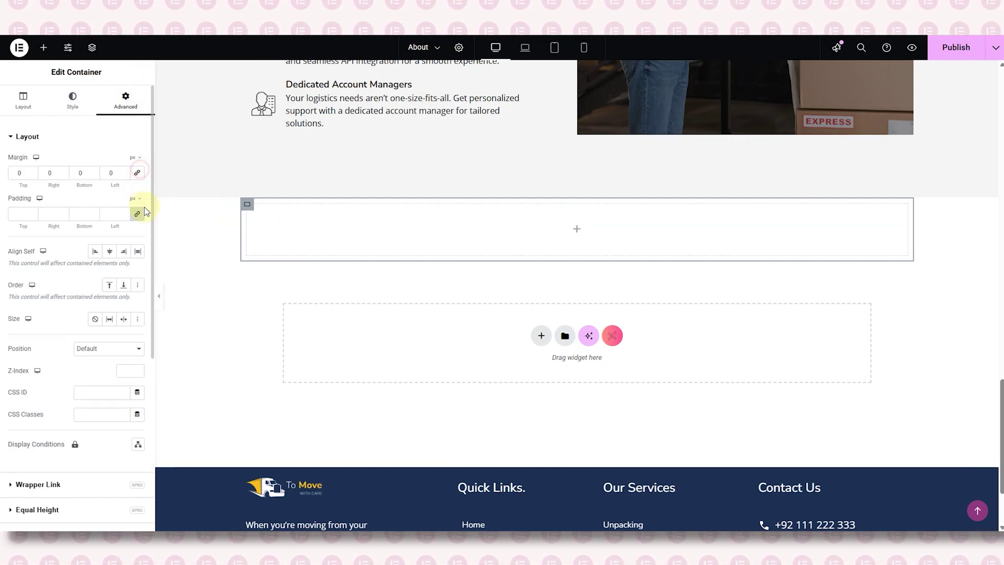
{"action": "left_click", "coordinate": [137, 214]}
- Copy the Why Choose Us heading into the new container
{"action": "scroll", "coordinate": [217, 225], "scroll_direction": "up", "scroll_amount": 4}
{"action": "scroll", "coordinate": [348, 131], "scroll_direction": "up", "scroll_amount": 3}
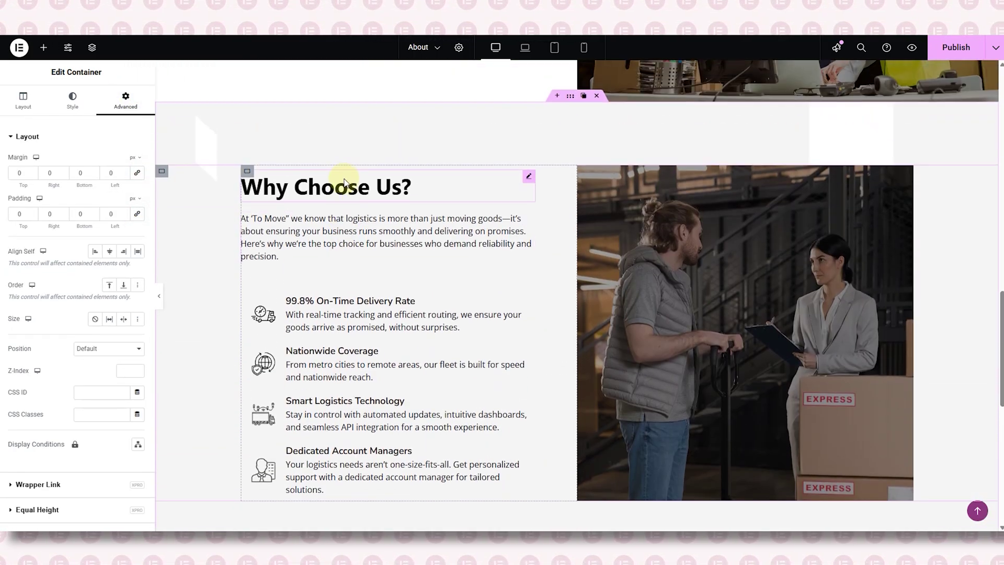
{"action": "right_click", "coordinate": [342, 186]}
{"action": "left_click", "coordinate": [364, 233]}
{"action": "scroll", "coordinate": [364, 233], "scroll_direction": "down", "scroll_amount": 8}
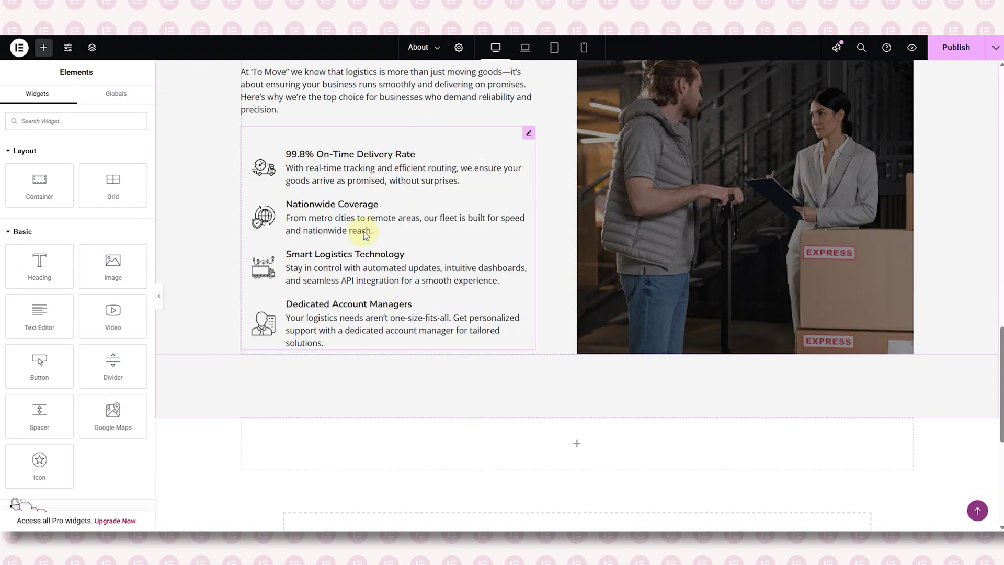
{"action": "right_click", "coordinate": [423, 174]}
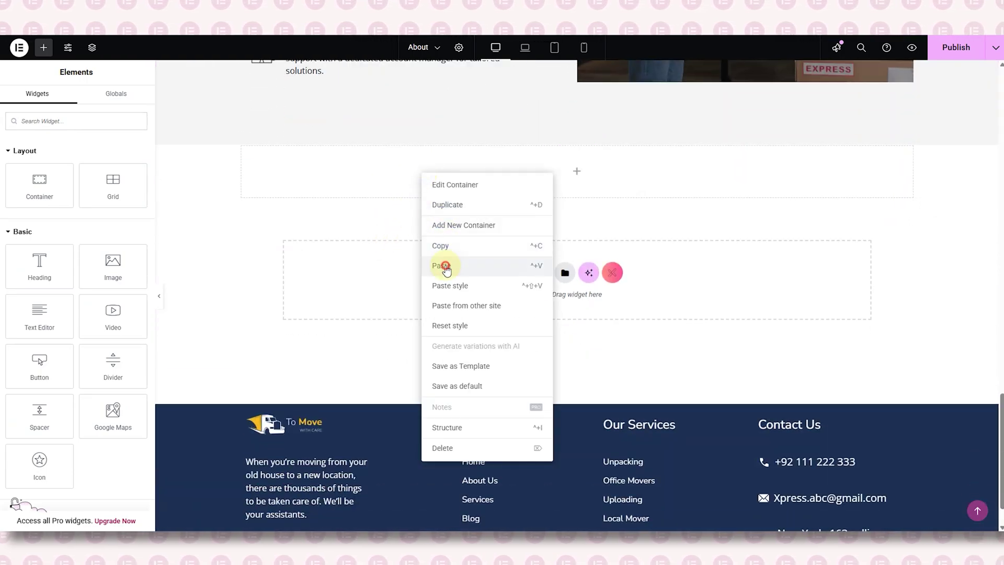
{"action": "left_click", "coordinate": [441, 265]}
- Paste the intro paragraph below the copied heading and clear the heading's old title
{"action": "scroll", "coordinate": [366, 209], "scroll_direction": "up", "scroll_amount": 5}
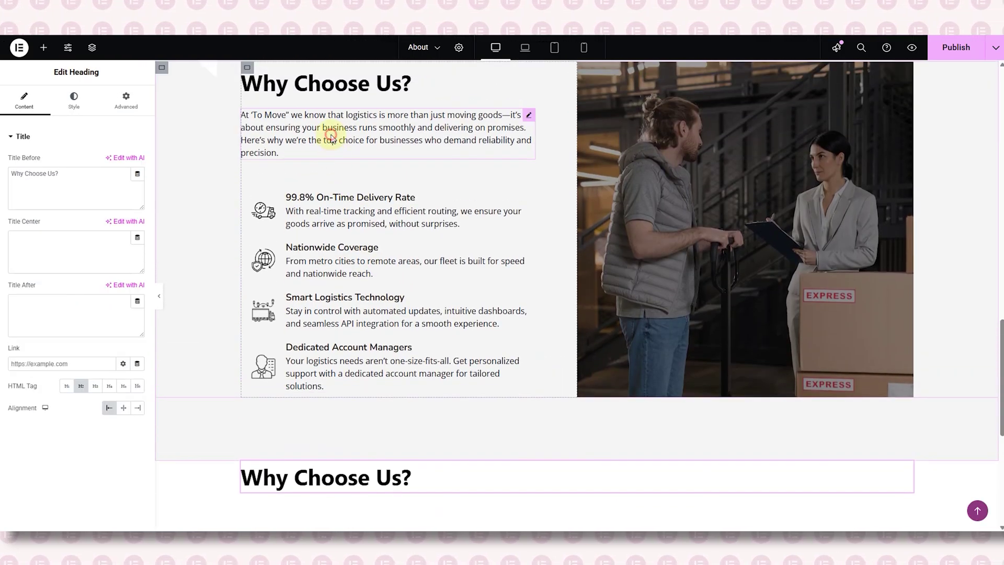
{"action": "right_click", "coordinate": [331, 137]}
{"action": "left_click", "coordinate": [352, 179]}
{"action": "scroll", "coordinate": [369, 212], "scroll_direction": "down", "scroll_amount": 5}
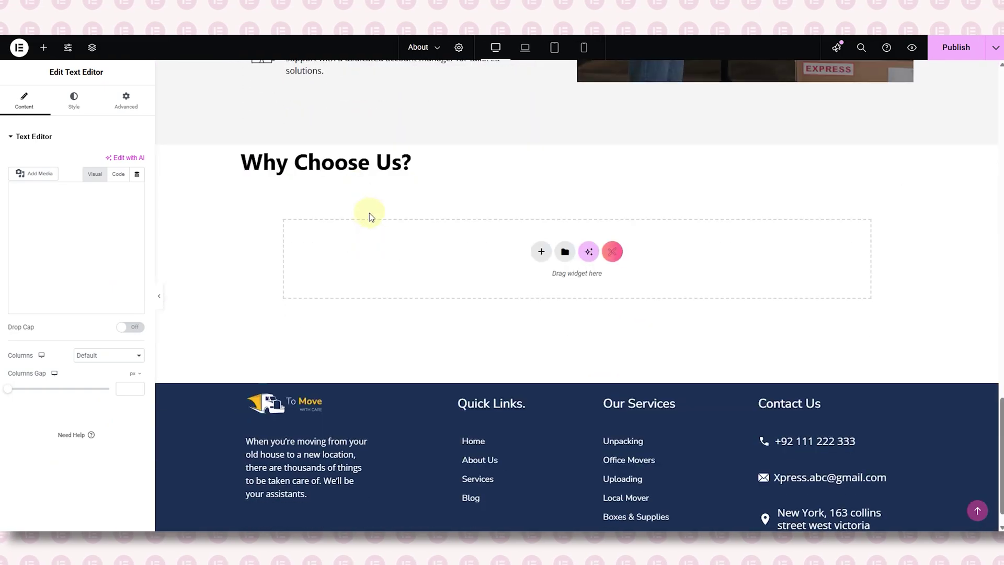
{"action": "right_click", "coordinate": [383, 172]}
{"action": "left_click", "coordinate": [401, 235]}
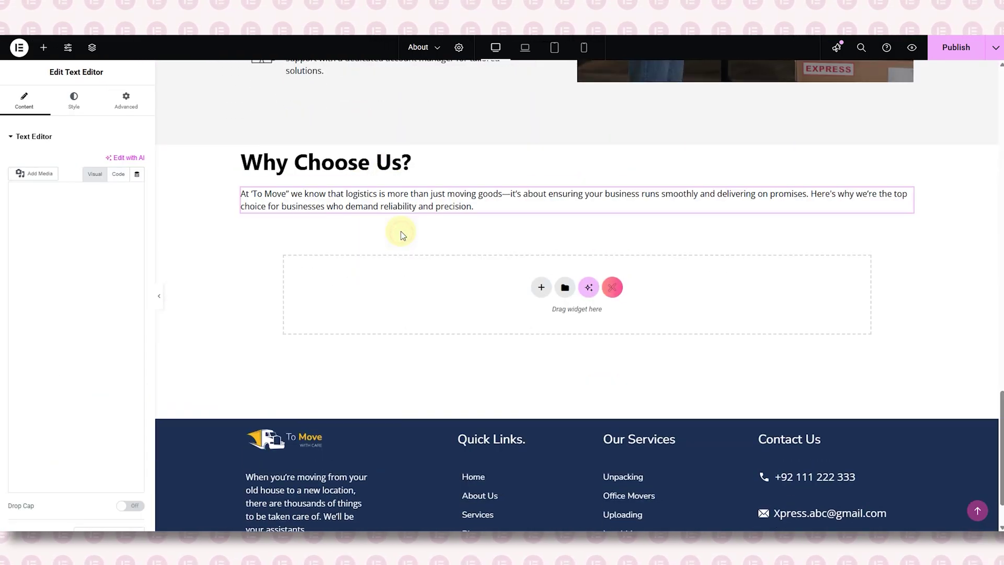
{"action": "left_click", "coordinate": [369, 171]}
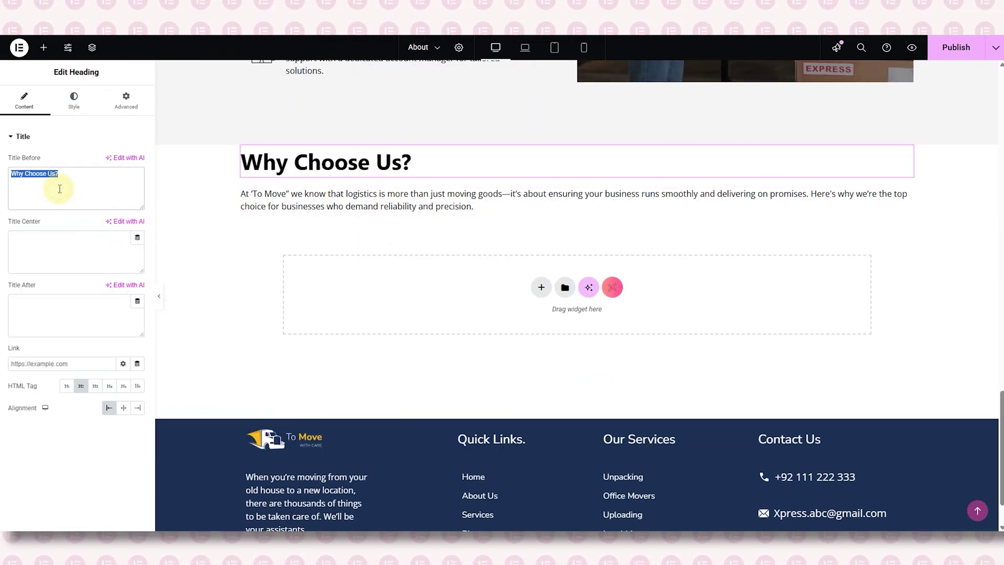
{"action": "key", "text": "BackSpace"}
- Retitle the heading 'Delivering Success, Project by Project', centre it, and paste in the new paragraph text
{"action": "key", "text": "ctrl+v"}
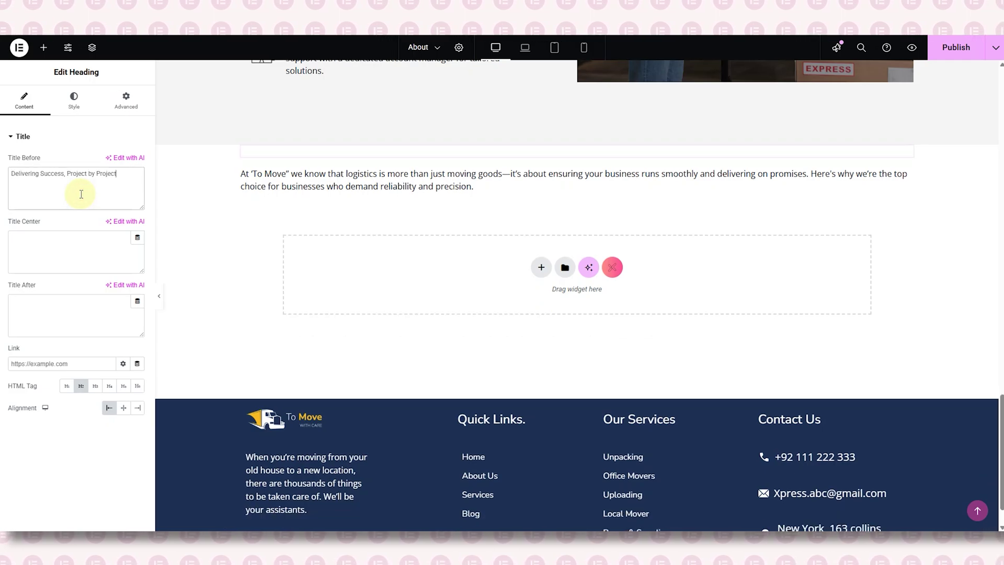
{"action": "left_click", "coordinate": [124, 408]}
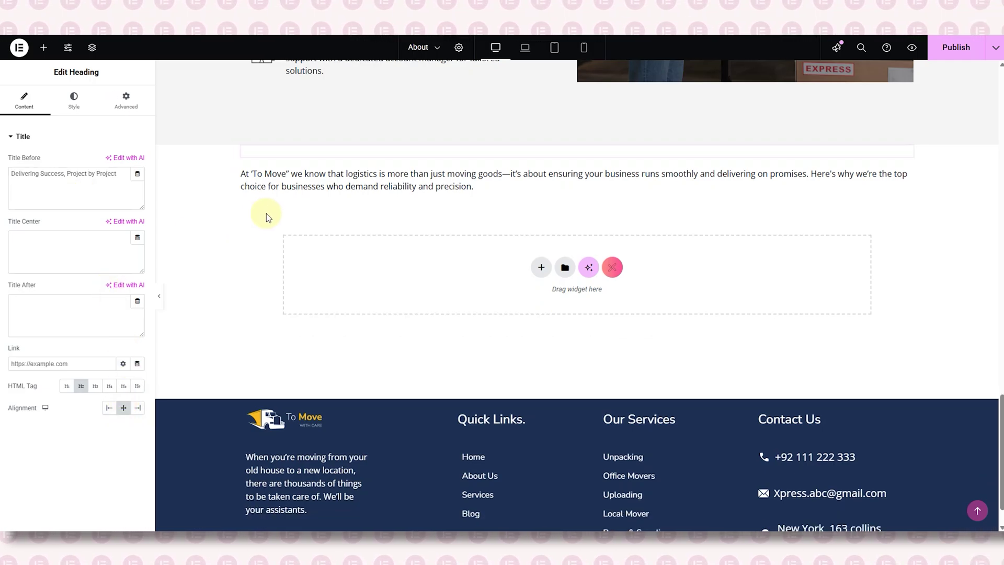
{"action": "left_click", "coordinate": [335, 197]}
{"action": "triple_click", "coordinate": [86, 255]}
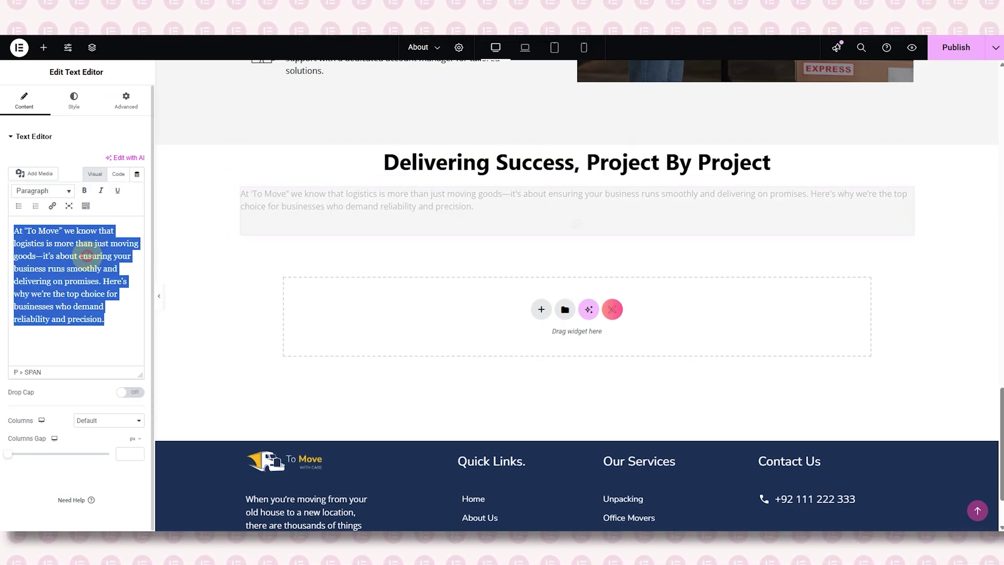
{"action": "key", "text": "BackSpace"}
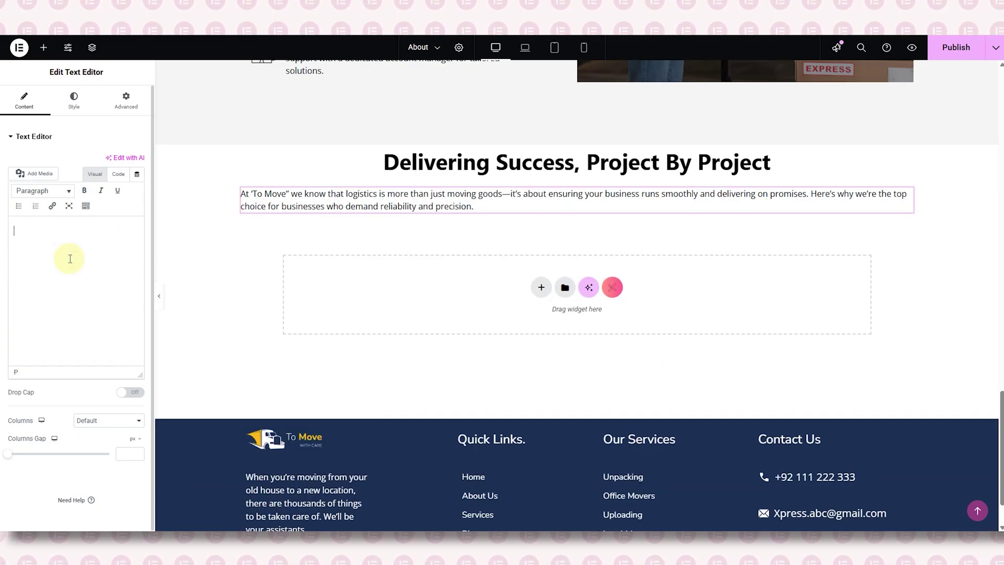
{"action": "key", "text": "ctrl+v"}
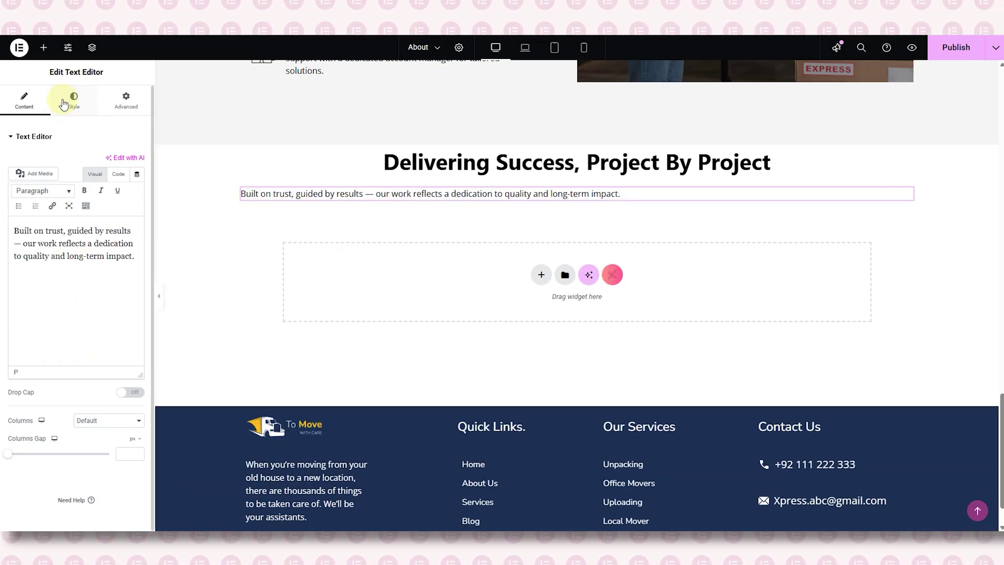
- Centre the 'Built on trust, guided by results' paragraph and add an empty container below it
{"action": "left_click", "coordinate": [73, 98]}
{"action": "left_click", "coordinate": [111, 163]}
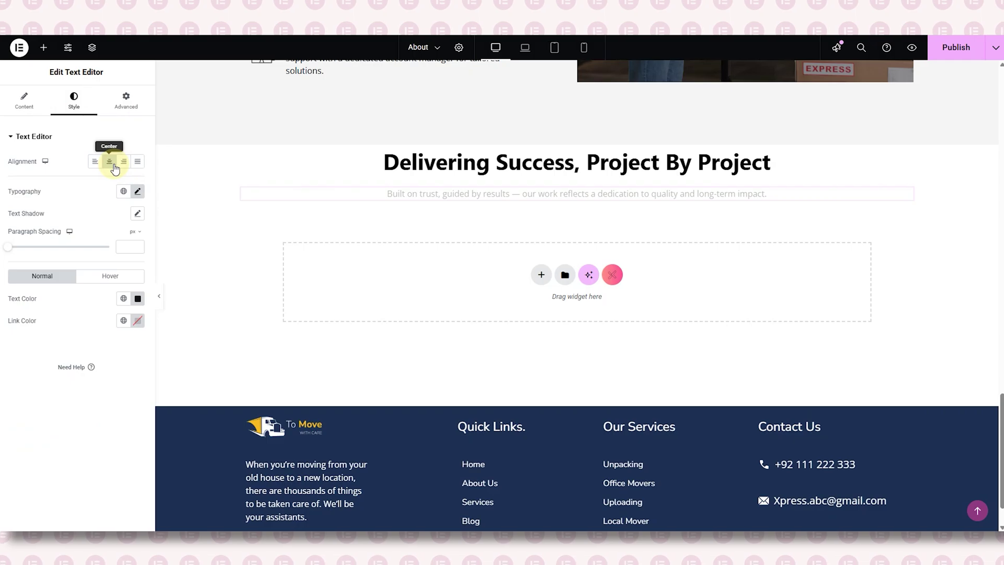
{"action": "left_click", "coordinate": [44, 48]}
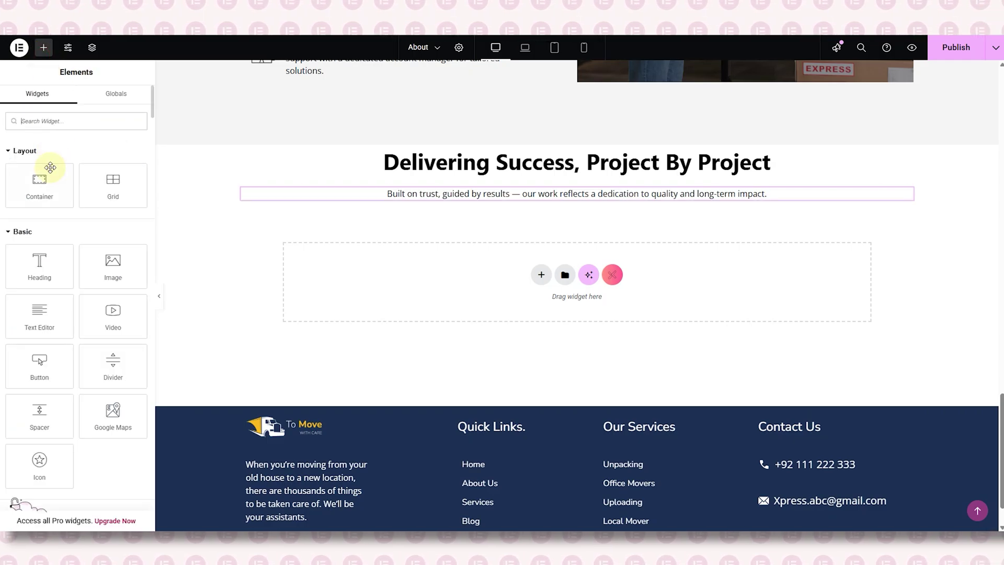
{"action": "left_click_drag", "start_coordinate": [61, 177], "coordinate": [340, 189]}
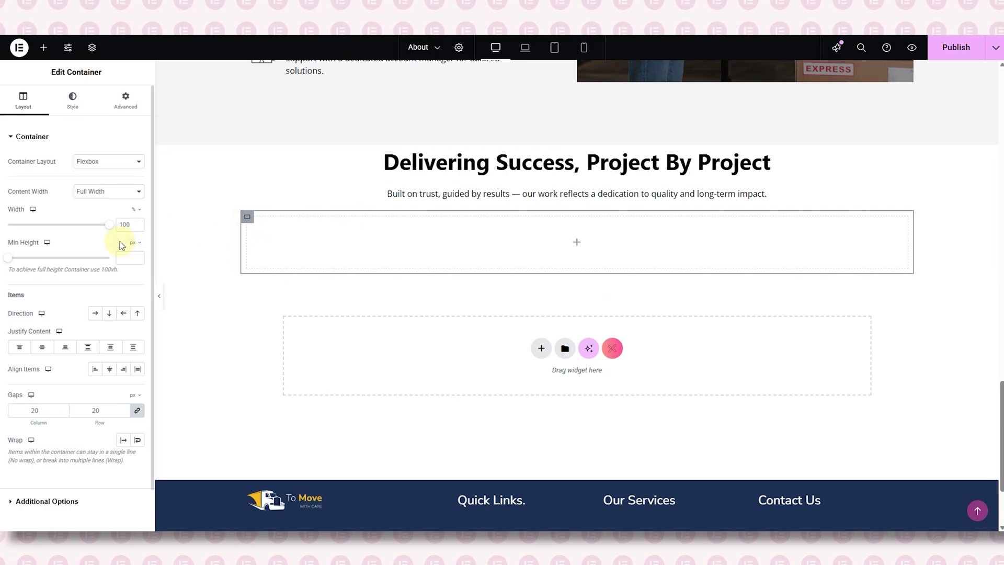
- Make the new container 100% wide with no padding, and nest a 20%-wide unpadded inner container
{"action": "type", "text": "100"}
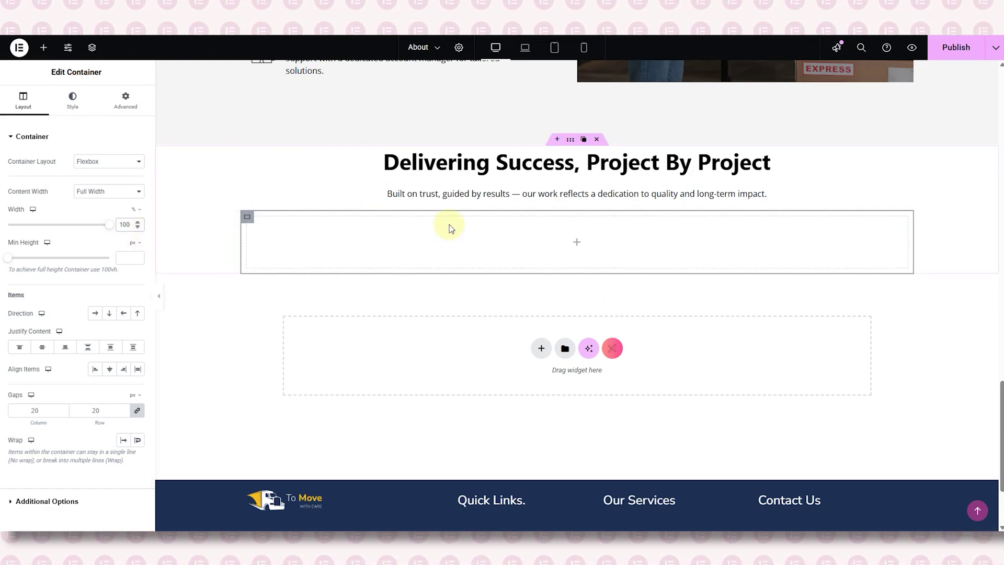
{"action": "left_click", "coordinate": [126, 100]}
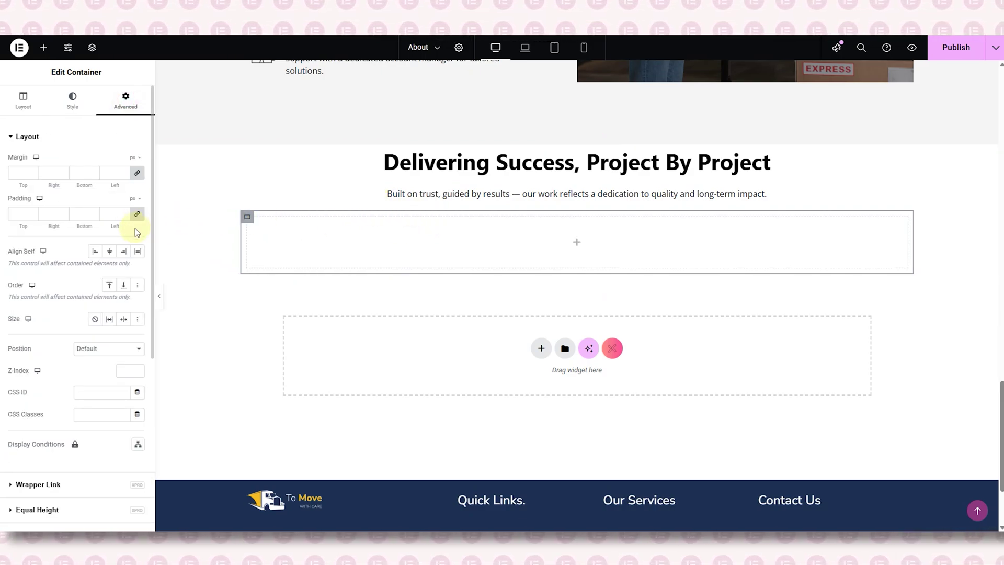
{"action": "left_click", "coordinate": [137, 214]}
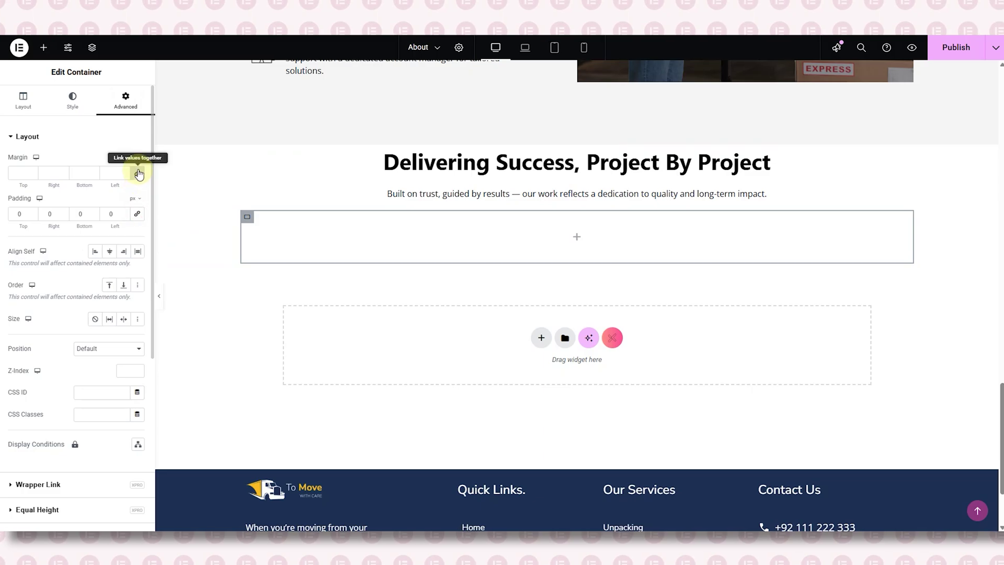
{"action": "left_click", "coordinate": [43, 48]}
{"action": "left_click_drag", "start_coordinate": [40, 180], "coordinate": [294, 238]}
{"action": "left_click", "coordinate": [129, 230]}
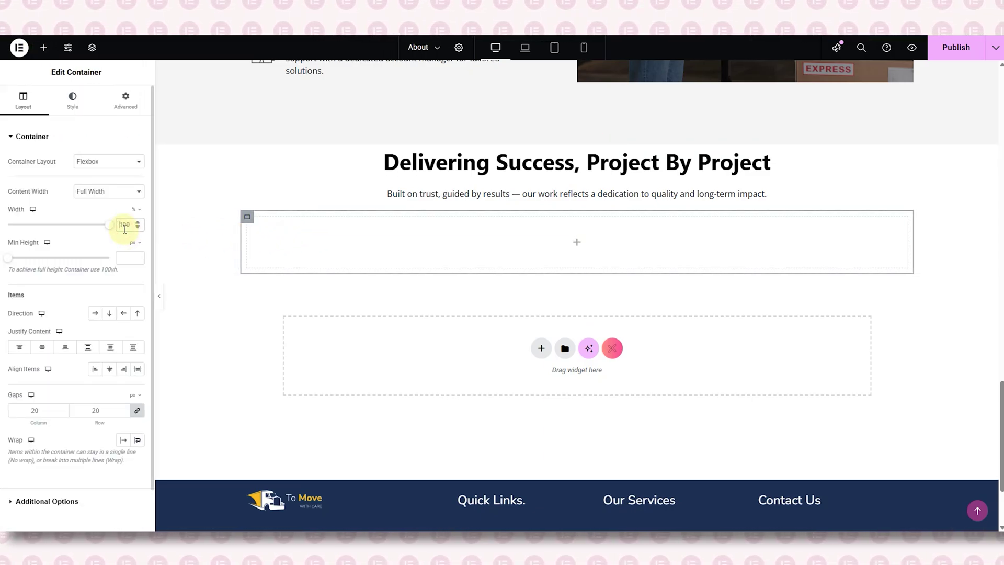
{"action": "type", "text": "20"}
{"action": "left_click", "coordinate": [126, 101]}
{"action": "left_click", "coordinate": [137, 214]}
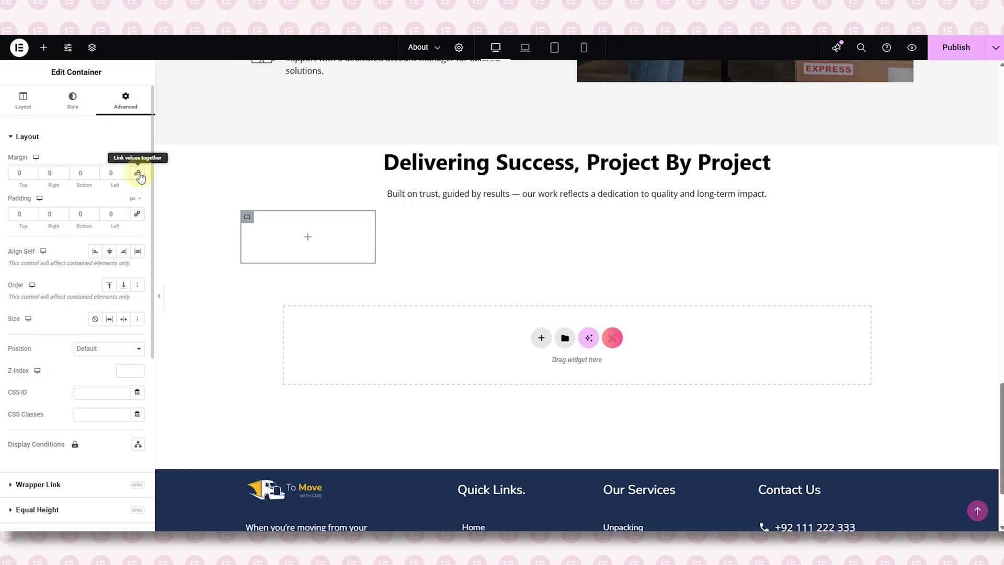
- Place a centred Counter titled Projects Delivered in the inner container
{"action": "left_click", "coordinate": [92, 47]}
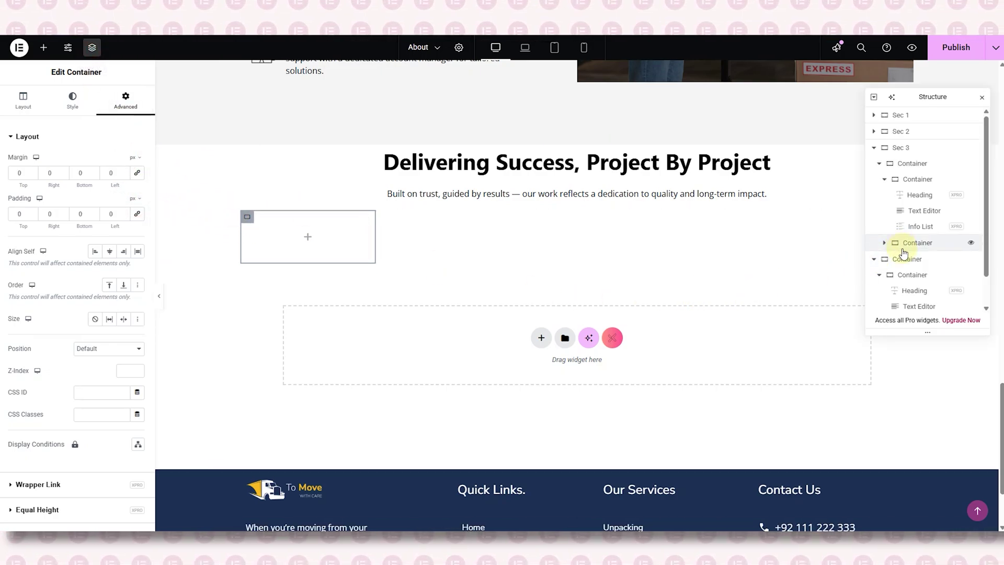
{"action": "left_click", "coordinate": [307, 237]}
{"action": "type", "text": "counter"}
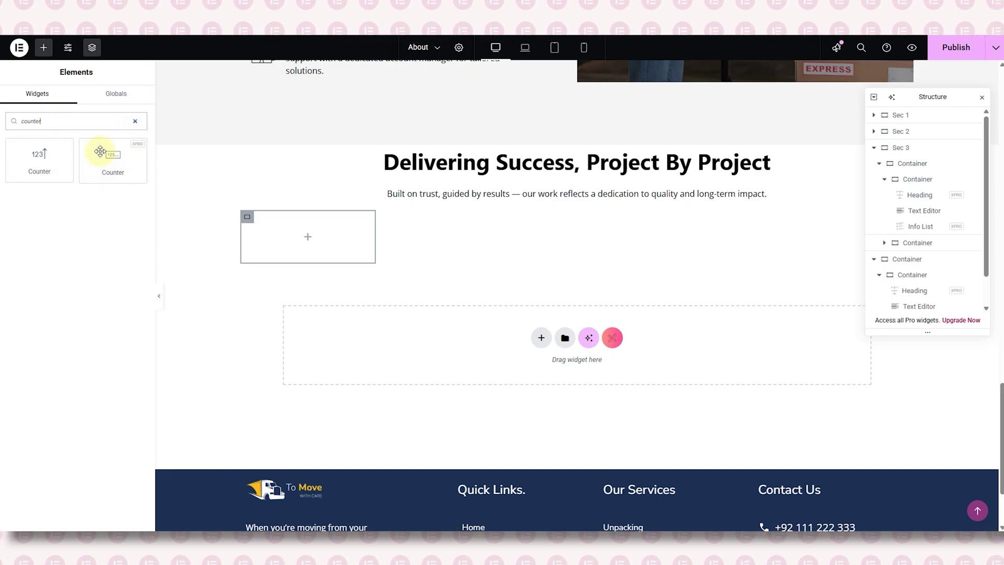
{"action": "left_click_drag", "start_coordinate": [100, 152], "coordinate": [314, 233]}
{"action": "left_click", "coordinate": [981, 97]}
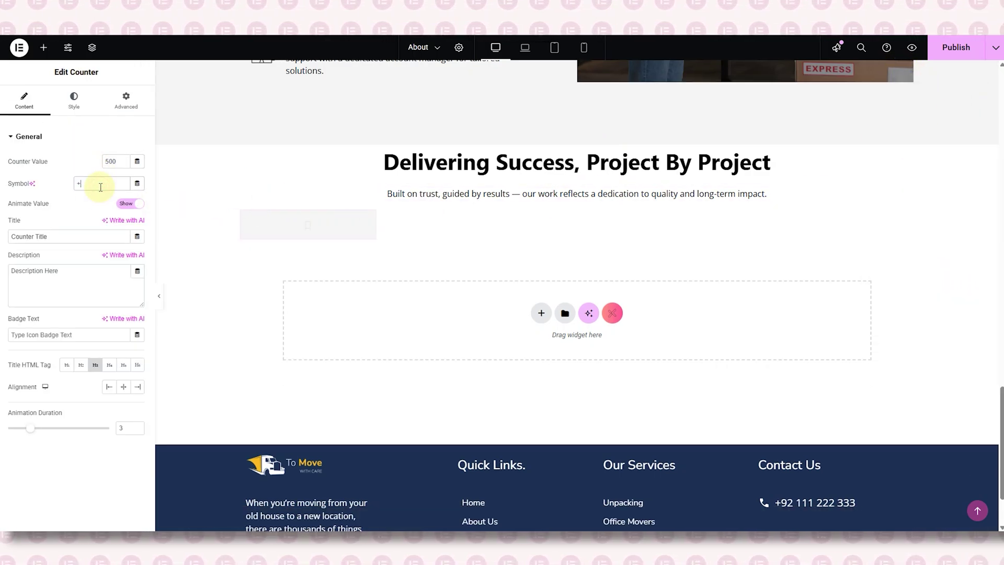
{"action": "key", "text": "BackSpace"}
{"action": "triple_click", "coordinate": [66, 278]}
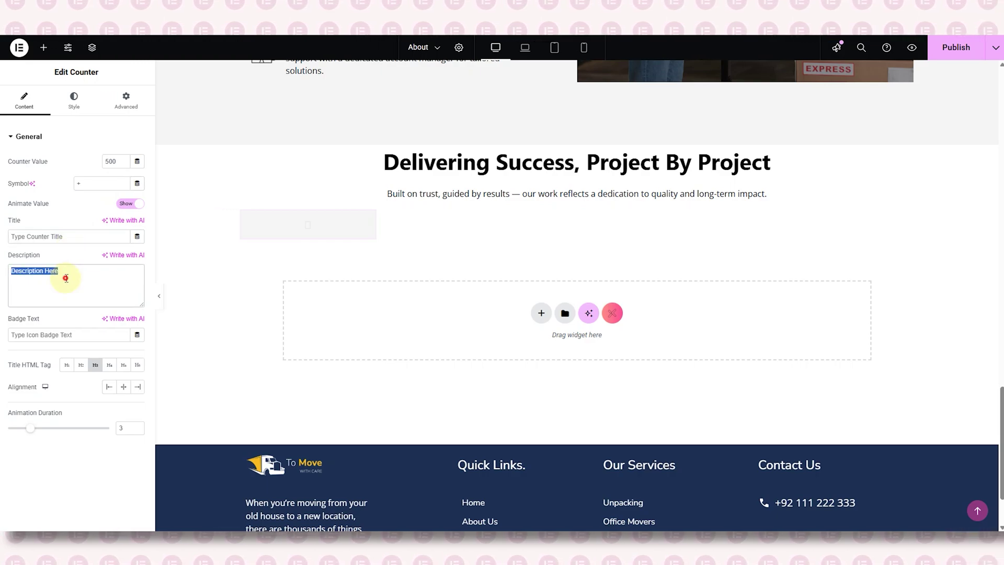
{"action": "left_click", "coordinate": [77, 236]}
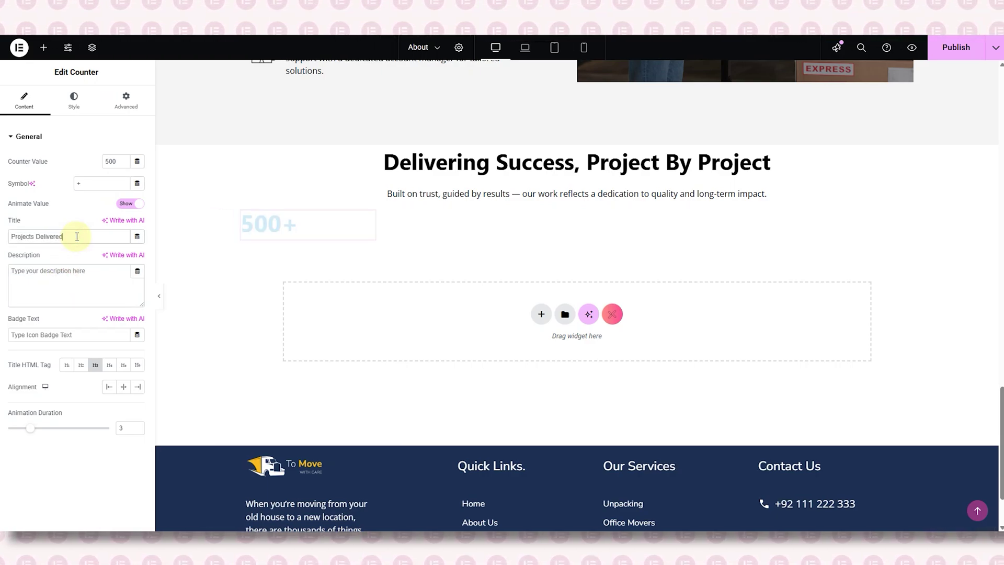
{"action": "left_click", "coordinate": [66, 295]}
{"action": "left_click", "coordinate": [122, 386]}
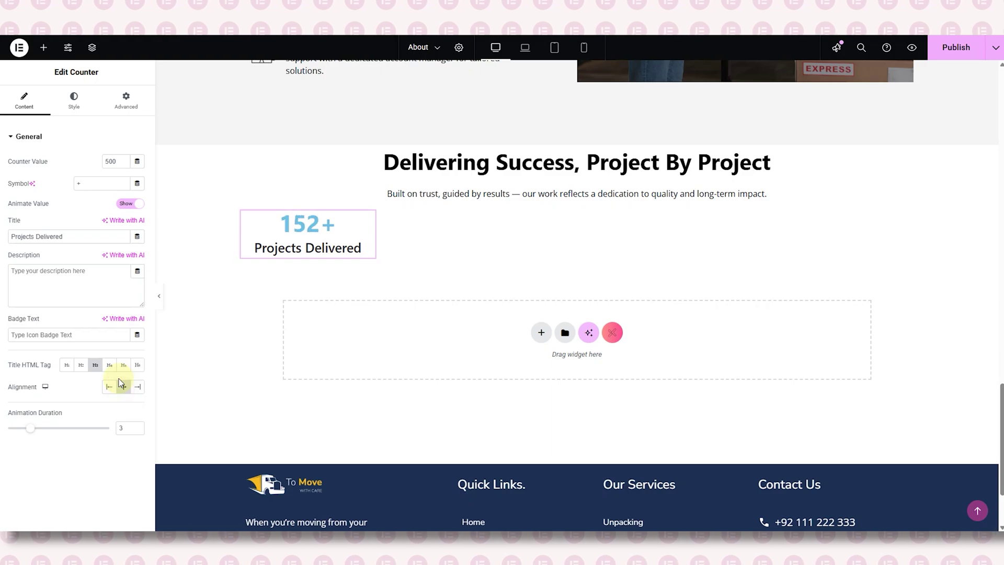
- Style the counter number in Nunito Sans, weight 500 (Medium), coloured black
{"action": "left_click", "coordinate": [74, 99]}
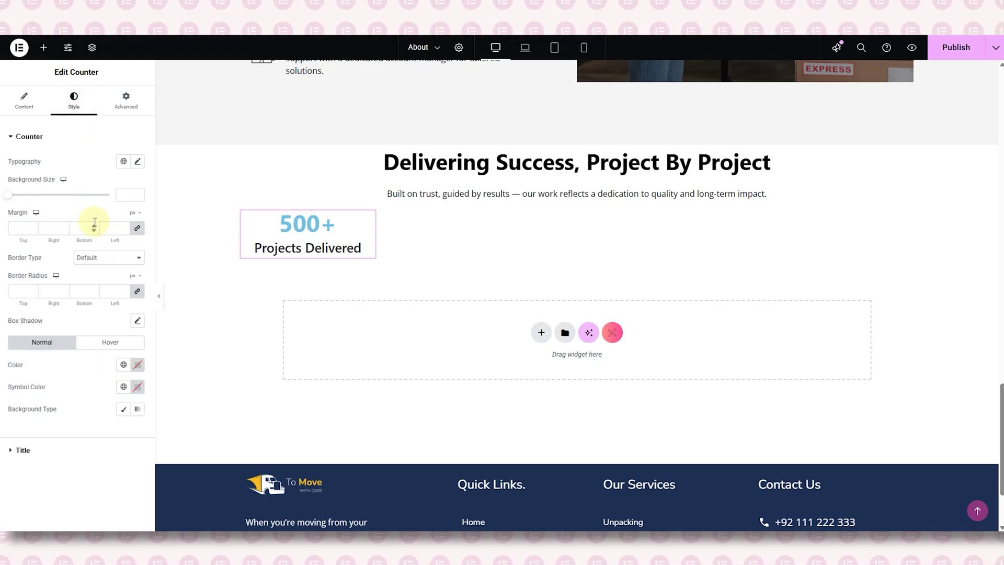
{"action": "left_click", "coordinate": [137, 162]}
{"action": "left_click", "coordinate": [105, 210]}
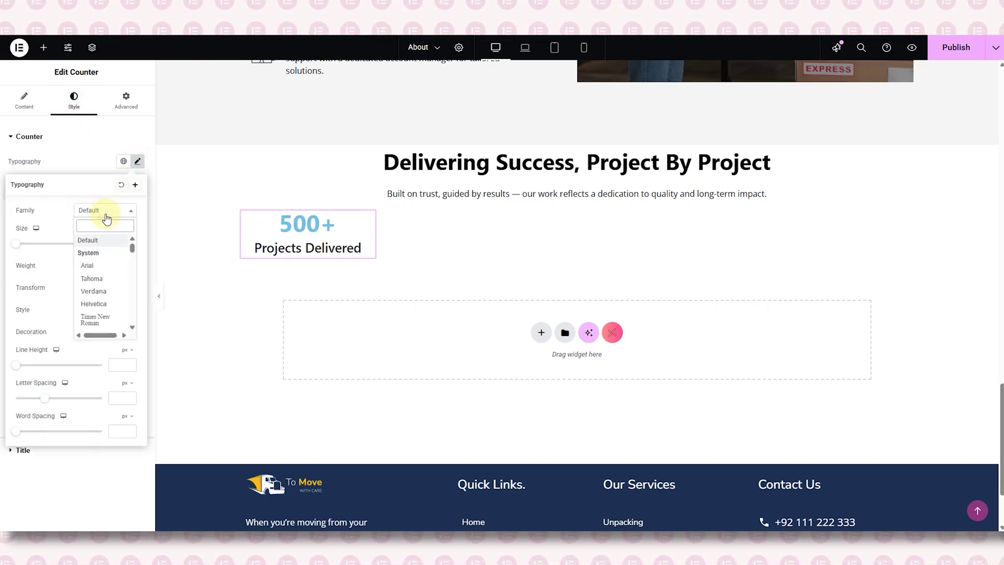
{"action": "type", "text": "nunito"}
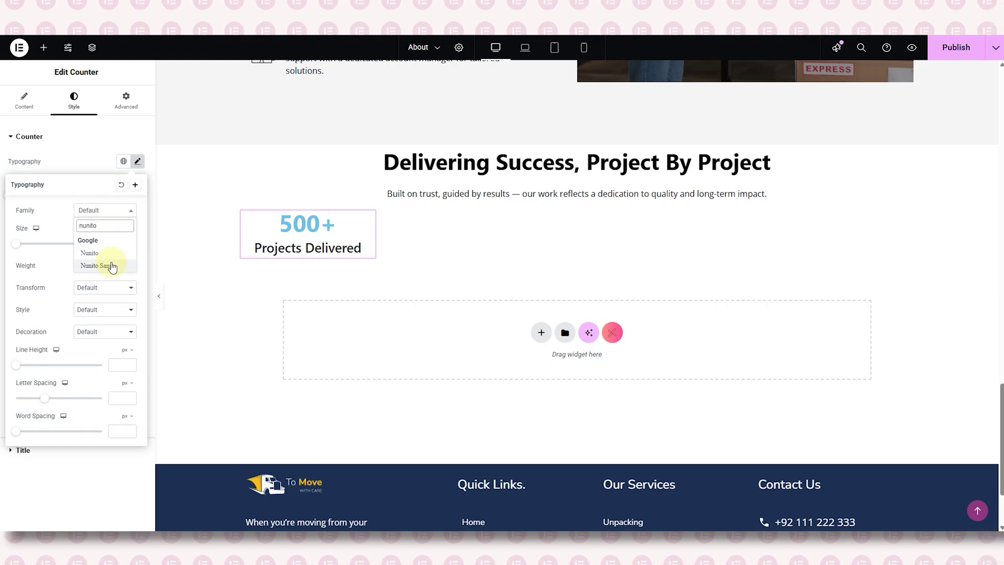
{"action": "left_click", "coordinate": [111, 265]}
{"action": "type", "text": "28"}
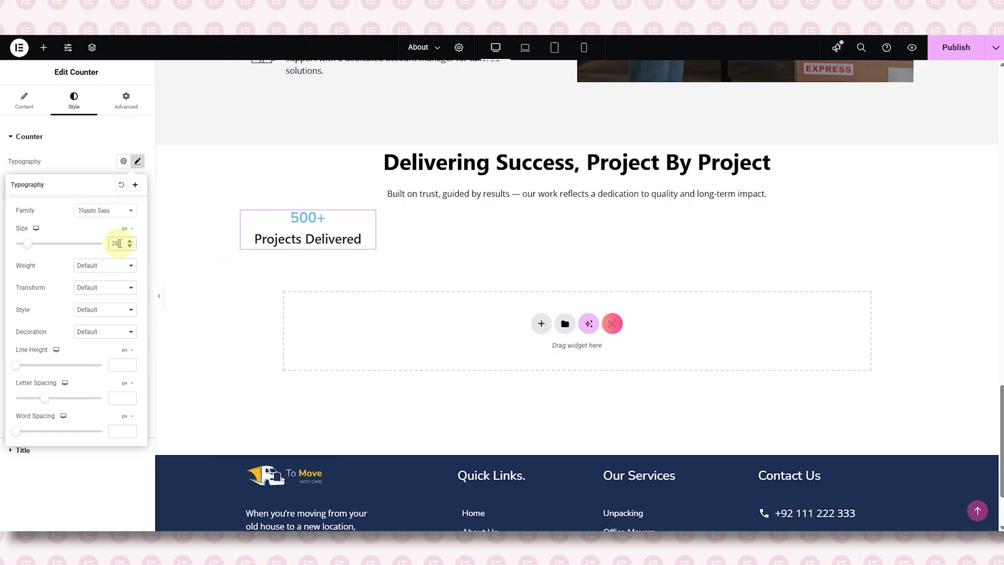
{"action": "type", "text": "48"}
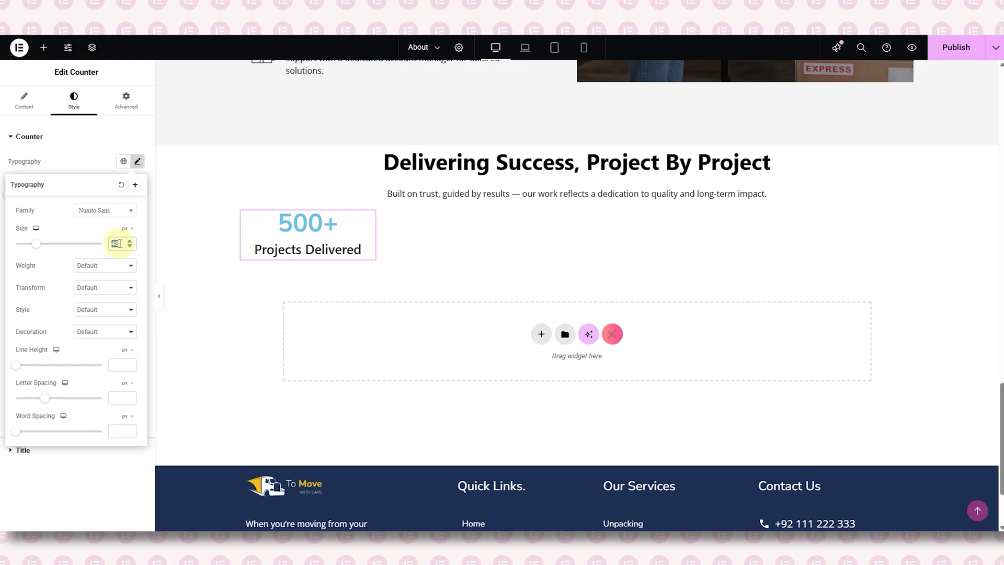
{"action": "type", "text": "60"}
{"action": "left_click", "coordinate": [106, 265]}
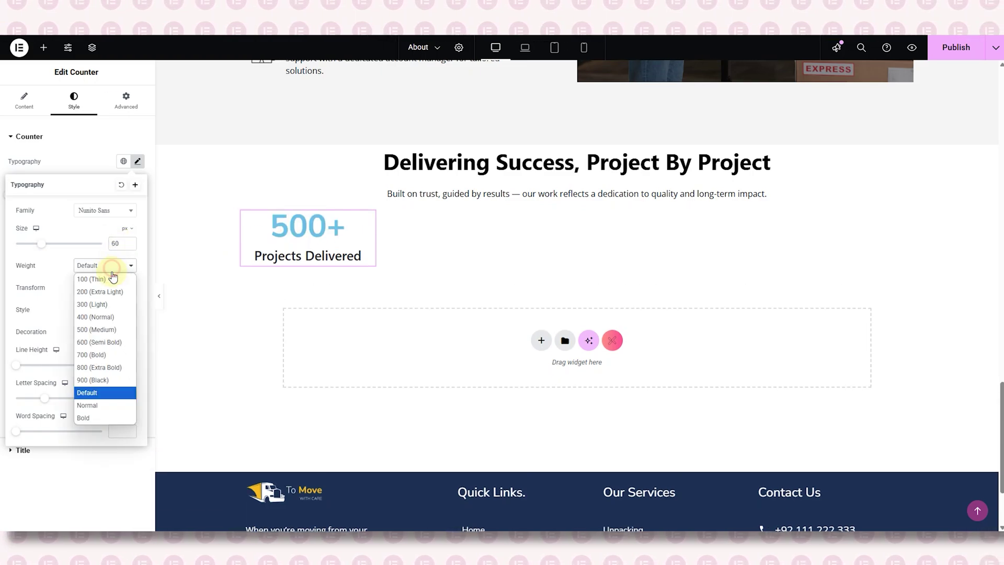
{"action": "left_click", "coordinate": [107, 327]}
{"action": "left_click", "coordinate": [103, 174]}
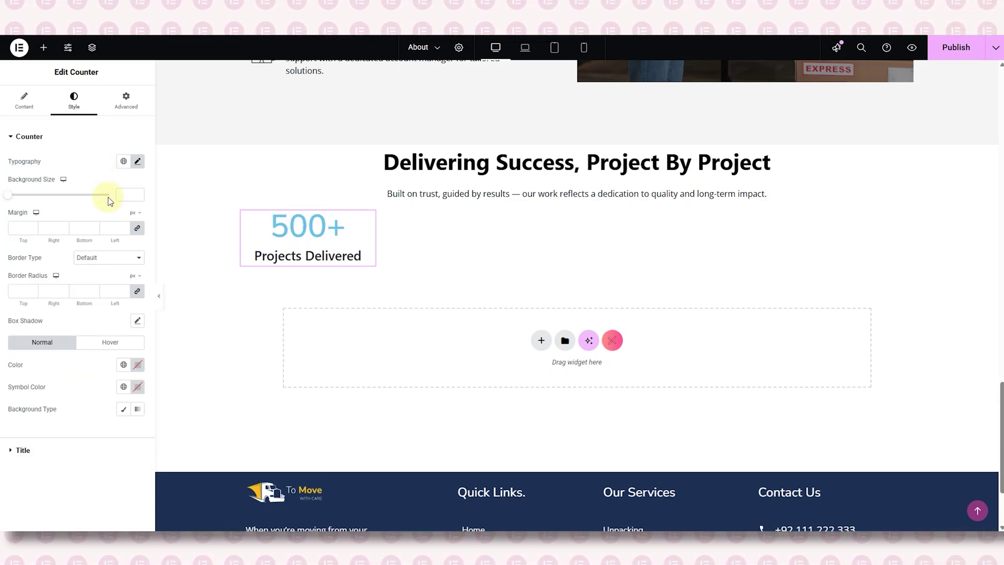
{"action": "left_click", "coordinate": [137, 366]}
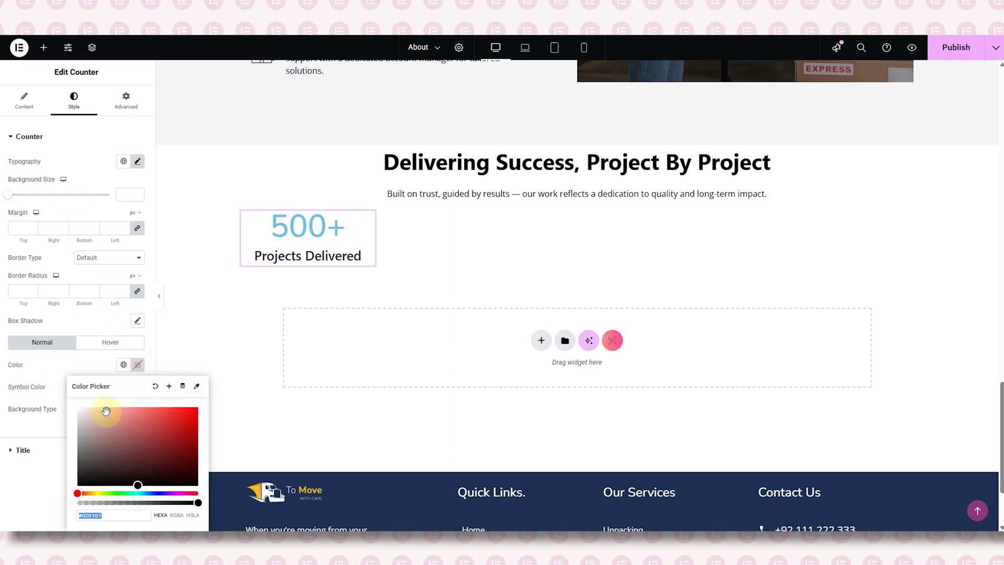
{"action": "left_click", "coordinate": [82, 489]}
{"action": "left_click", "coordinate": [94, 363]}
{"action": "left_click", "coordinate": [29, 137]}
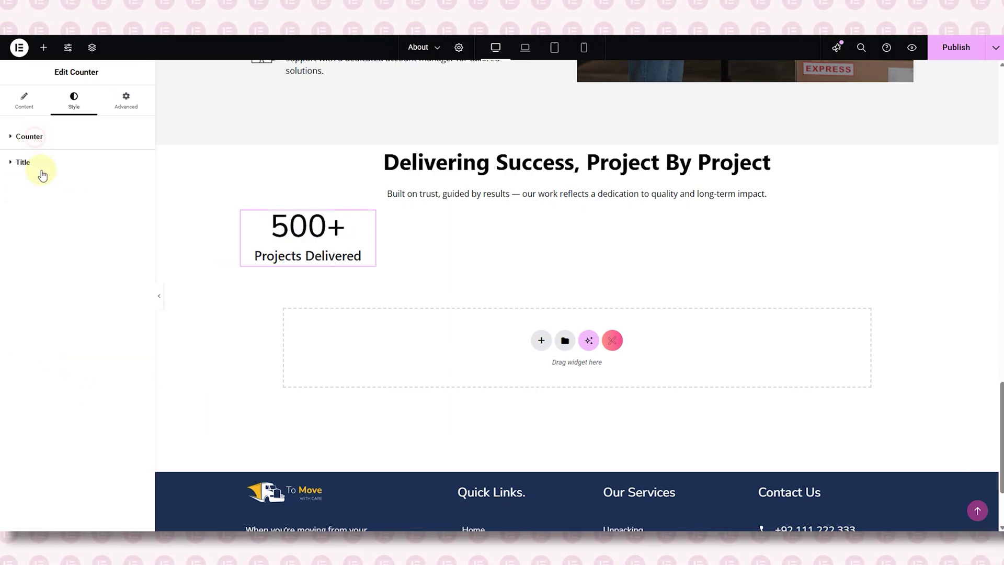
- Style the counter title in Open Sans, weight 500 (Medium), colour #131313
{"action": "left_click", "coordinate": [27, 163]}
{"action": "left_click", "coordinate": [138, 187]}
{"action": "left_click", "coordinate": [105, 236]}
{"action": "type", "text": "open sans"}
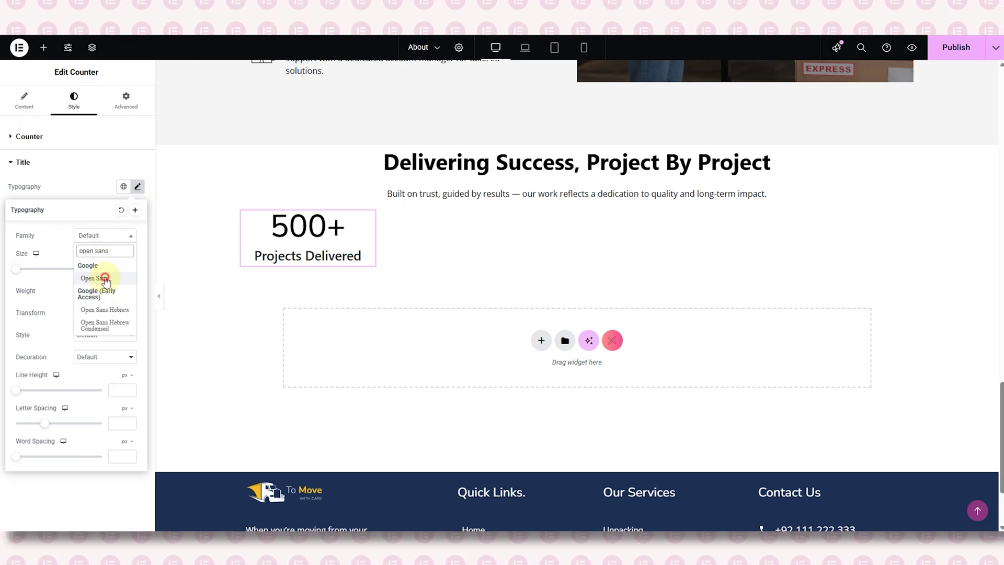
{"action": "left_click", "coordinate": [105, 278]}
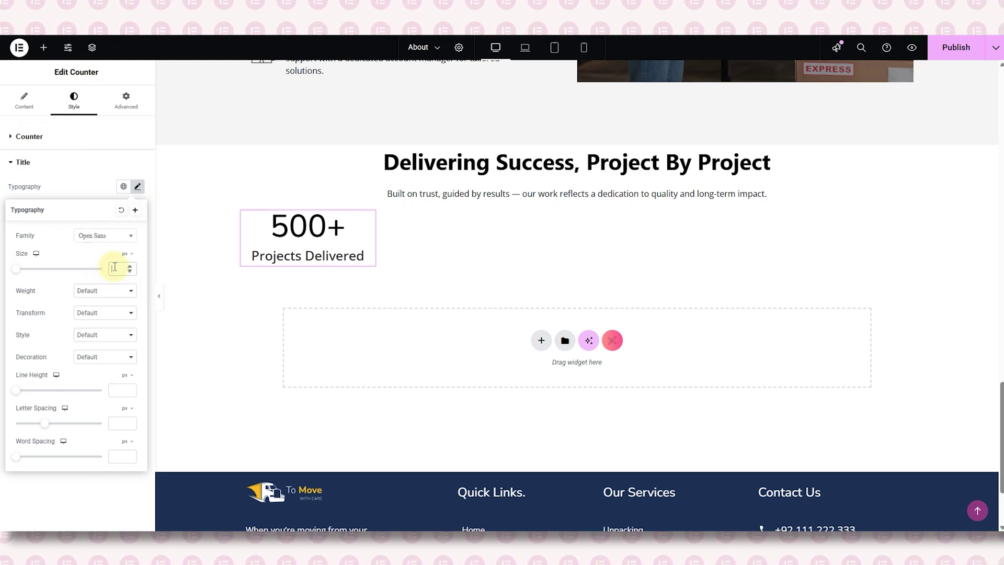
{"action": "left_click", "coordinate": [114, 290]}
{"action": "left_click", "coordinate": [108, 358]}
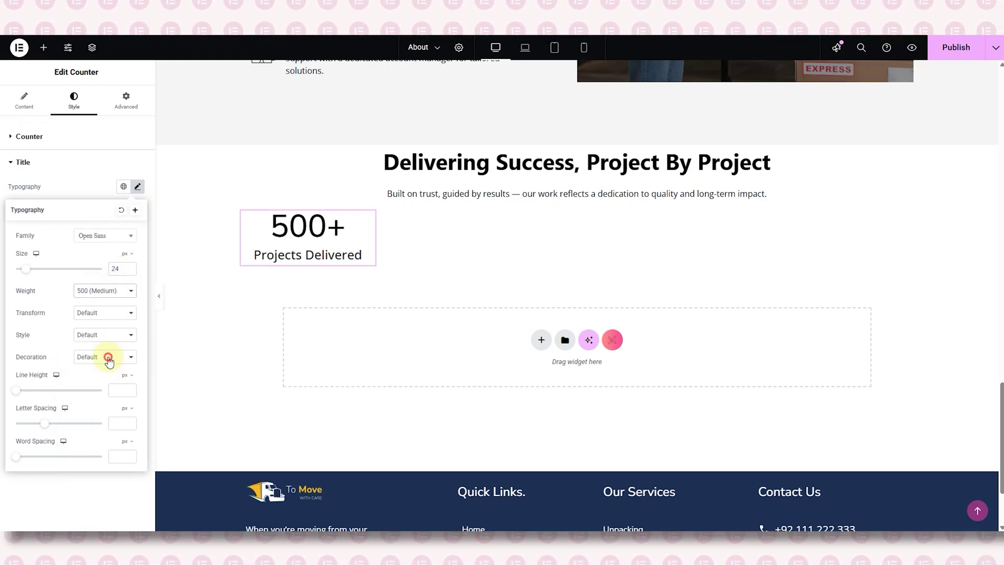
{"action": "left_click", "coordinate": [103, 198]}
{"action": "left_click", "coordinate": [137, 254]}
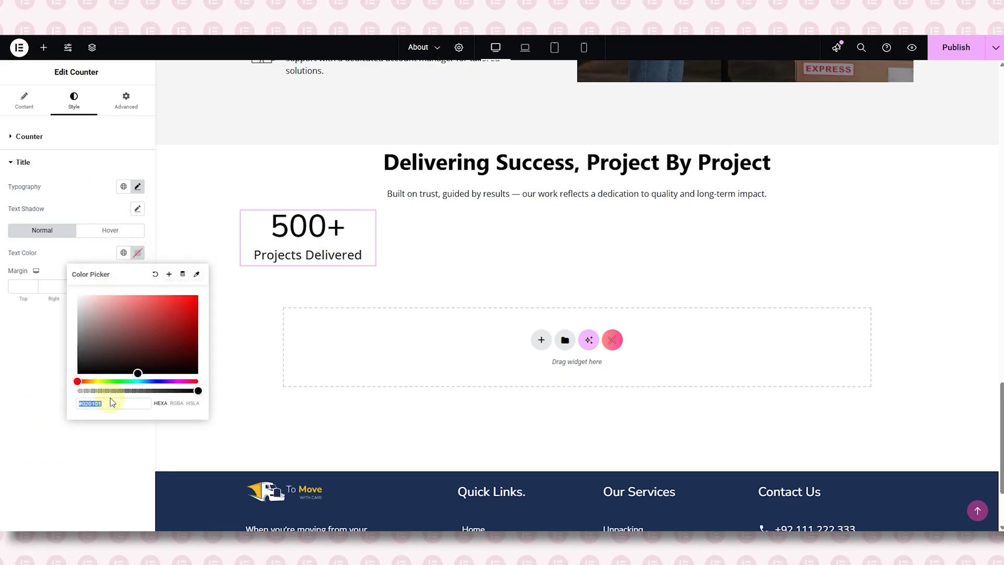
{"action": "type", "text": "131313"}
{"action": "left_click", "coordinate": [72, 332]}
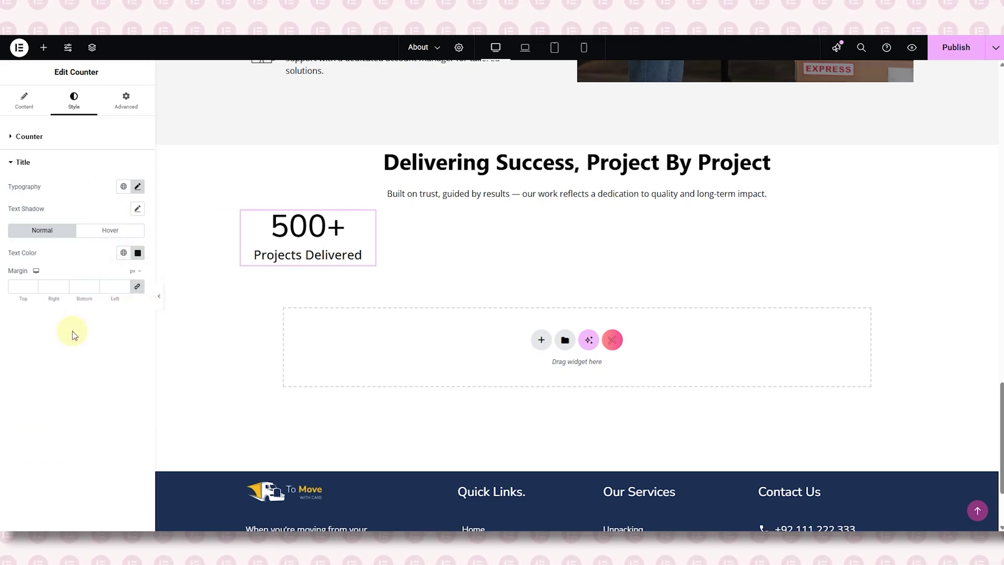
- Duplicate the counter into a row of four side-by-side counters
{"action": "right_click", "coordinate": [248, 219]}
{"action": "left_click", "coordinate": [261, 245]}
{"action": "key", "text": "ctrl+i"}
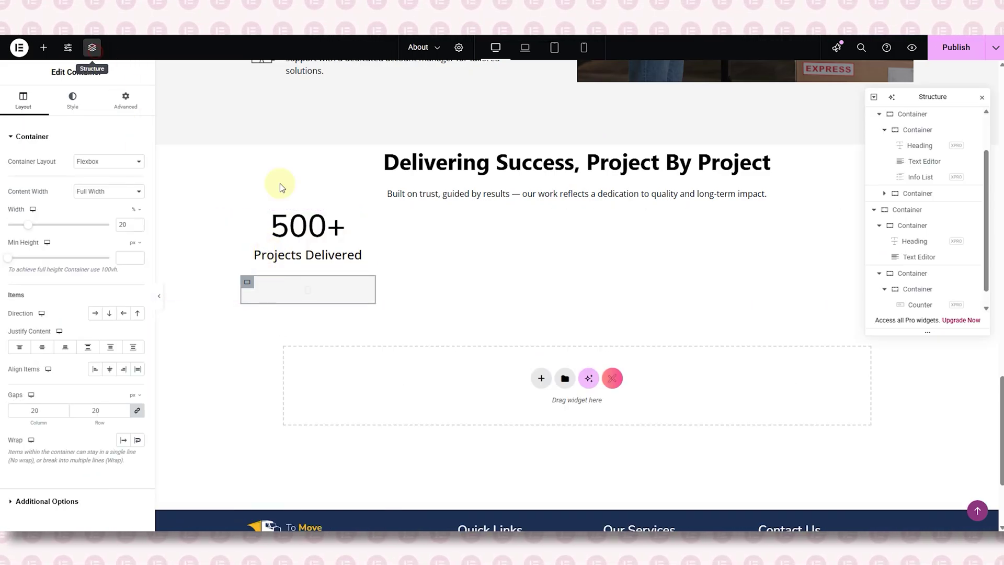
{"action": "left_click", "coordinate": [892, 258]}
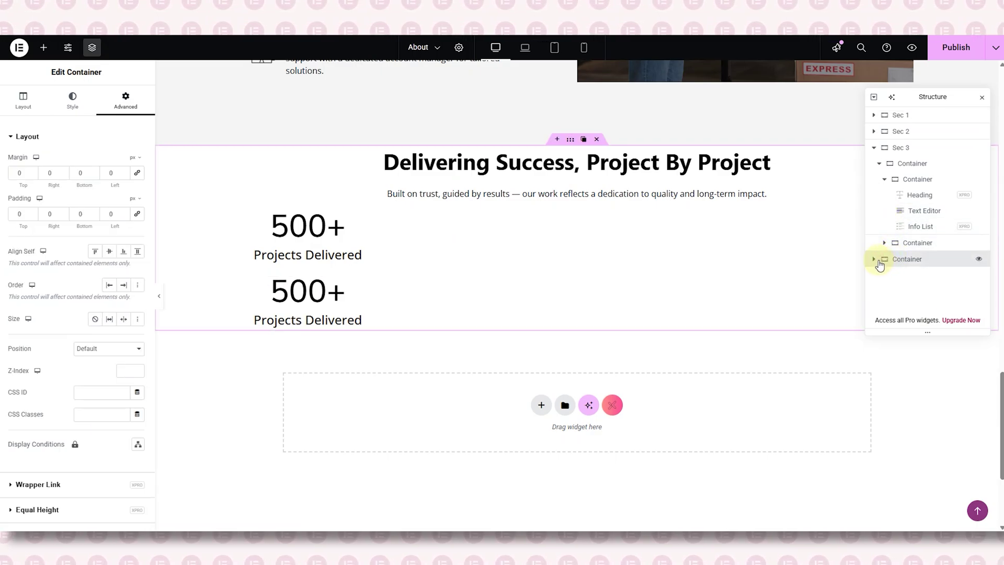
{"action": "left_click", "coordinate": [876, 259]}
{"action": "left_click", "coordinate": [913, 257]}
{"action": "left_click", "coordinate": [23, 99]}
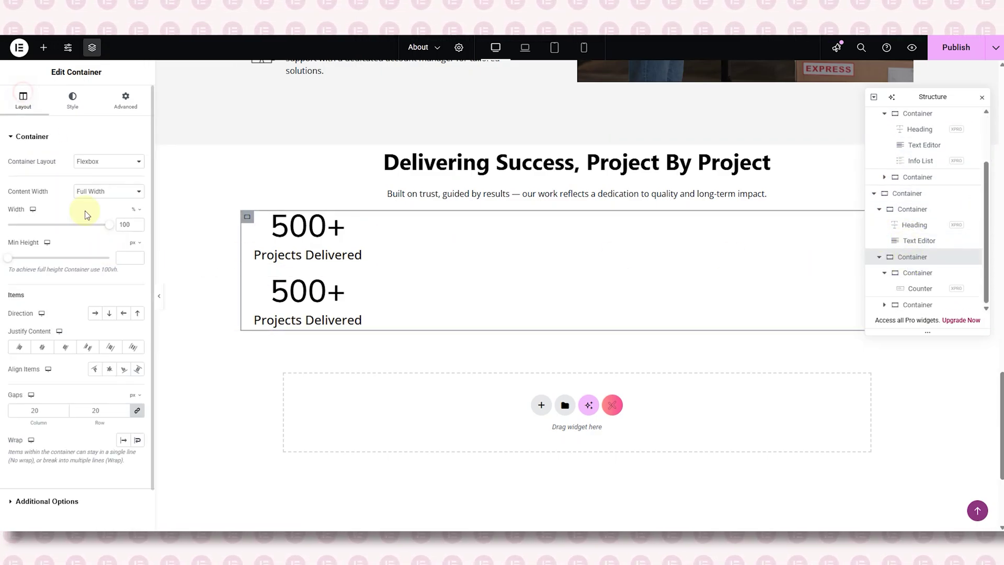
{"action": "left_click", "coordinate": [95, 313]}
{"action": "left_click", "coordinate": [982, 97]}
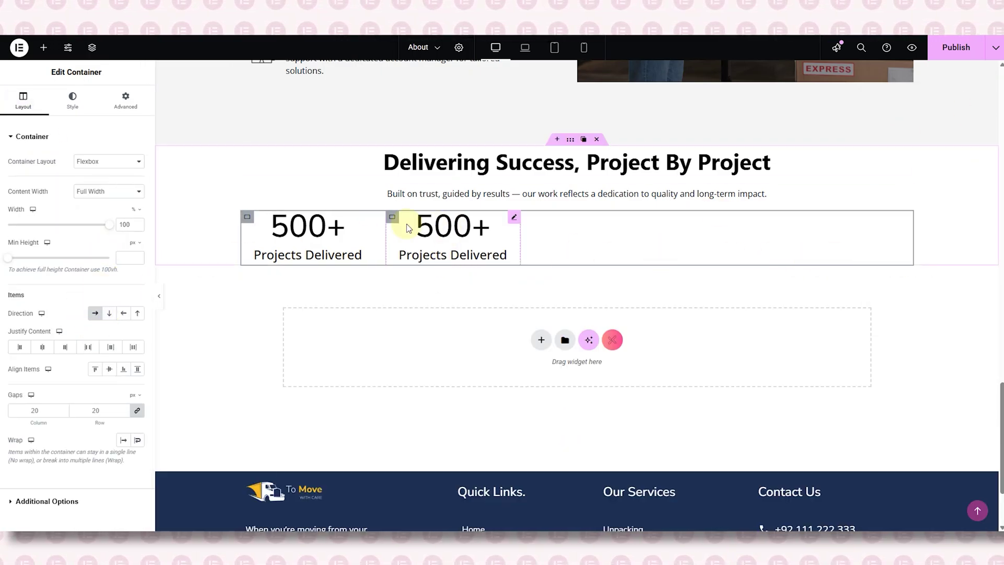
{"action": "right_click", "coordinate": [401, 224]}
{"action": "left_click", "coordinate": [424, 249]}
{"action": "right_click", "coordinate": [403, 222]}
{"action": "left_click", "coordinate": [415, 246]}
- Set the second counter to 15+ Industries Served and the third to 85% Repeat Clients
{"action": "left_click", "coordinate": [448, 253]}
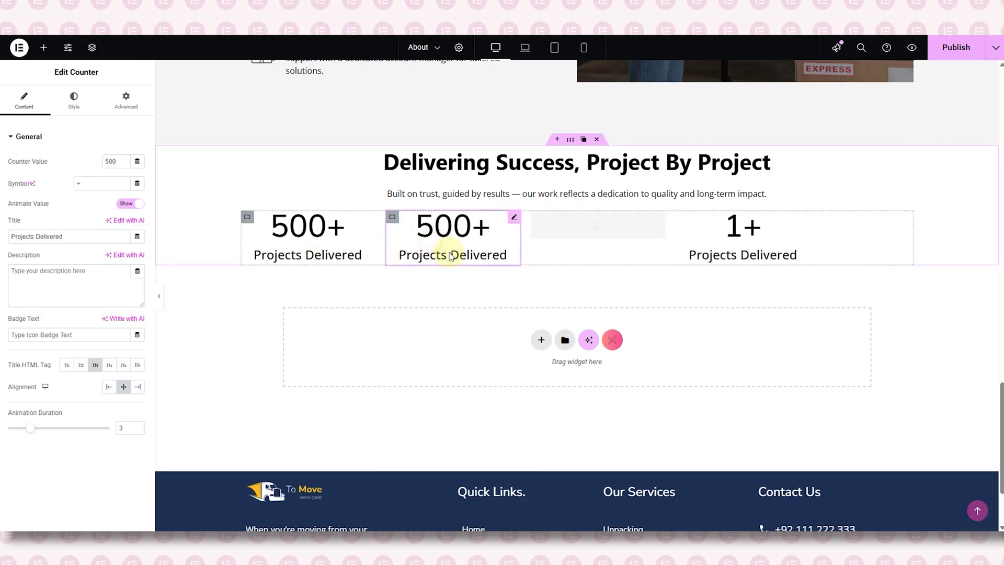
{"action": "double_click", "coordinate": [110, 161]}
{"action": "type", "text": "15"}
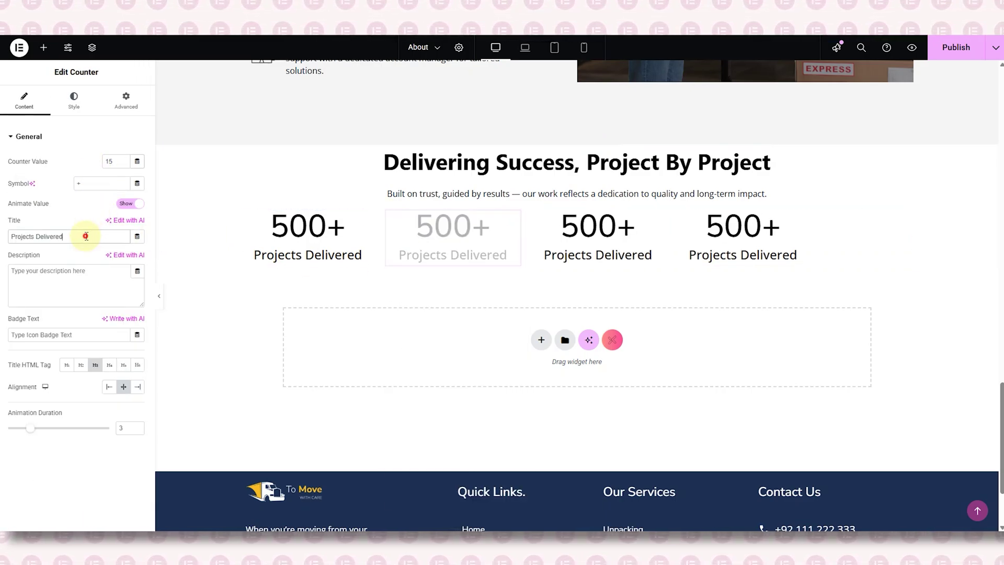
{"action": "triple_click", "coordinate": [86, 236]}
{"action": "type", "text": "Industries Served"}
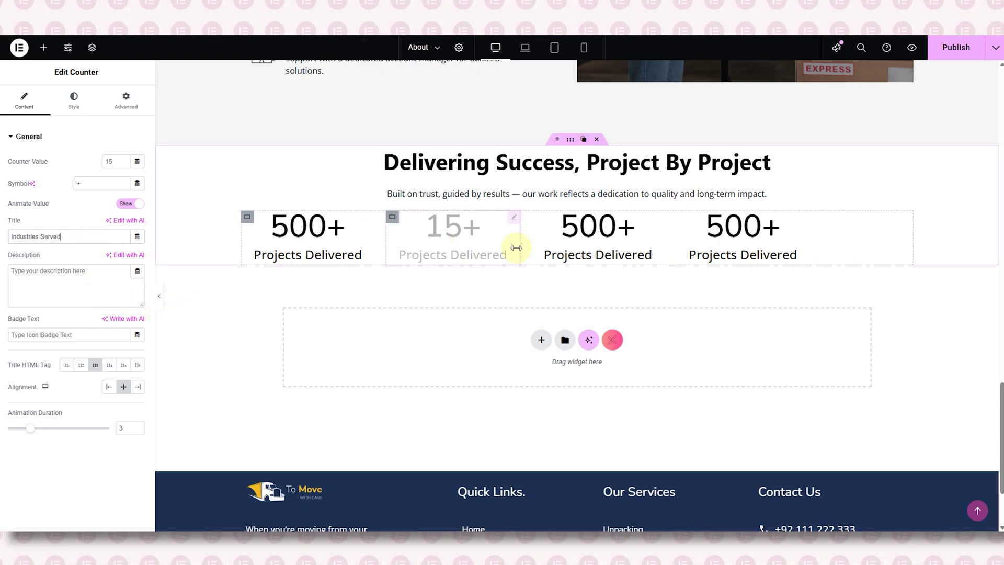
{"action": "left_click", "coordinate": [539, 246]}
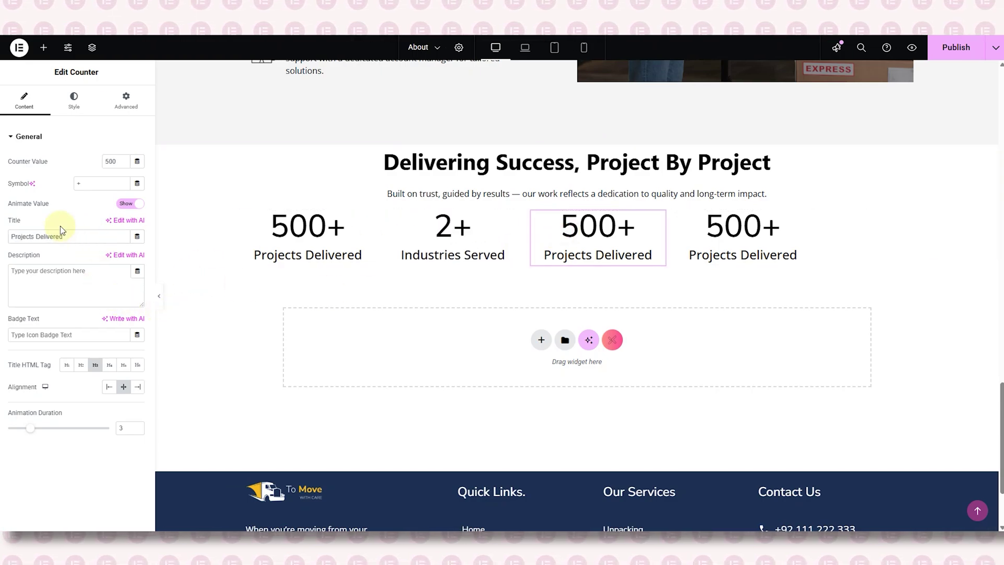
{"action": "type", "text": "85"}
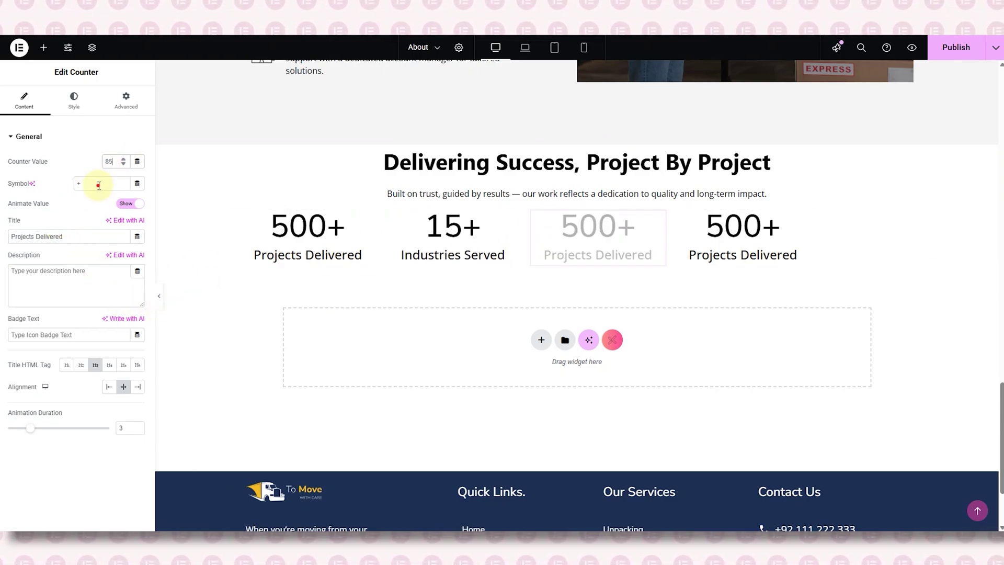
{"action": "type", "text": "%"}
{"action": "triple_click", "coordinate": [75, 233]}
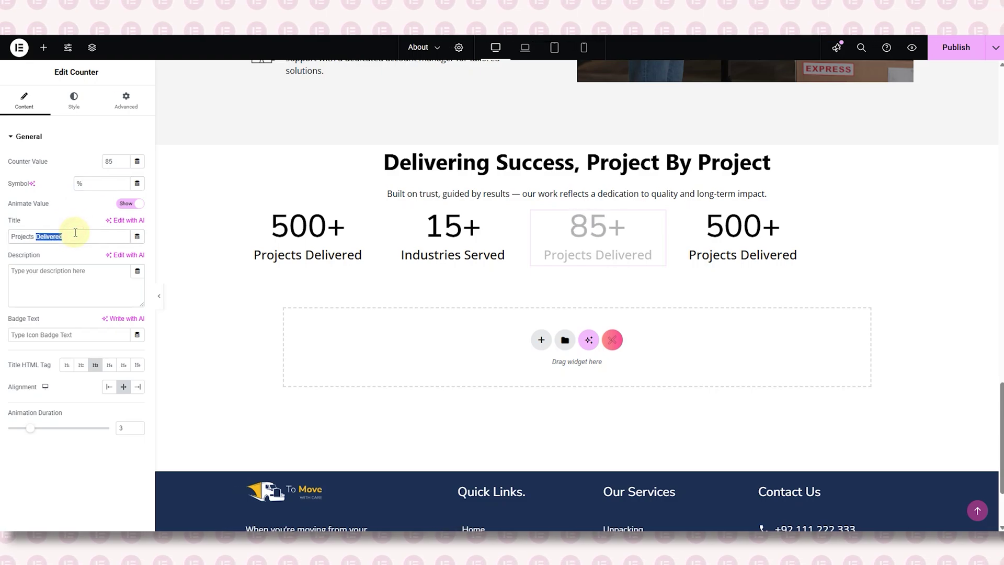
{"action": "type", "text": "Repeat Clients"}
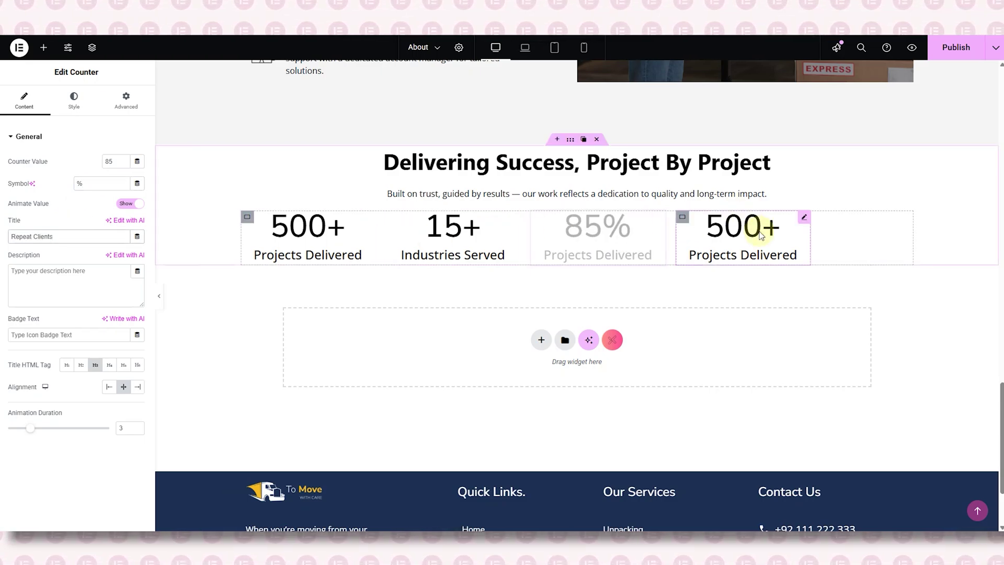
- Retitle the fourth counter Countries Reached
{"action": "left_click", "coordinate": [762, 224]}
{"action": "double_click", "coordinate": [114, 162]}
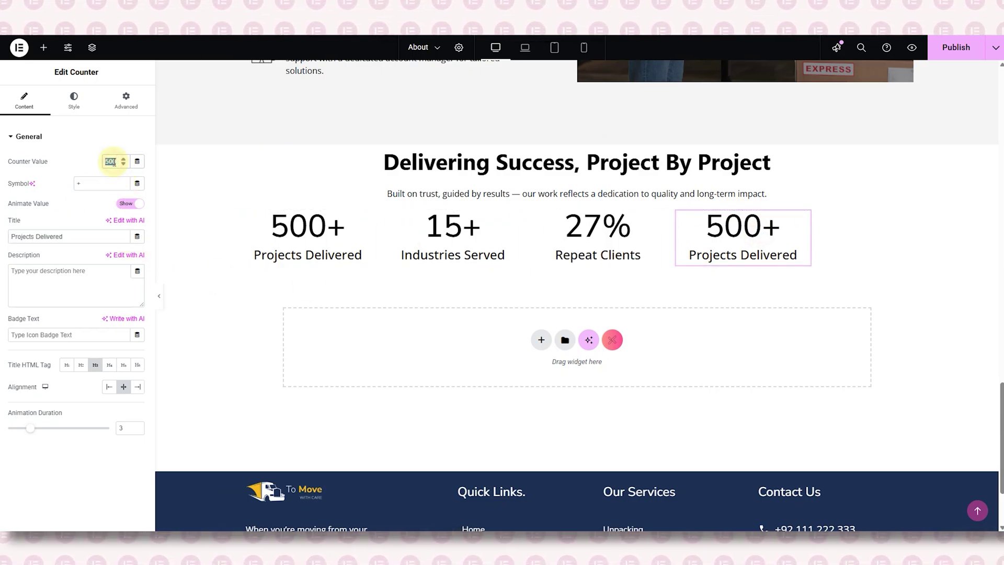
{"action": "key", "text": "BackSpace"}
{"action": "triple_click", "coordinate": [76, 237]}
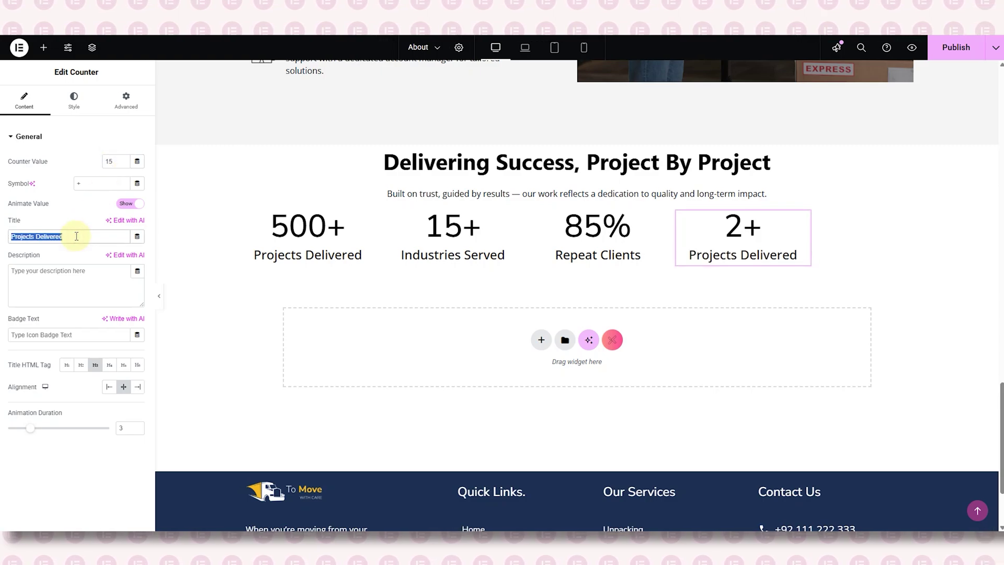
{"action": "type", "text": "Con"}
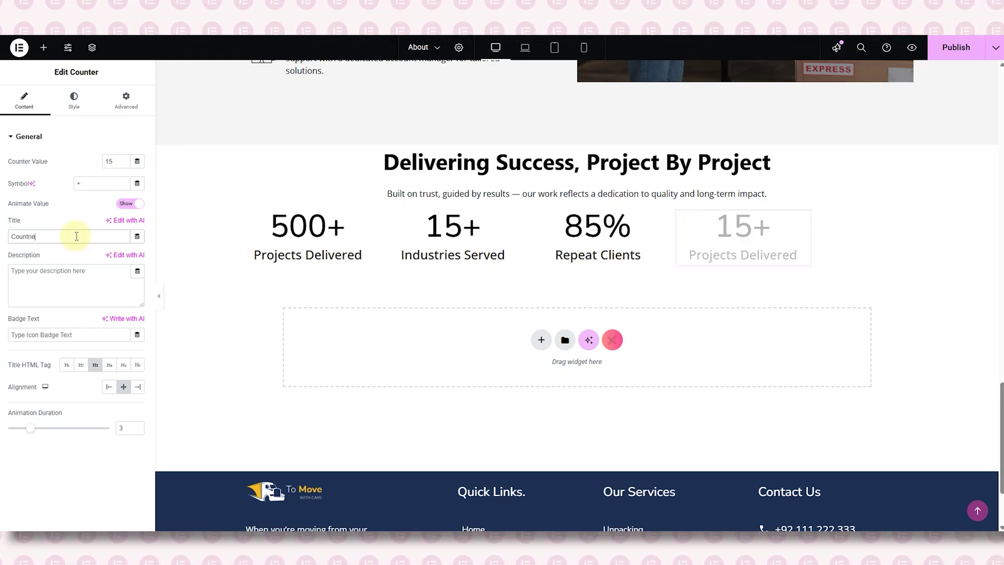
{"action": "type", "text": "ntries Reached"}
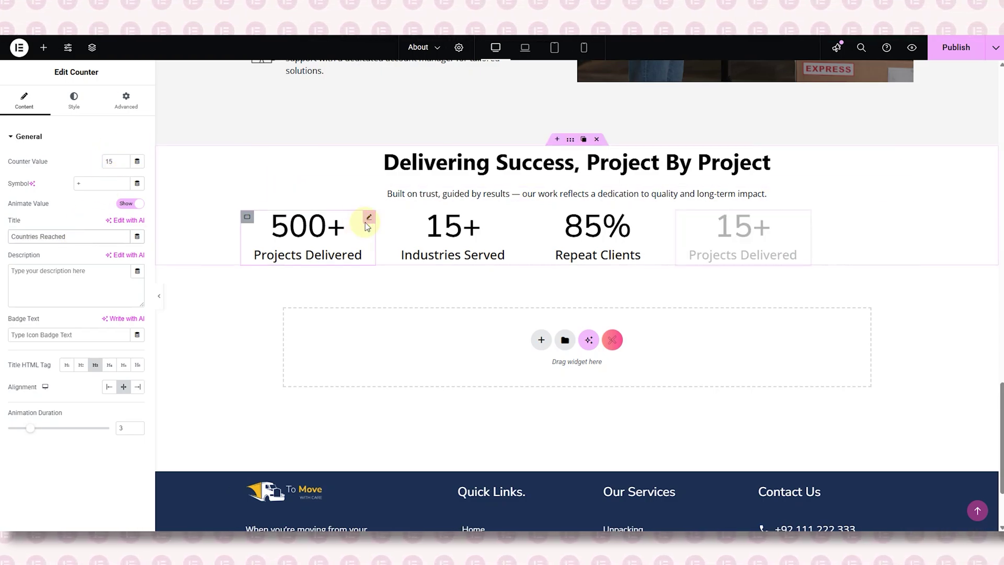
- Pad the whole stats section 120 px top and bottom, then preview the page
{"action": "left_click", "coordinate": [92, 47]}
{"action": "left_click", "coordinate": [916, 179]}
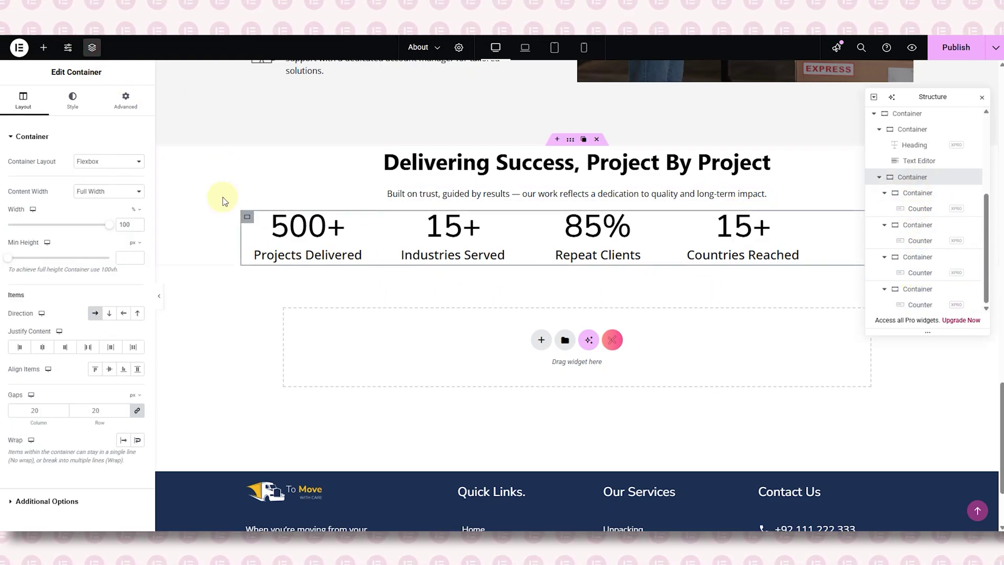
{"action": "left_click", "coordinate": [126, 99]}
{"action": "left_click", "coordinate": [19, 214]}
{"action": "type", "text": "1200"}
{"action": "key", "text": "BackSpace"}
{"action": "key", "text": "BackSpace"}
{"action": "key", "text": "BackSpace"}
{"action": "key", "text": "BackSpace"}
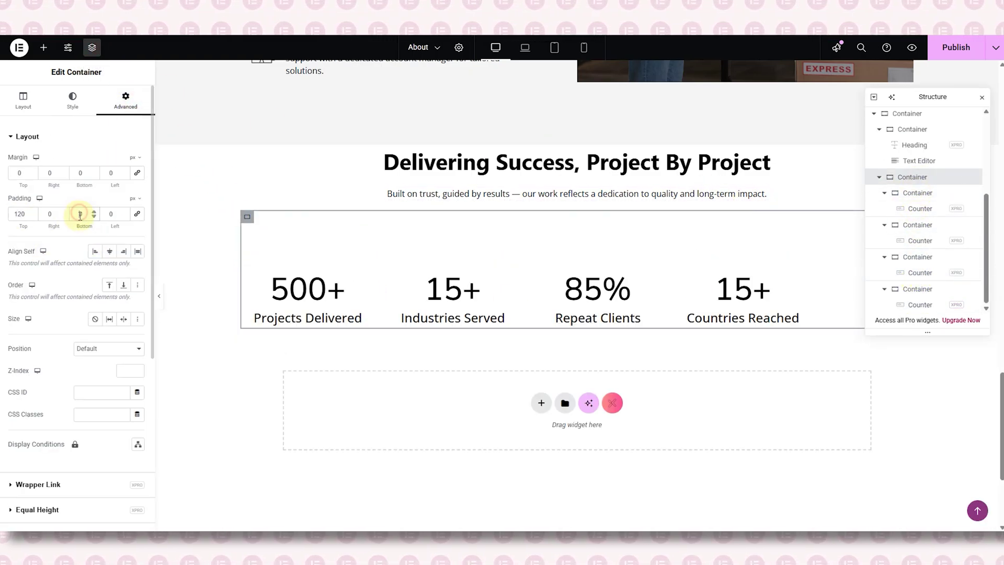
{"action": "left_click", "coordinate": [570, 139]}
{"action": "left_click", "coordinate": [19, 214]}
{"action": "type", "text": "120"}
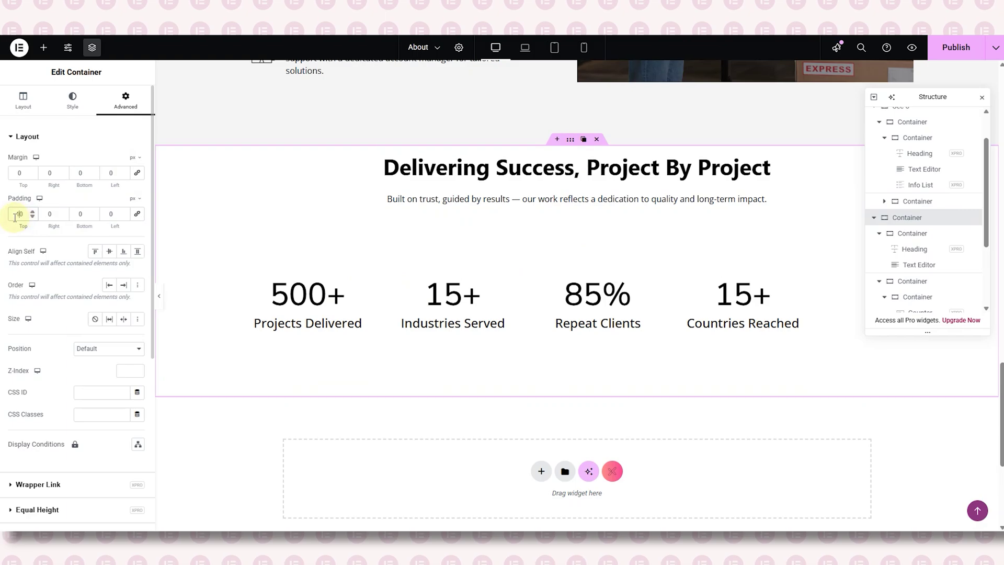
{"action": "left_click", "coordinate": [81, 214]}
{"action": "type", "text": "120"}
{"action": "key", "text": "ctrl+p"}
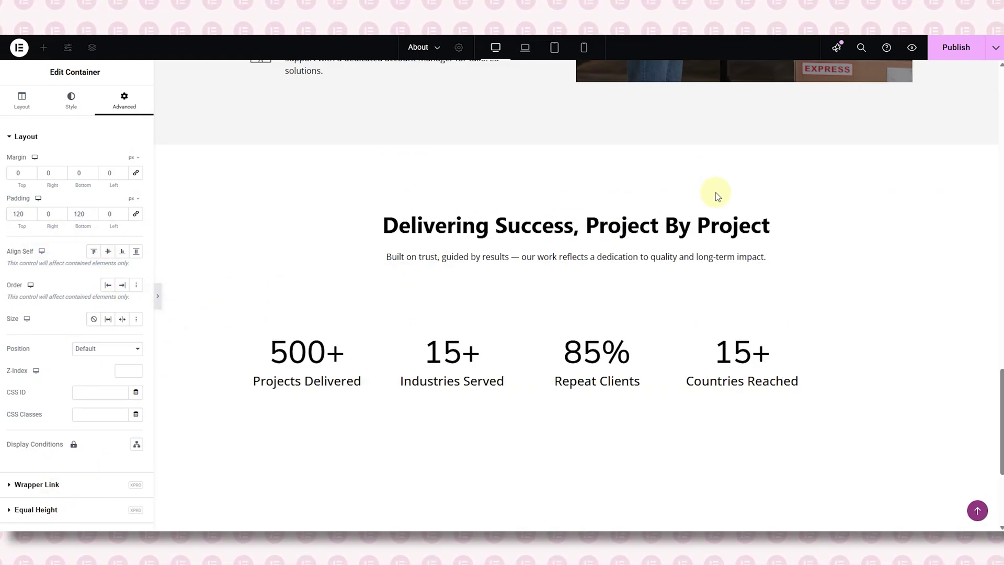
{"action": "left_click", "coordinate": [4, 298]}
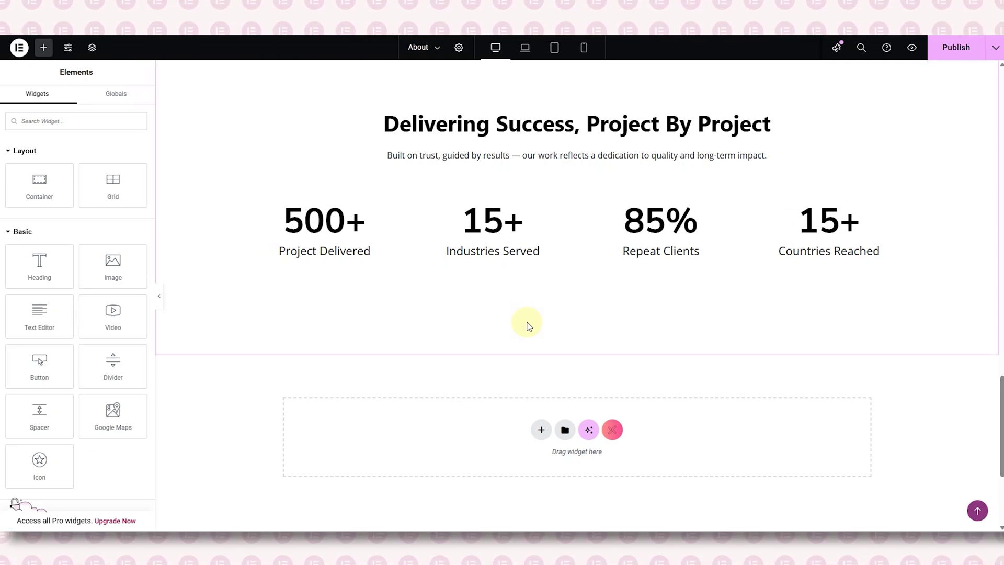
- Duplicate the stats section and retitle its heading 'Meet The Team'
{"action": "scroll", "coordinate": [527, 325], "scroll_direction": "down", "scroll_amount": 2}
{"action": "scroll", "coordinate": [594, 269], "scroll_direction": "up", "scroll_amount": 4}
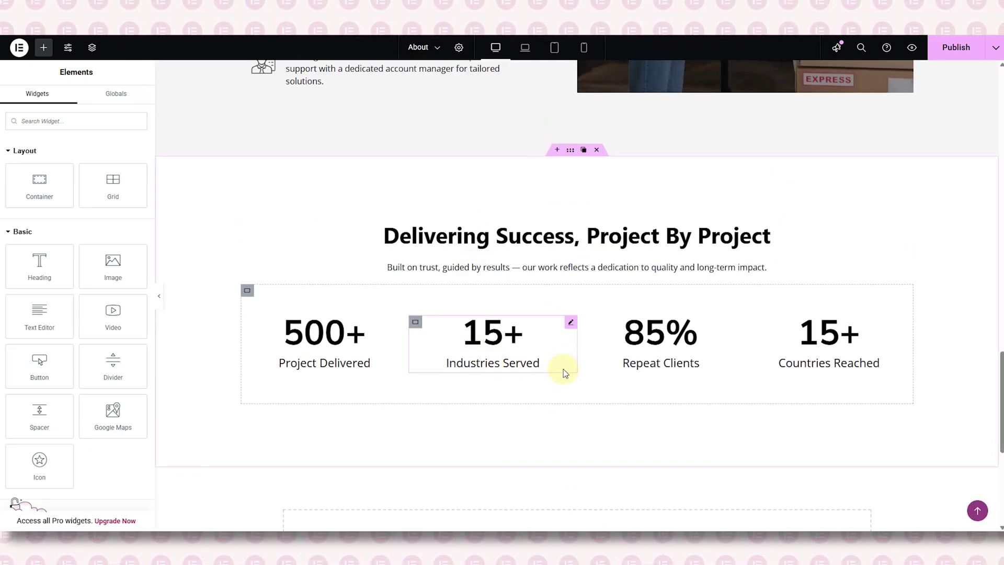
{"action": "right_click", "coordinate": [570, 151]}
{"action": "left_click", "coordinate": [562, 200]}
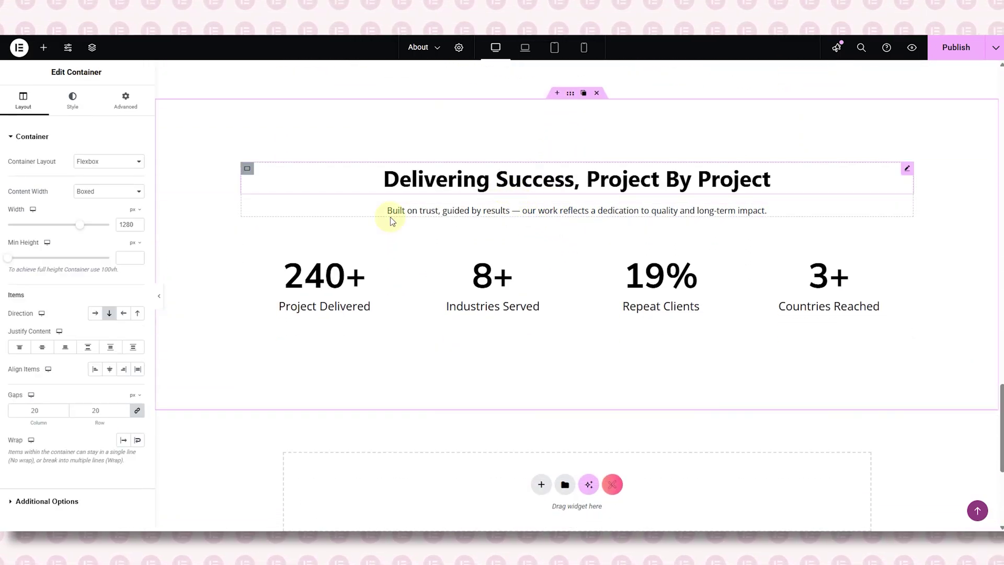
{"action": "left_click", "coordinate": [251, 178]}
{"action": "triple_click", "coordinate": [50, 181]}
{"action": "type", "text": "Meet The Team"}
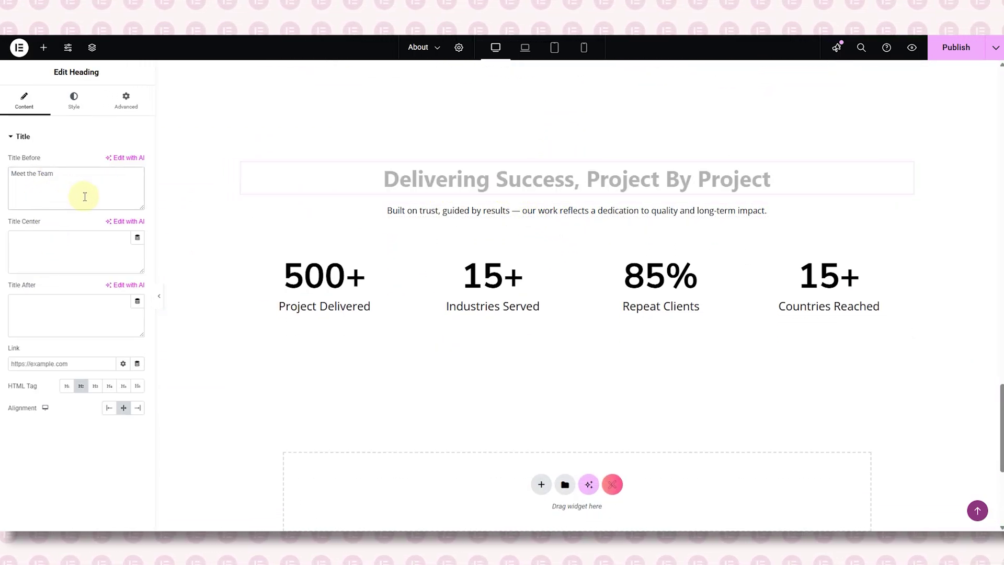
- Replace the subtitle with the team description and pad it 180 px left and right
{"action": "left_click", "coordinate": [410, 215]}
{"action": "triple_click", "coordinate": [77, 242]}
{"action": "key", "text": "BackSpace"}
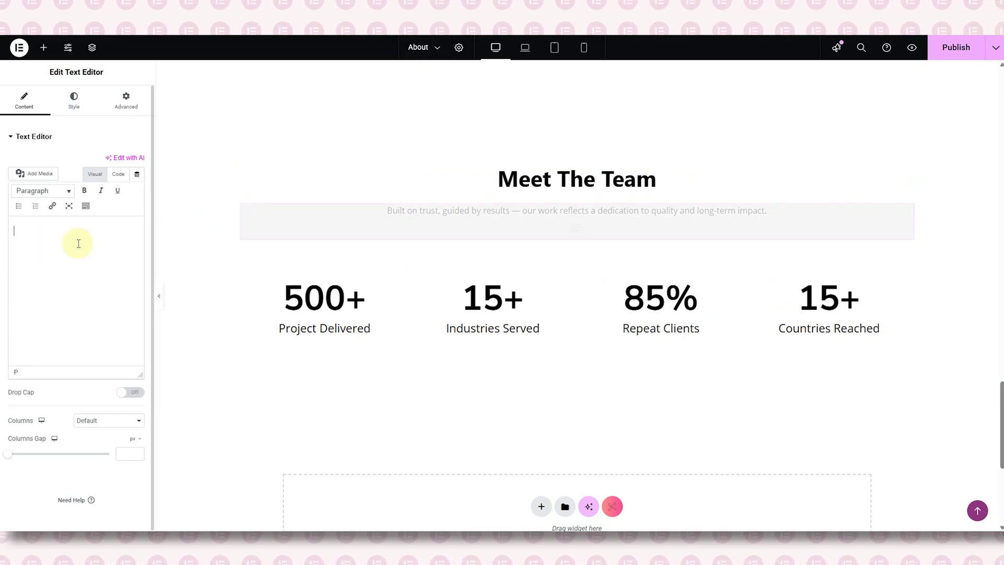
{"action": "type", "text": "Behind every successful delivery is a dedicated team of logistics experts, planners, drivers, and tech specialists who work tirelessly to keep your business moving forward."}
{"action": "left_click", "coordinate": [126, 100]}
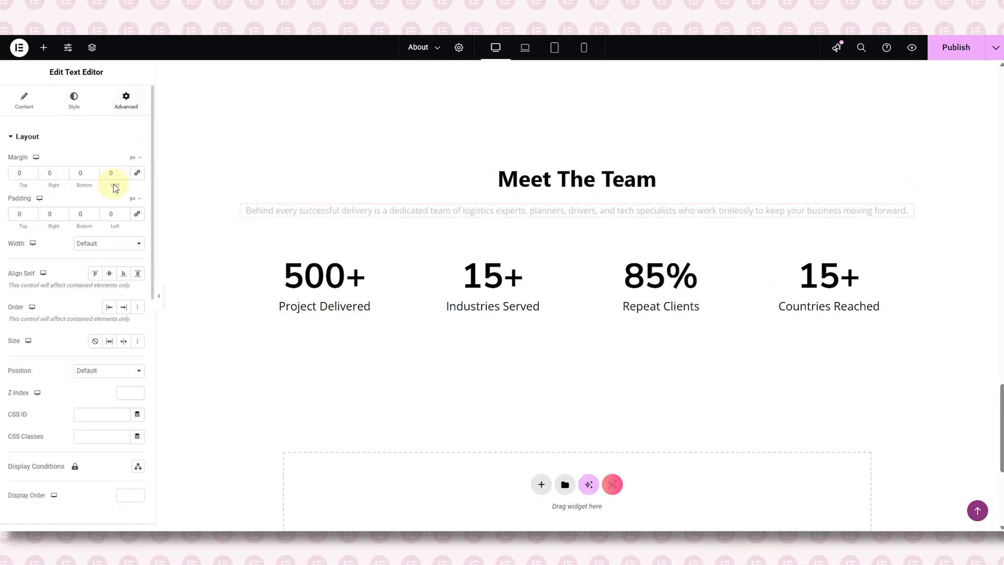
{"action": "type", "text": "120"}
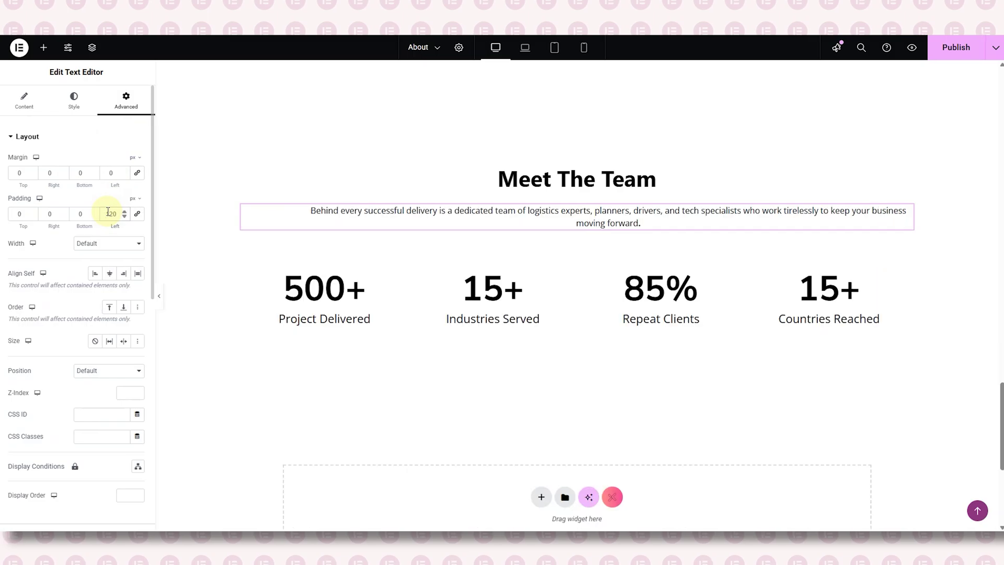
{"action": "type", "text": "120"}
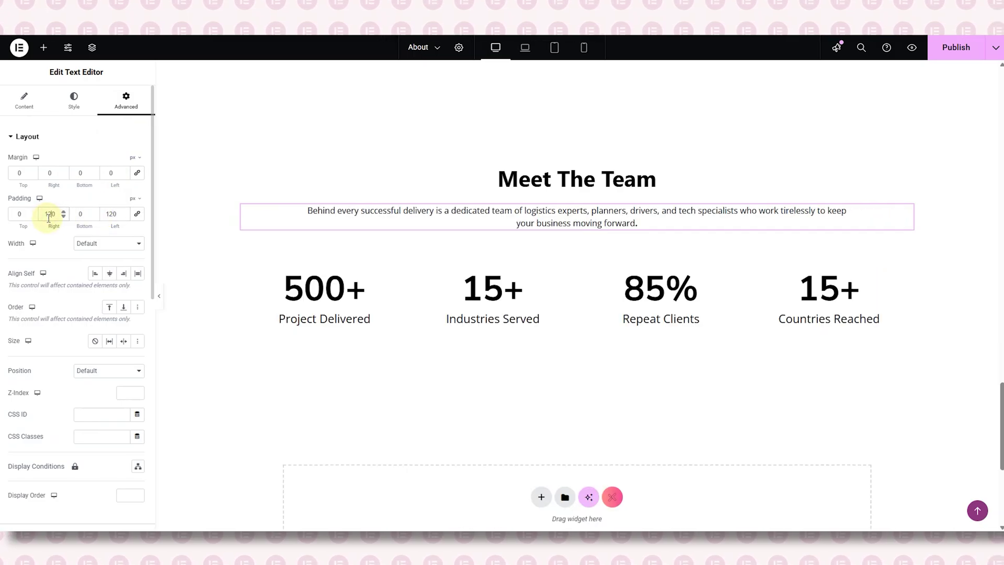
{"action": "left_click", "coordinate": [159, 300]}
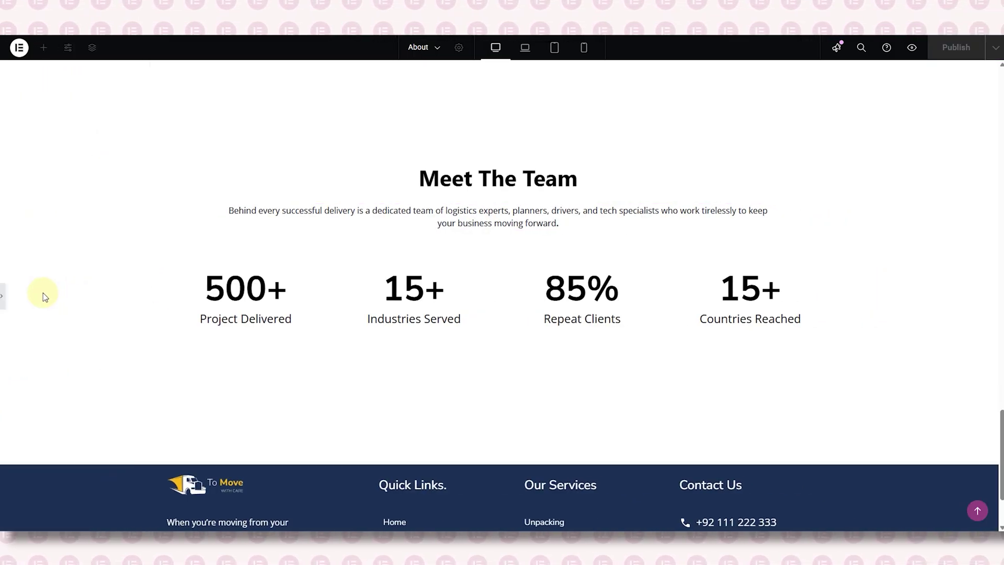
{"action": "left_click", "coordinate": [5, 302]}
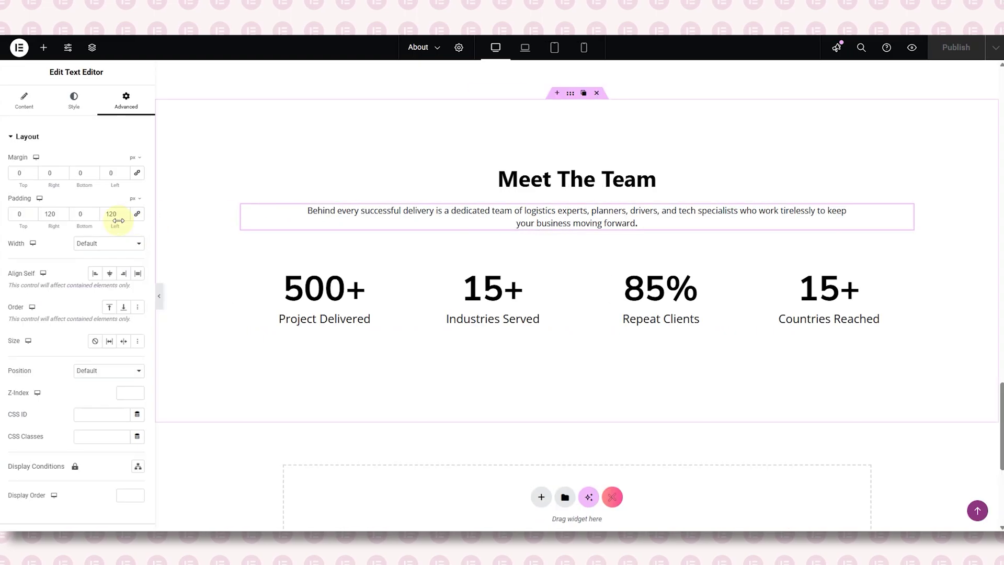
{"action": "type", "text": "180"}
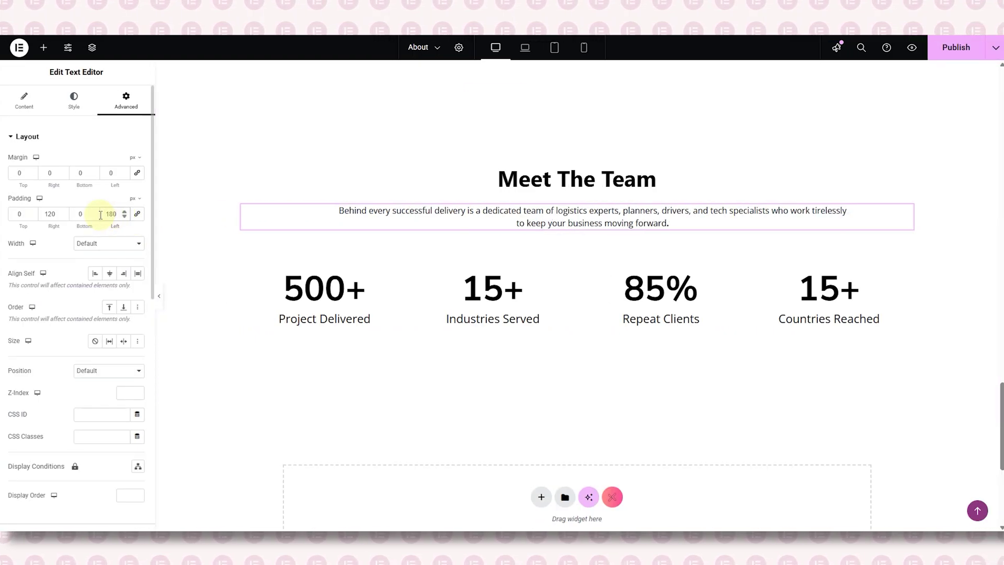
{"action": "type", "text": "180"}
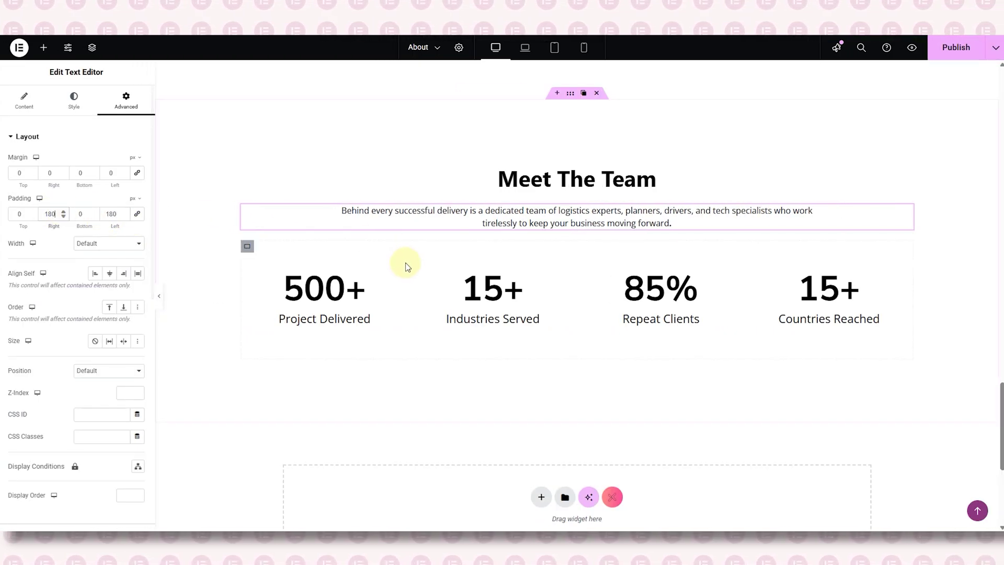
{"action": "scroll", "coordinate": [340, 238], "scroll_direction": "down", "scroll_amount": 1}
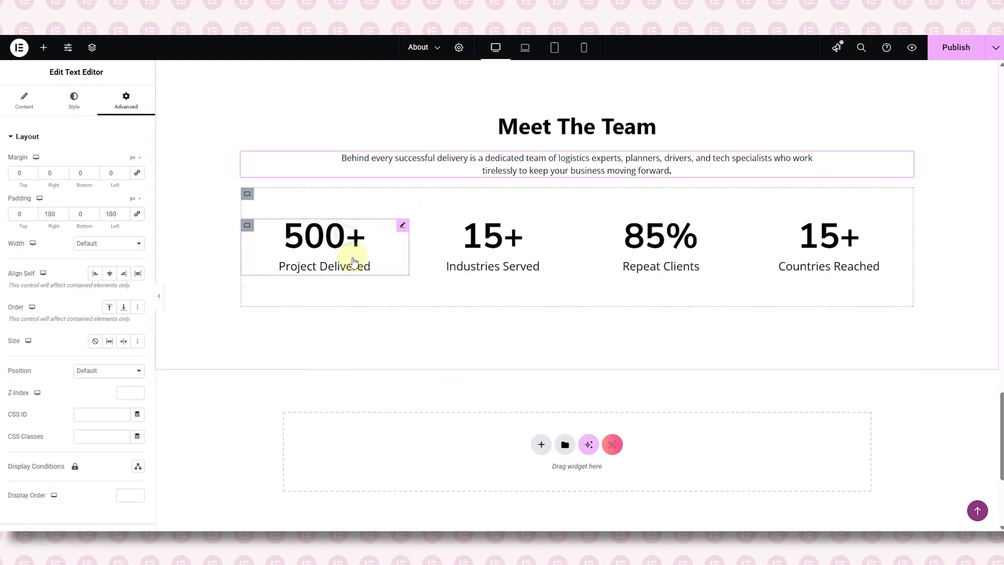
- Delete the four copied counters: 500+, Industries Served, 85% and Countries Reached
{"action": "right_click", "coordinate": [348, 236]}
{"action": "left_click", "coordinate": [397, 470]}
{"action": "right_click", "coordinate": [498, 241]}
{"action": "left_click", "coordinate": [517, 473]}
{"action": "right_click", "coordinate": [667, 238]}
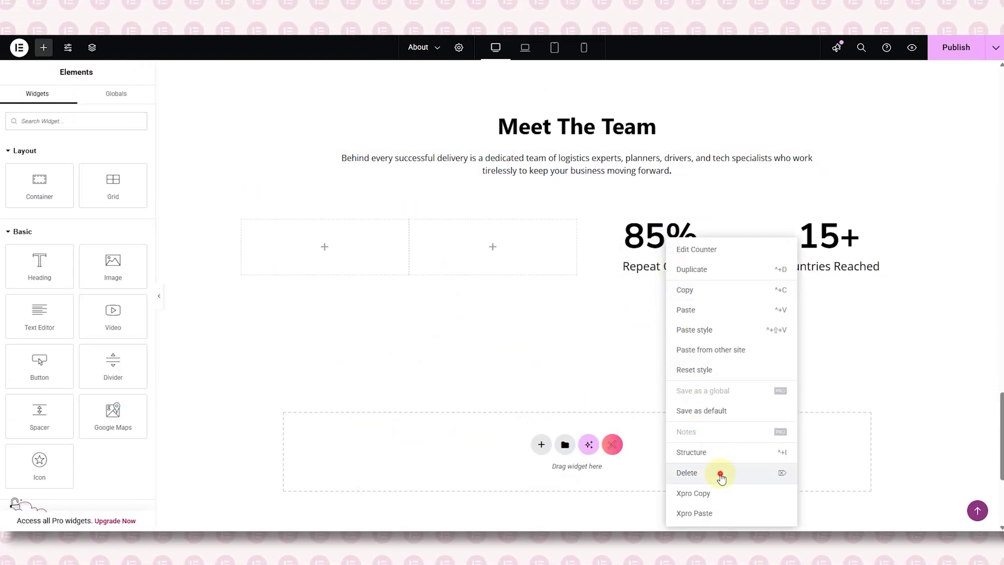
{"action": "left_click", "coordinate": [721, 474]}
{"action": "right_click", "coordinate": [827, 238]}
{"action": "left_click", "coordinate": [848, 471]}
- Delete the extra empty columns, leaving one column, adjust its width, and open the widgets list
{"action": "right_click", "coordinate": [759, 229]}
{"action": "left_click", "coordinate": [786, 502]}
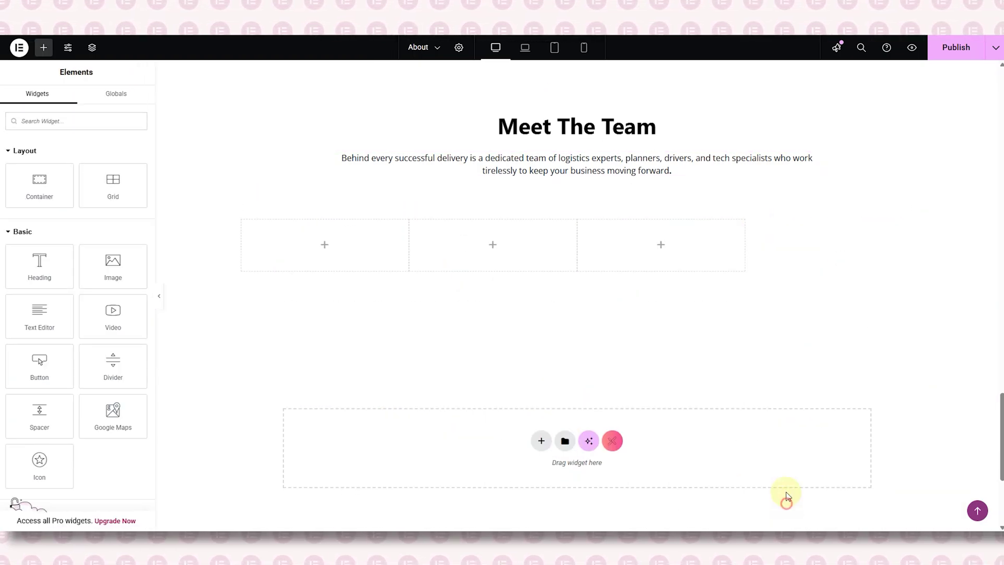
{"action": "left_click", "coordinate": [246, 230]}
{"action": "right_click", "coordinate": [420, 233]}
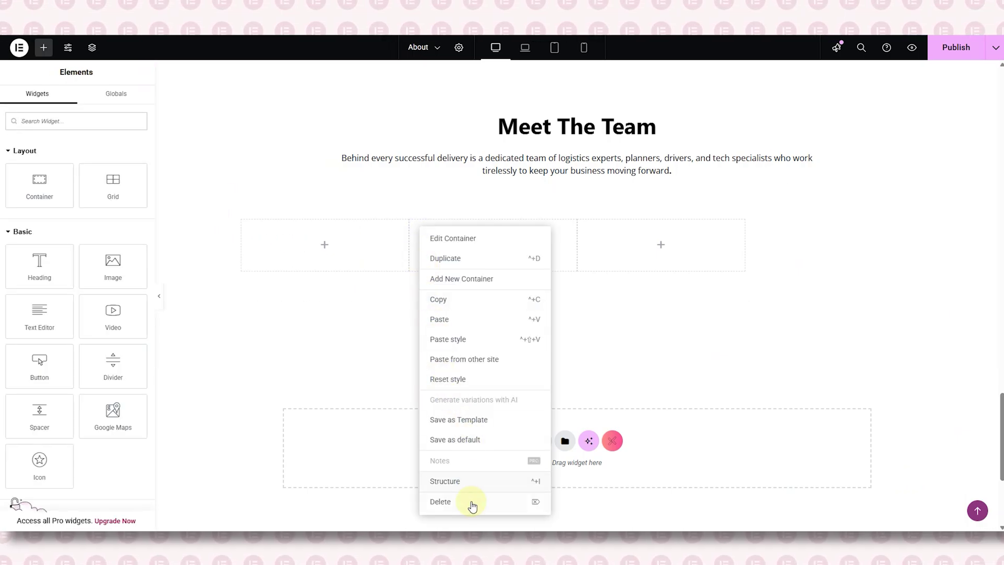
{"action": "left_click", "coordinate": [472, 503]}
{"action": "right_click", "coordinate": [417, 225]}
{"action": "left_click", "coordinate": [451, 497]}
{"action": "left_click", "coordinate": [247, 225]}
{"action": "double_click", "coordinate": [122, 224]}
{"action": "left_click", "coordinate": [43, 48]}
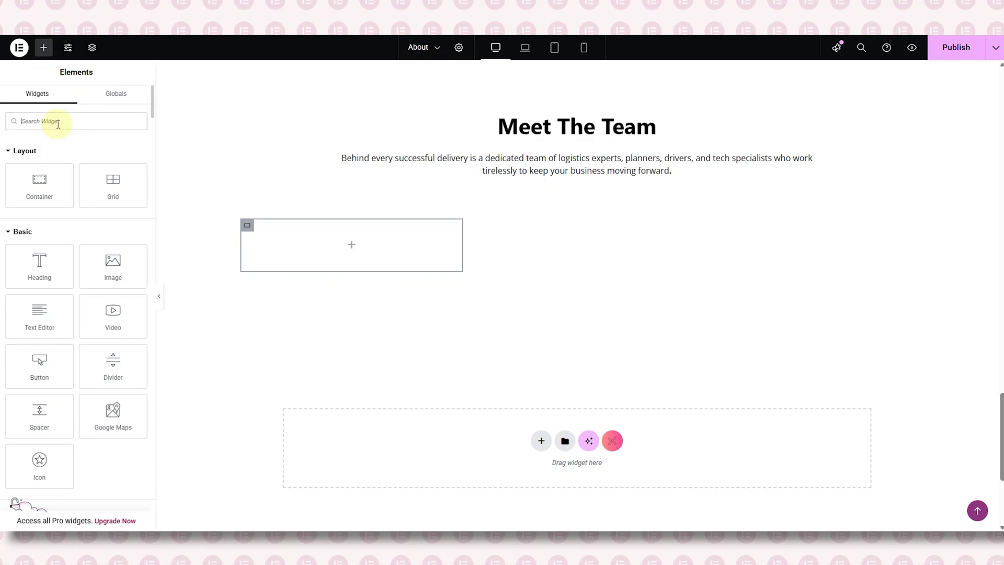
- Place a Team widget in the column with the yellow-shirt photo at Full resolution
{"action": "type", "text": "team"}
{"action": "left_click_drag", "start_coordinate": [92, 175], "coordinate": [293, 233]}
{"action": "left_click", "coordinate": [78, 223]}
{"action": "left_click", "coordinate": [296, 163]}
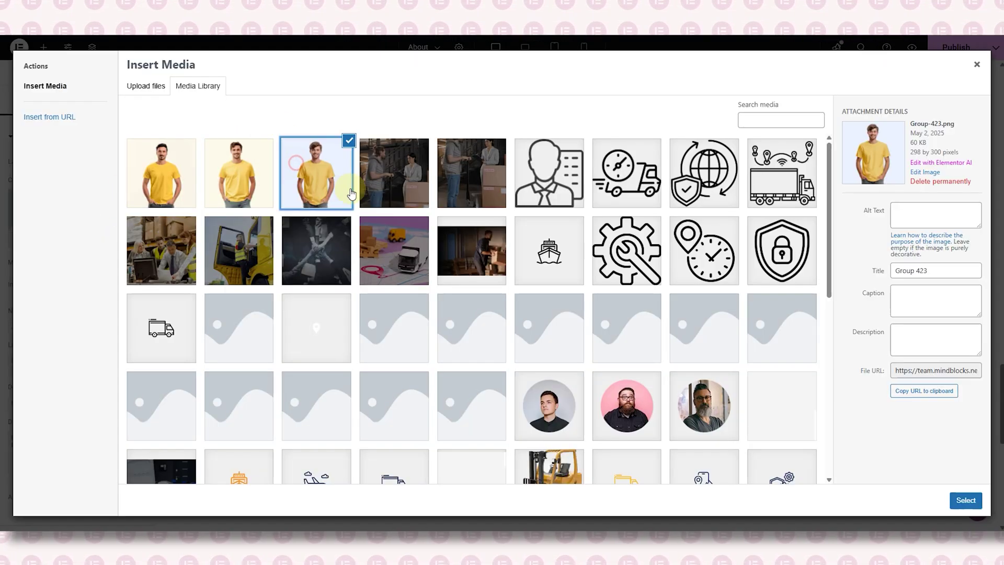
{"action": "left_click", "coordinate": [968, 503]}
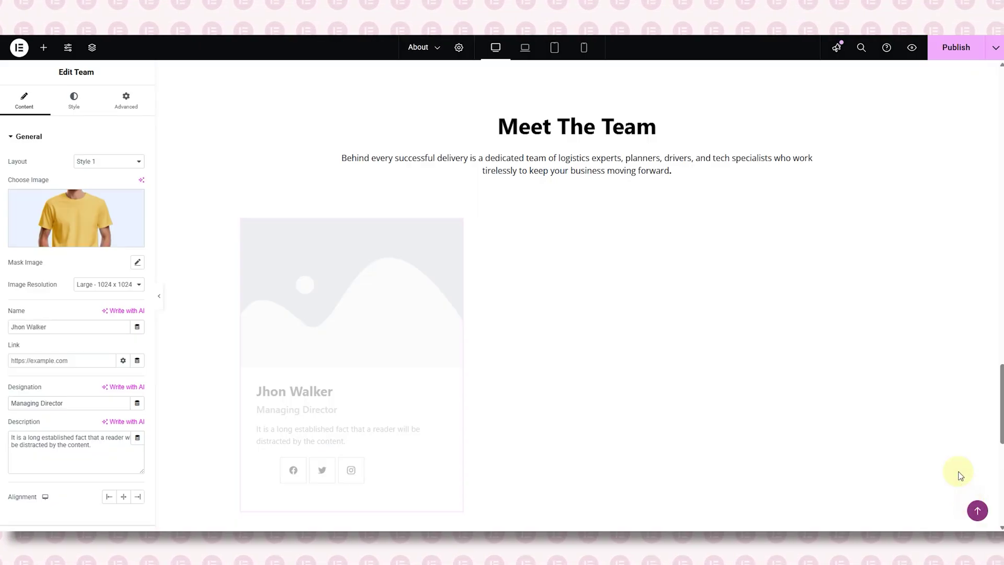
{"action": "left_click", "coordinate": [110, 287]}
{"action": "left_click", "coordinate": [105, 410]}
- Enter the member's name, set the title to Route Optimization Specialist, and centre the card
{"action": "double_click", "coordinate": [61, 328]}
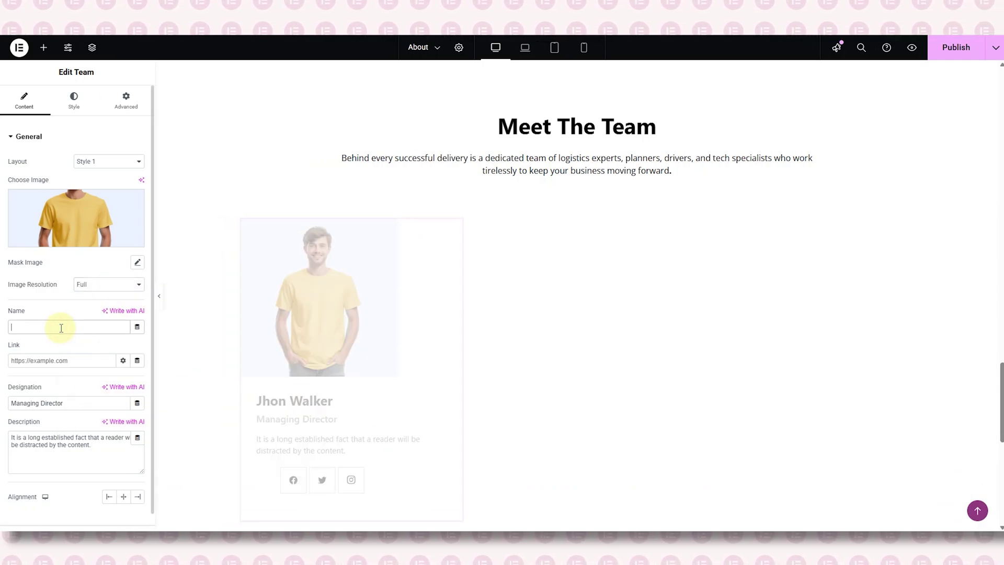
{"action": "triple_click", "coordinate": [64, 403]}
{"action": "key", "text": "BackSpace"}
{"action": "triple_click", "coordinate": [73, 450]}
{"action": "key", "text": "BackSpace"}
{"action": "left_click", "coordinate": [62, 328]}
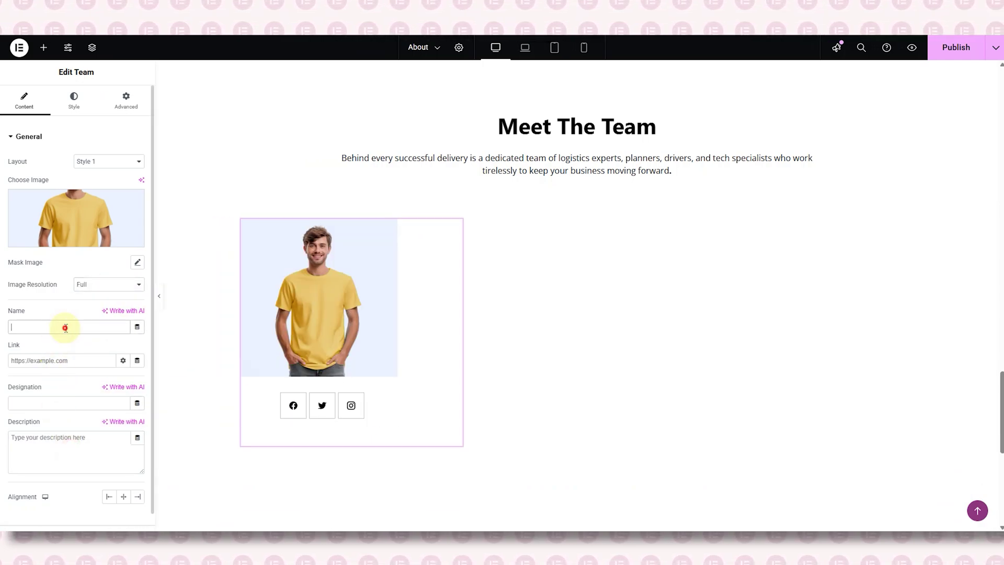
{"action": "left_click", "coordinate": [52, 388]}
{"action": "type", "text": "Route Optimization Specialist"}
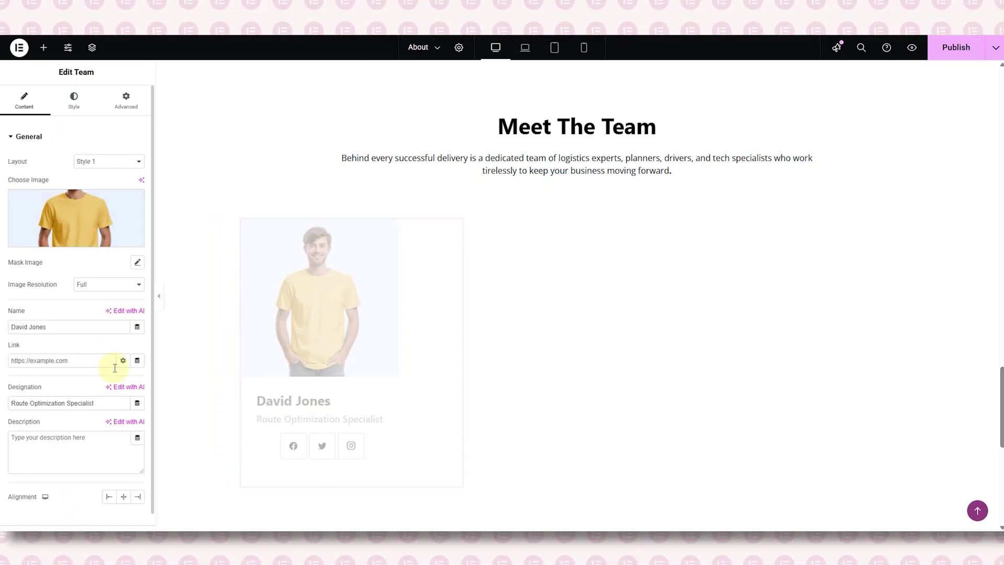
{"action": "left_click", "coordinate": [124, 496]}
- In the card's content styling, make the member name black
{"action": "left_click", "coordinate": [74, 99]}
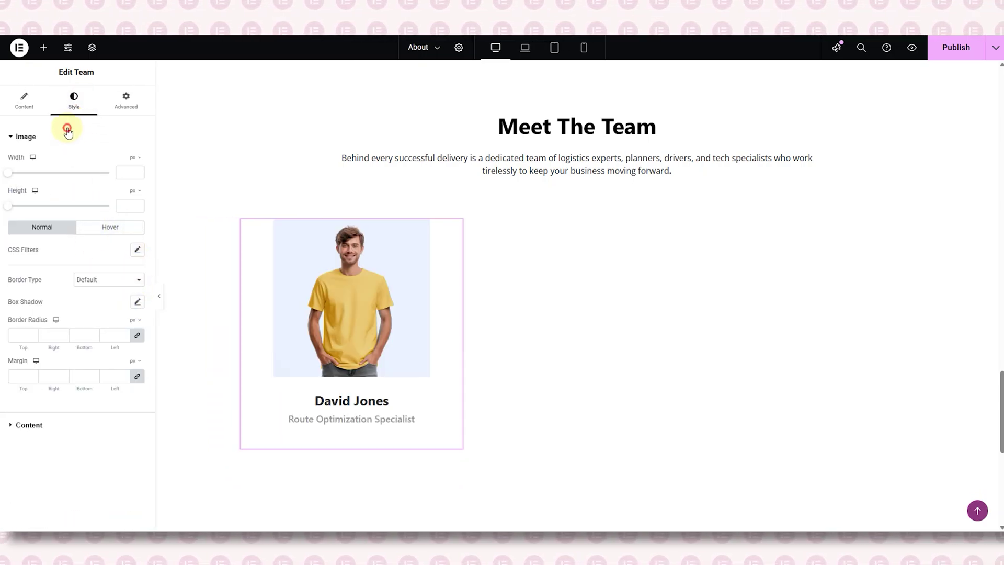
{"action": "left_click", "coordinate": [67, 135]}
{"action": "left_click", "coordinate": [76, 162]}
{"action": "left_click", "coordinate": [123, 335]}
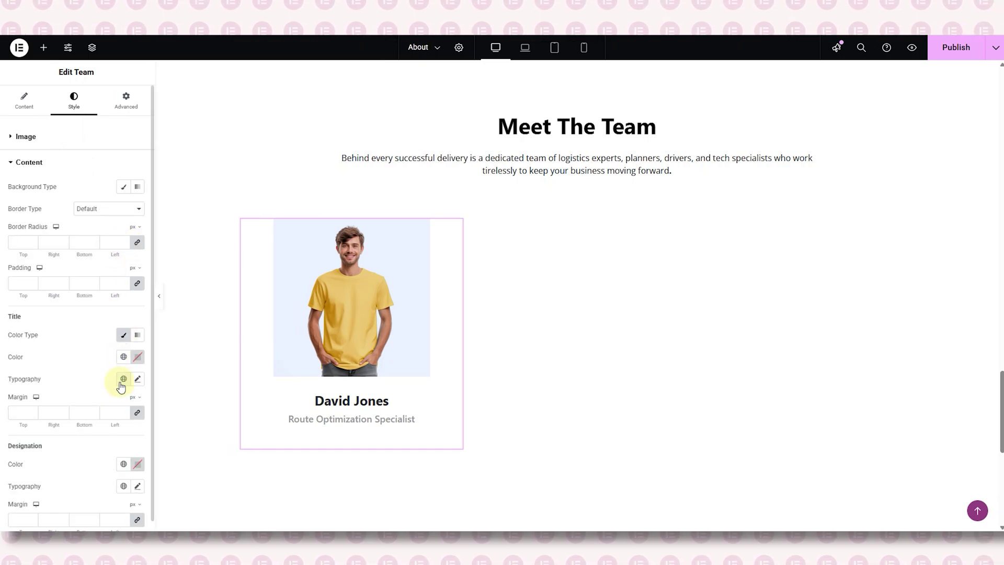
{"action": "left_click", "coordinate": [138, 356]}
{"action": "left_click", "coordinate": [106, 363]}
- Set the name typography to Nunito Sans, size 28, Bold (700)
{"action": "left_click", "coordinate": [138, 369]}
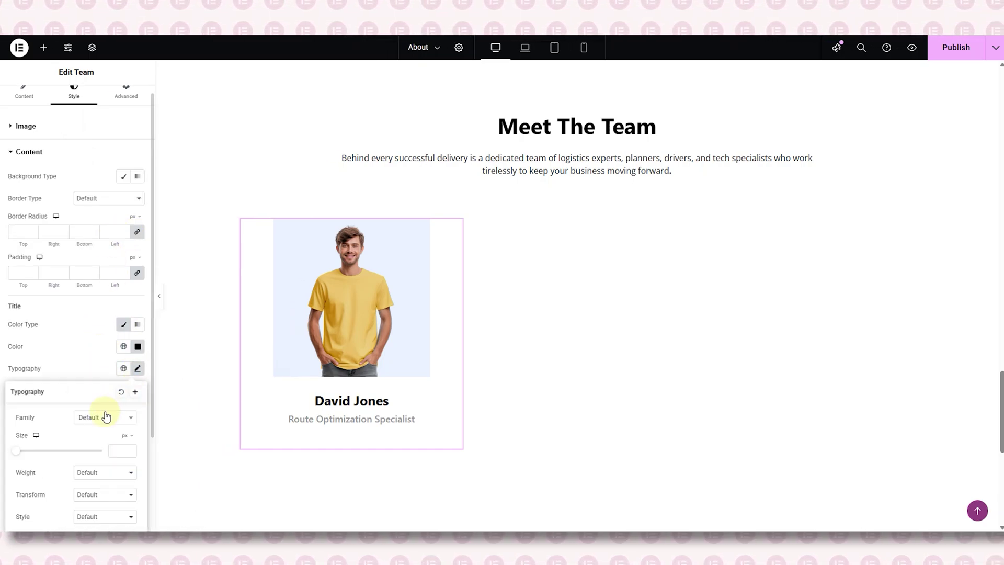
{"action": "left_click", "coordinate": [104, 417]}
{"action": "type", "text": "nun it"}
{"action": "key", "text": "BackSpace"}
{"action": "key", "text": "BackSpace"}
{"action": "key", "text": "BackSpace"}
{"action": "type", "text": "ito sana"}
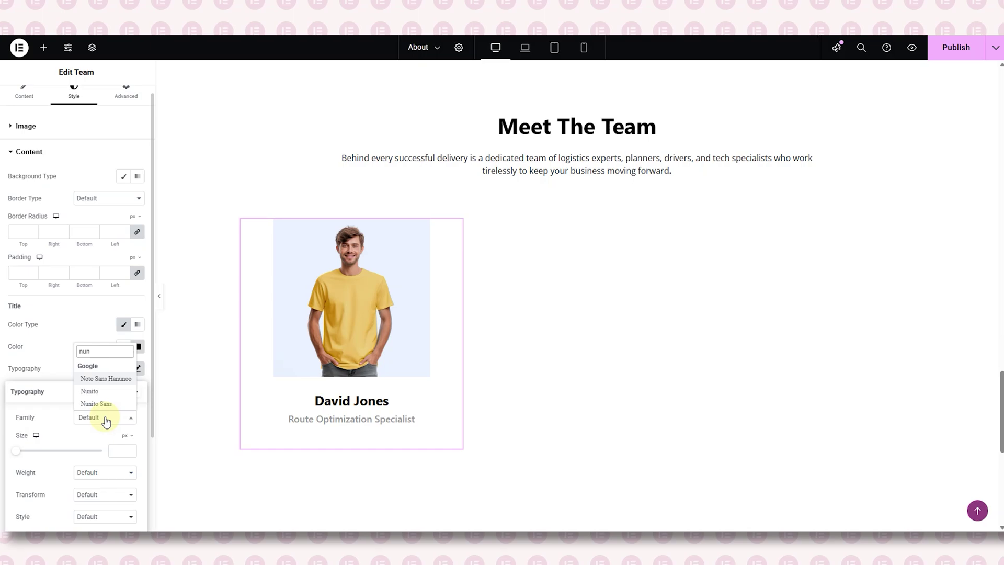
{"action": "key", "text": "BackSpace"}
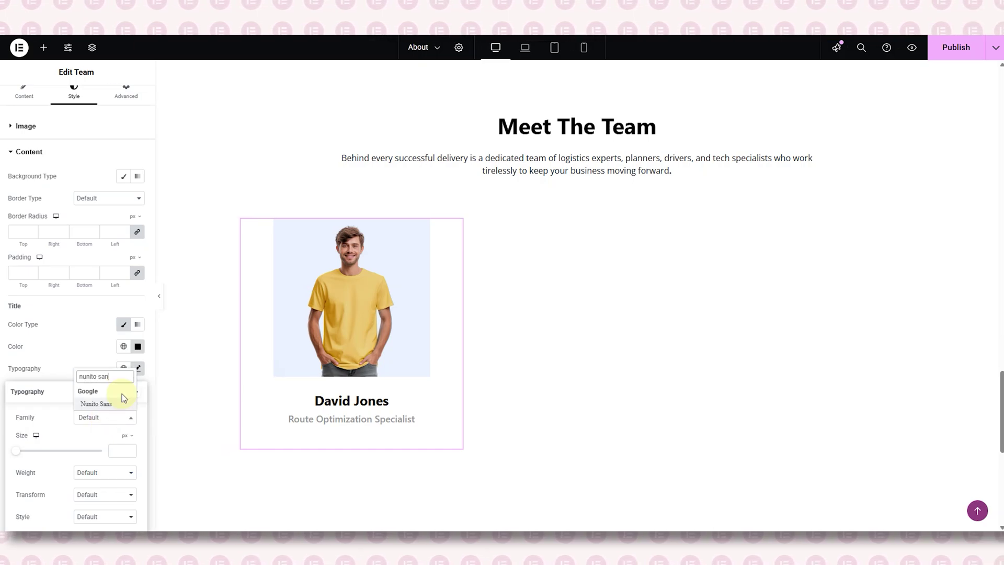
{"action": "type", "text": "s"}
{"action": "left_click", "coordinate": [124, 401]}
{"action": "type", "text": "28"}
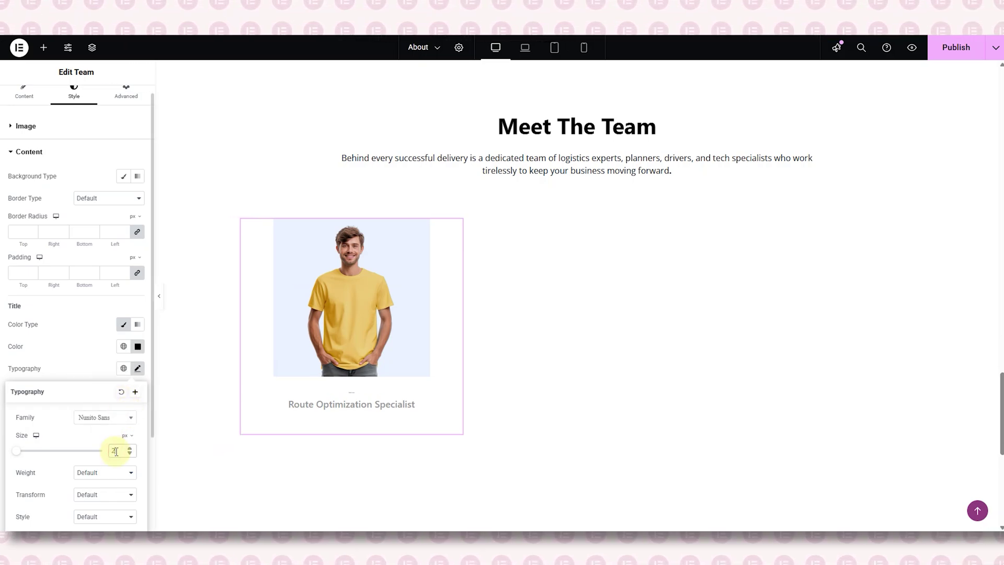
{"action": "left_click", "coordinate": [110, 472]}
{"action": "left_click", "coordinate": [108, 403]}
{"action": "left_click", "coordinate": [101, 375]}
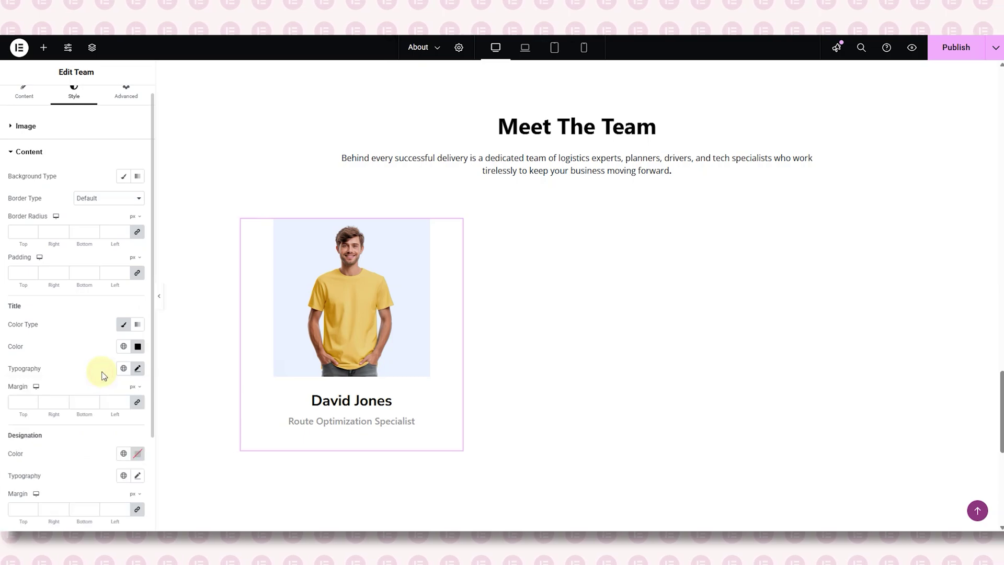
- Set the job title colour to #141414
{"action": "left_click", "coordinate": [137, 453]}
{"action": "left_click", "coordinate": [138, 454]}
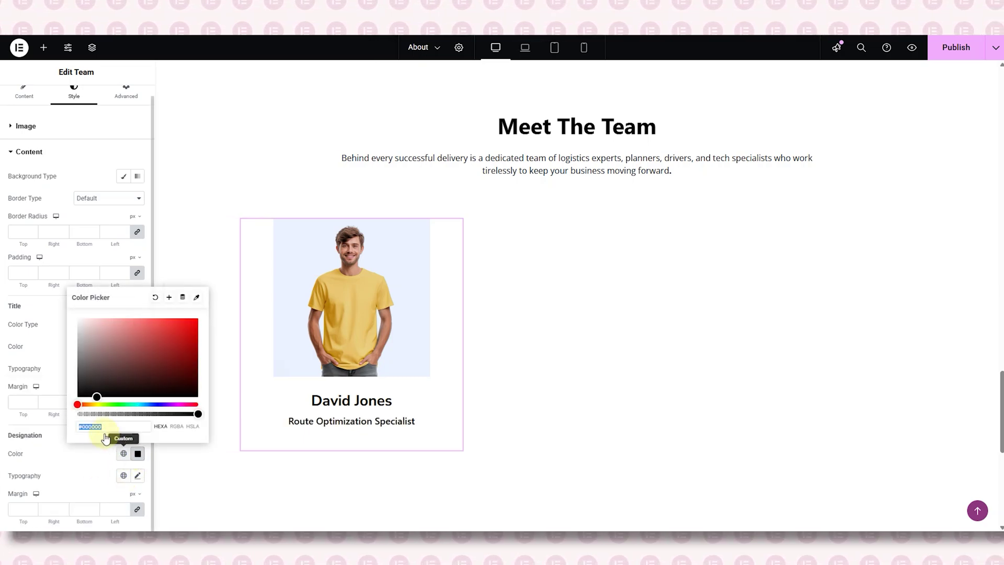
{"action": "double_click", "coordinate": [94, 426]}
{"action": "type", "text": "141414"}
- Set the job title typography to Open Sans with Normal weight
{"action": "left_click", "coordinate": [137, 476]}
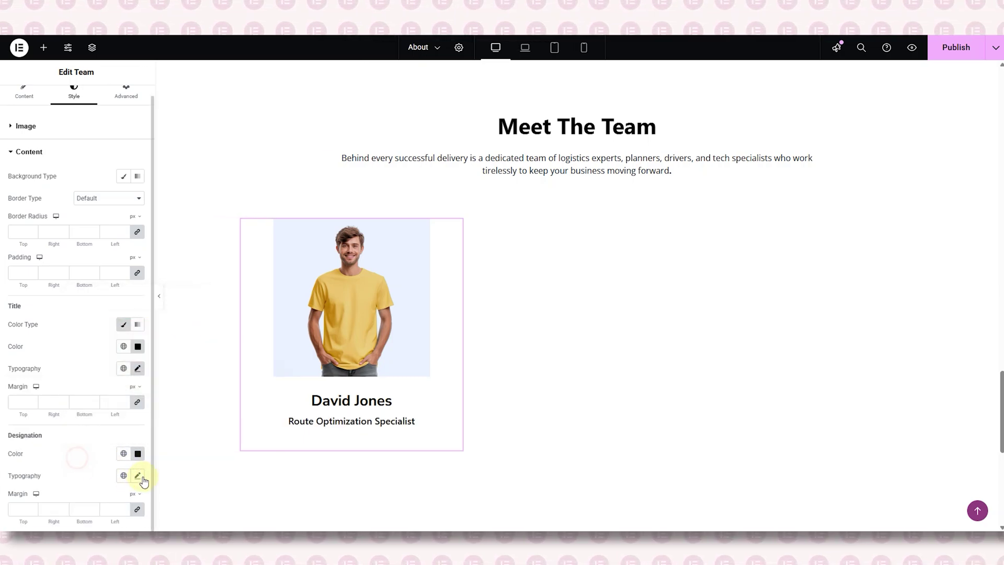
{"action": "scroll", "coordinate": [91, 418], "scroll_direction": "down", "scroll_amount": 4}
{"action": "left_click", "coordinate": [98, 315]}
{"action": "type", "text": "open sans"}
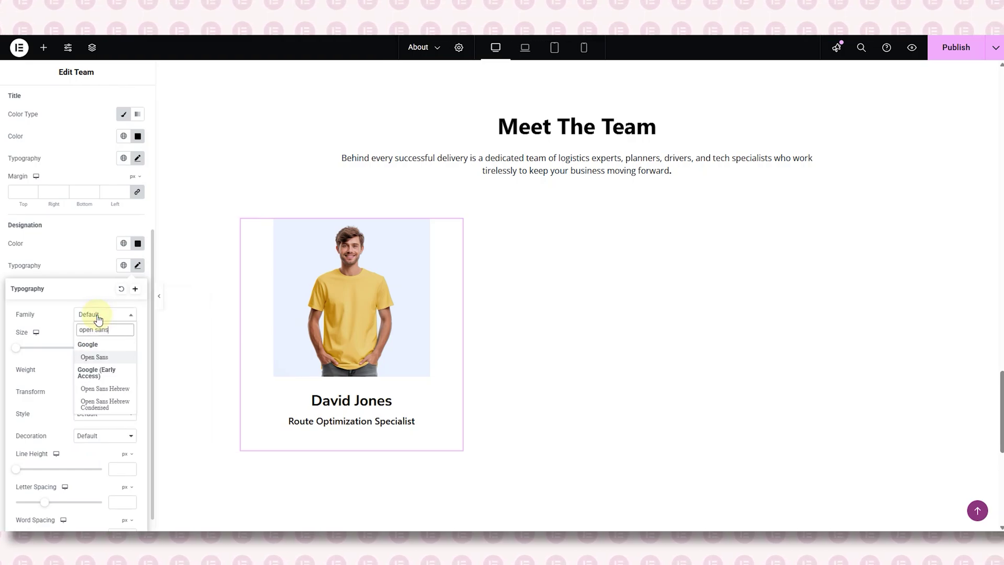
{"action": "key", "text": "Return"}
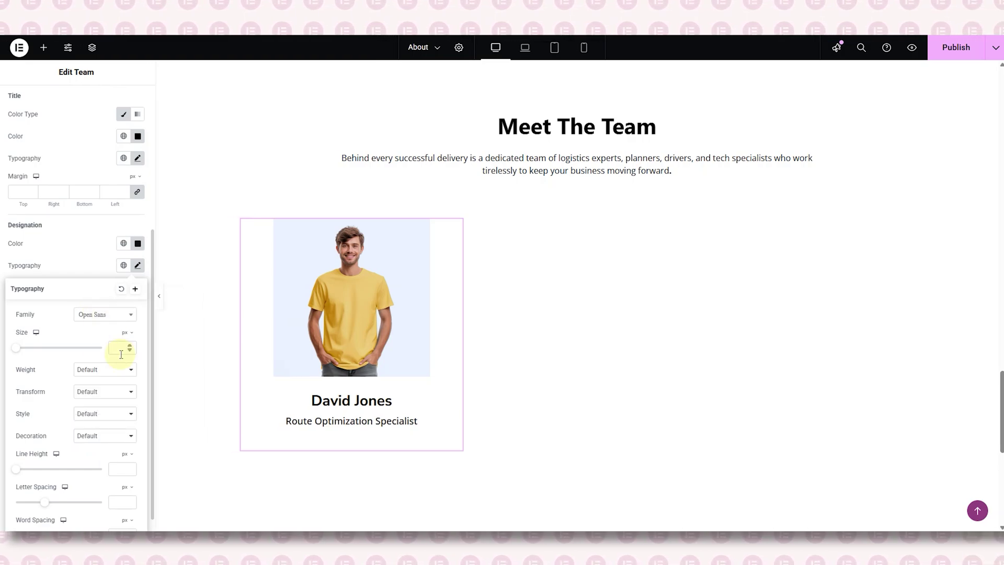
{"action": "left_click", "coordinate": [105, 369]}
{"action": "left_click", "coordinate": [99, 503]}
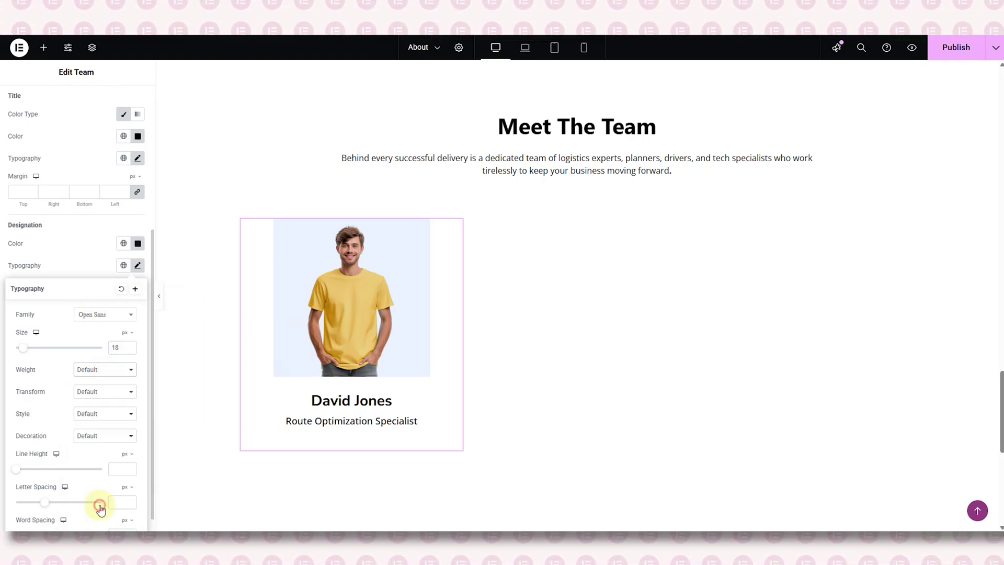
{"action": "left_click", "coordinate": [109, 265]}
{"action": "right_click", "coordinate": [251, 226]}
- Add a column beside the card and duplicate the team card column
{"action": "left_click", "coordinate": [272, 277]}
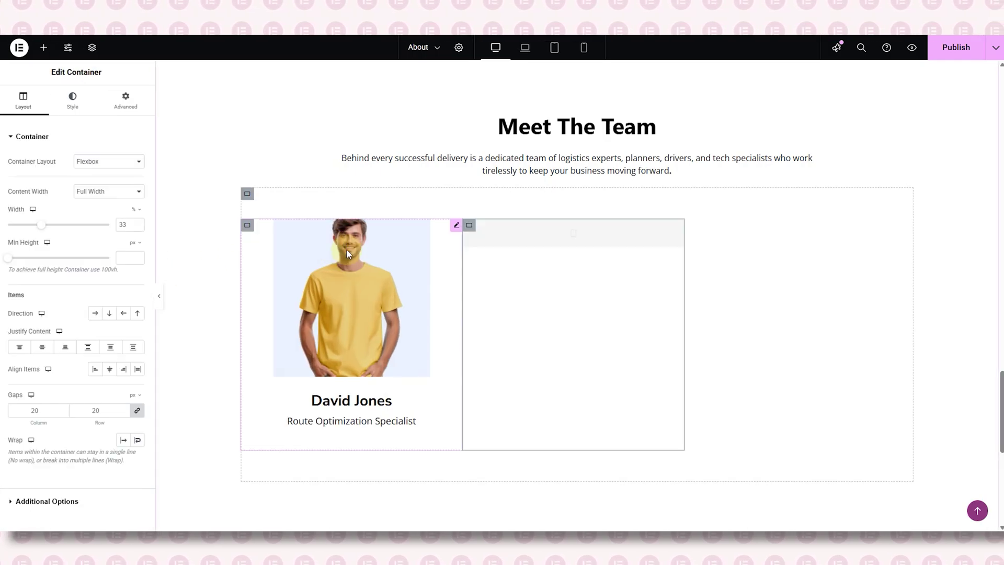
{"action": "right_click", "coordinate": [471, 229]}
{"action": "left_click", "coordinate": [486, 254]}
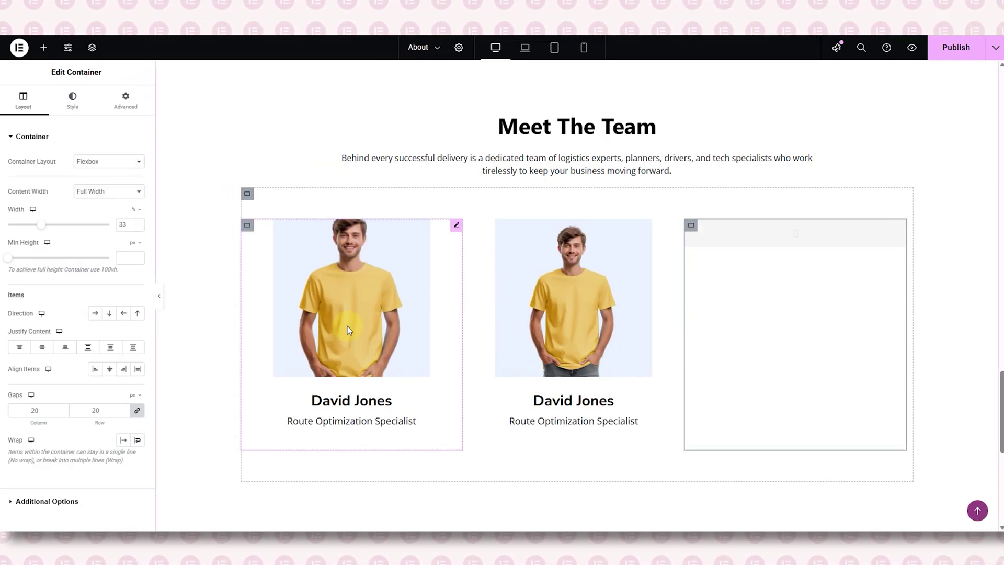
- Give the second card a different yellow-shirt photo, a new member name and Customer Success Manager
{"action": "left_click", "coordinate": [527, 262]}
{"action": "left_click", "coordinate": [94, 218]}
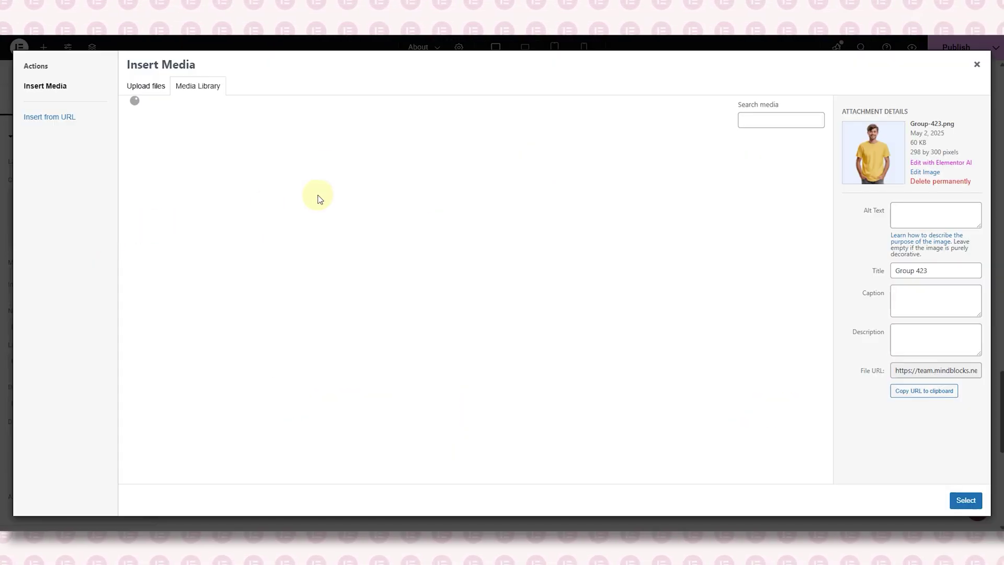
{"action": "left_click", "coordinate": [226, 173]}
{"action": "left_click", "coordinate": [966, 500]}
{"action": "double_click", "coordinate": [38, 328]}
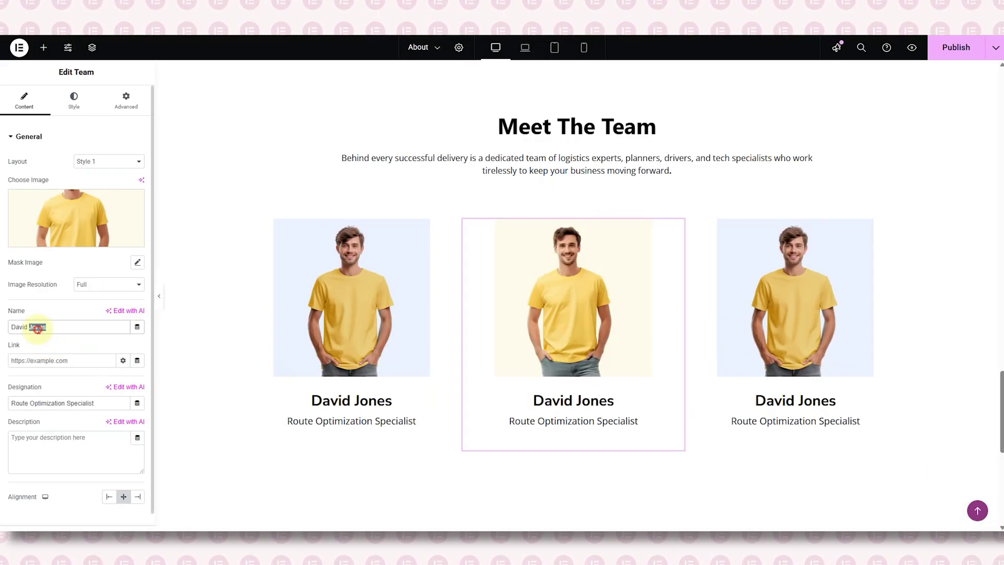
{"action": "key", "text": "ctrl+a"}
{"action": "key", "text": "BackSpace"}
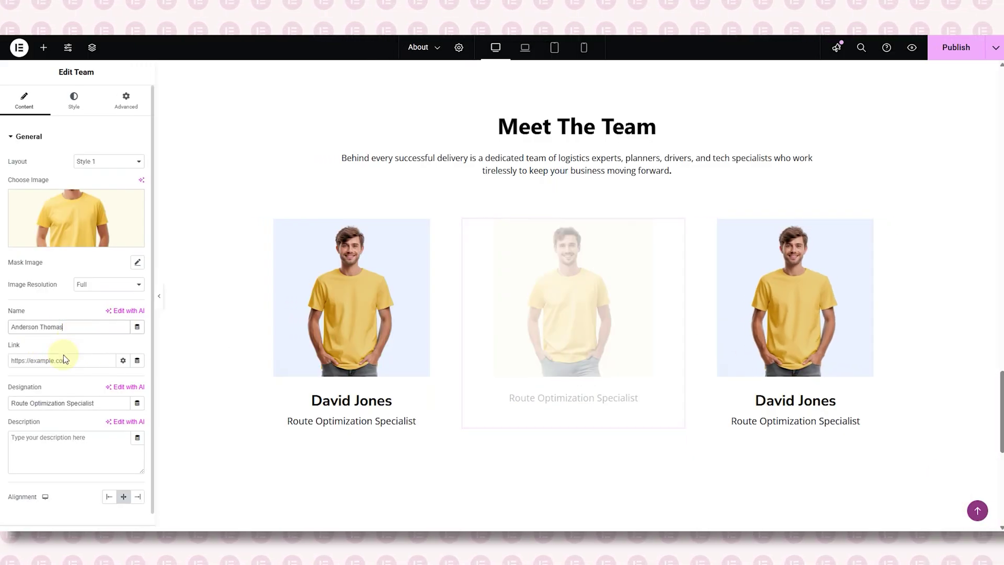
{"action": "type", "text": "Customer Success Manager"}
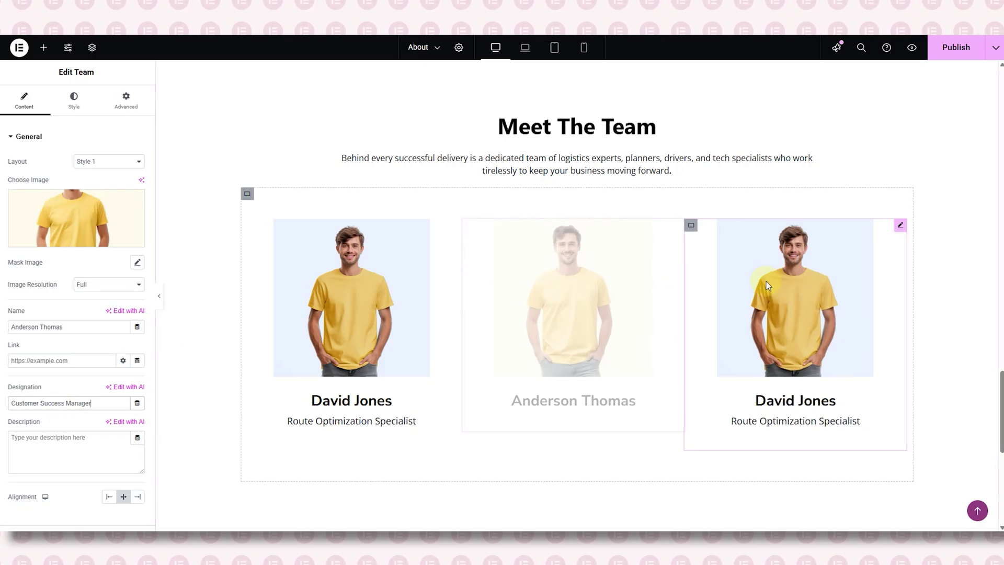
- Give the third card a yellow-shirt photo, its member name and the Logistics Coordinator title
{"action": "left_click", "coordinate": [795, 314]}
{"action": "left_click", "coordinate": [74, 216]}
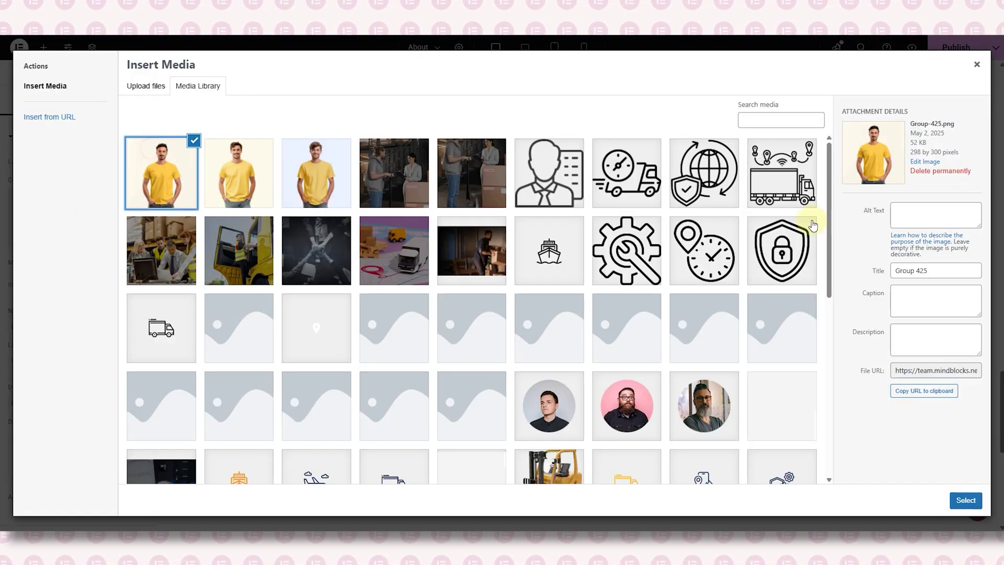
{"action": "left_click", "coordinate": [966, 500]}
{"action": "double_click", "coordinate": [49, 328]}
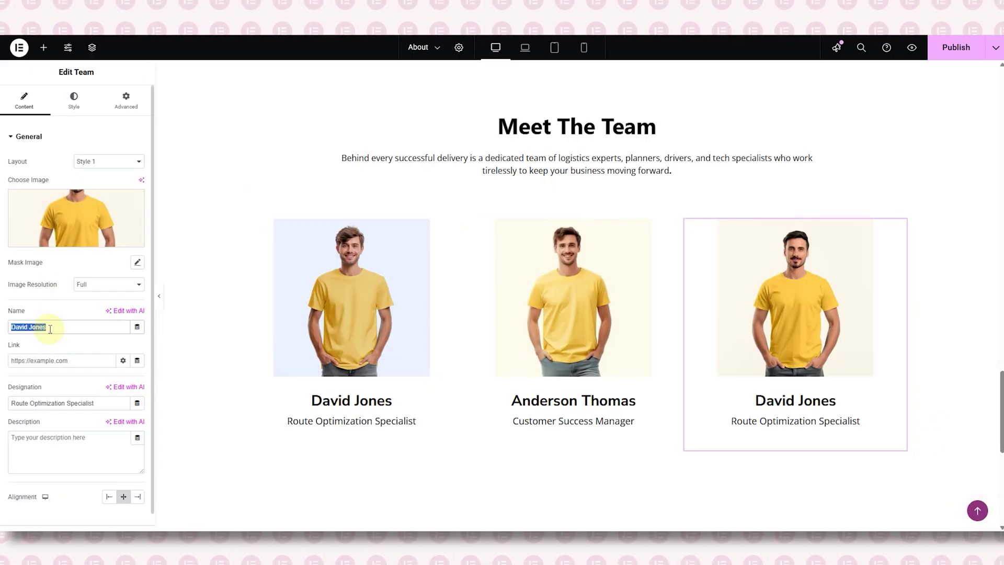
{"action": "triple_click", "coordinate": [66, 403]}
{"action": "type", "text": "Logistics Coordinator"}
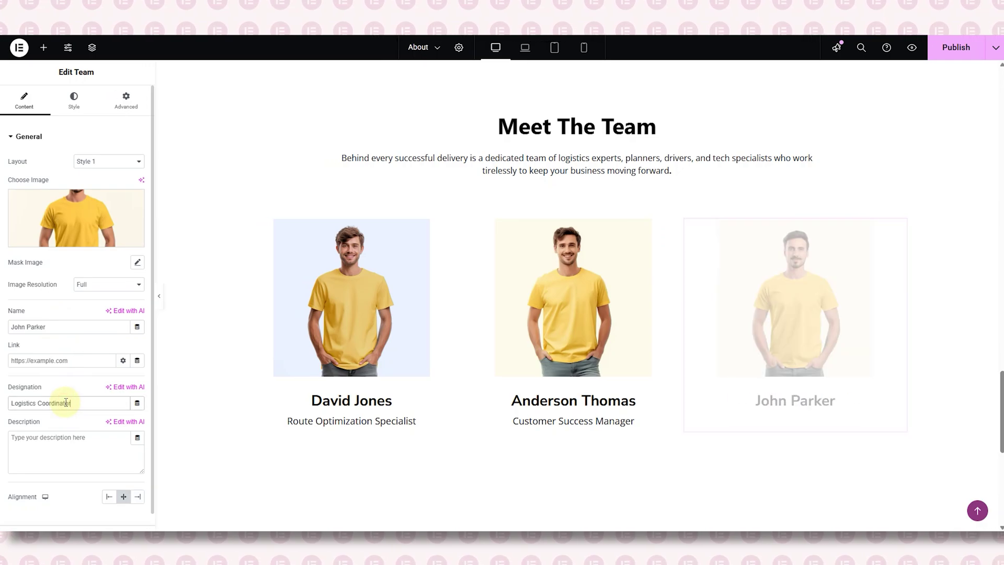
{"action": "left_click", "coordinate": [159, 296]}
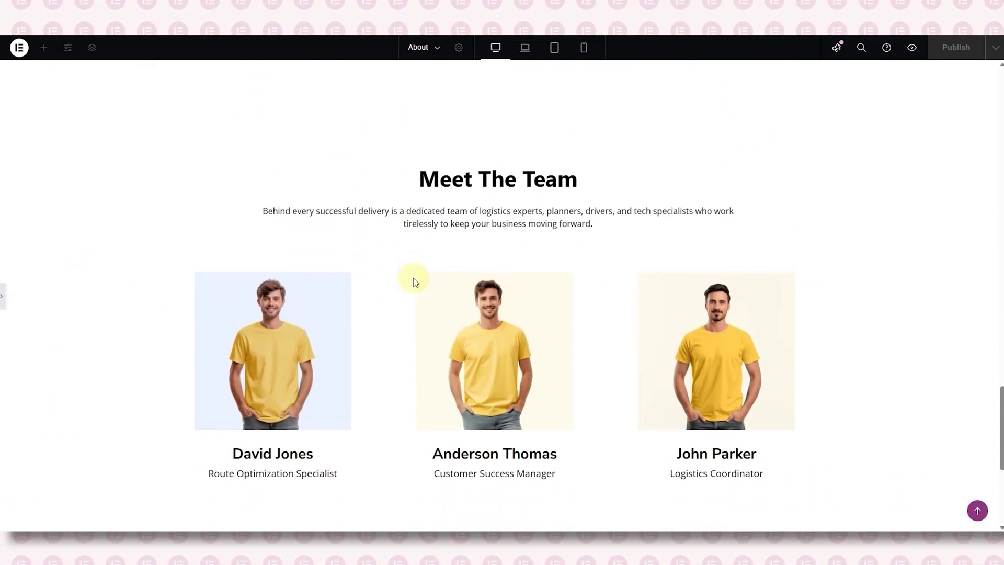
- Give the Meet The Team section a classic background using the grey patterned image
{"action": "left_click", "coordinate": [271, 248]}
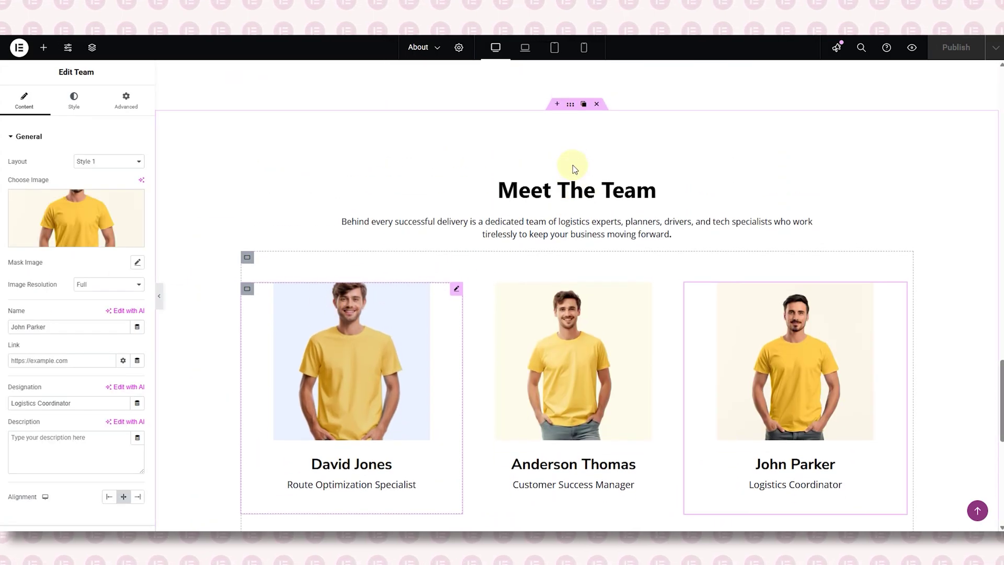
{"action": "left_click", "coordinate": [336, 299]}
{"action": "left_click", "coordinate": [80, 107]}
{"action": "left_click", "coordinate": [101, 181]}
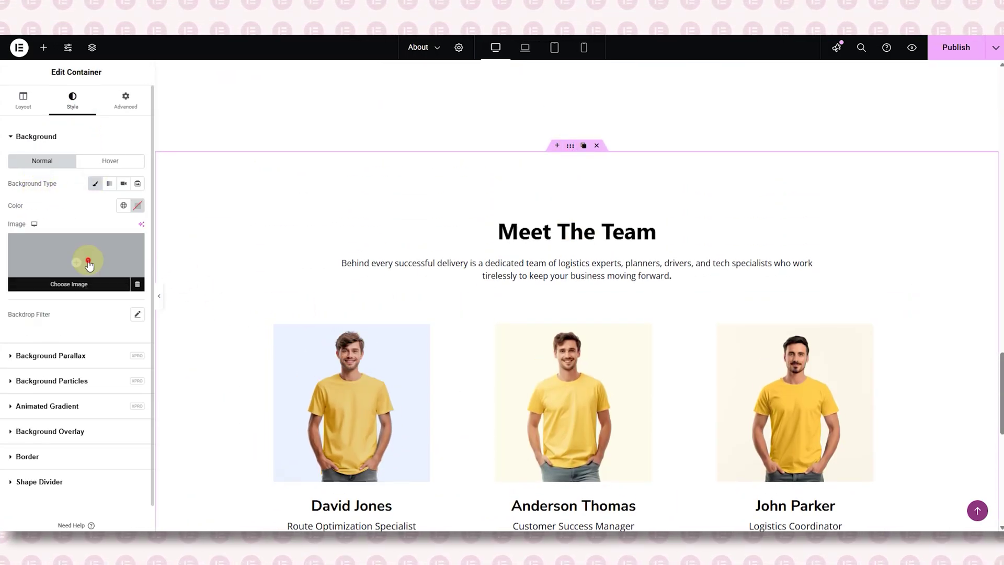
{"action": "left_click", "coordinate": [85, 262]}
{"action": "scroll", "coordinate": [473, 263], "scroll_direction": "down", "scroll_amount": 4}
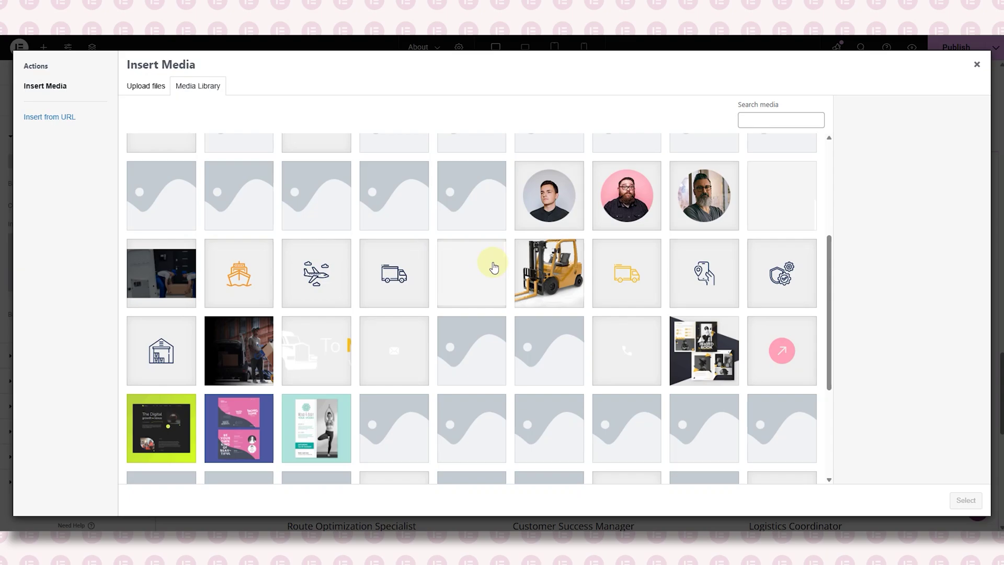
{"action": "left_click", "coordinate": [494, 268]}
{"action": "left_click", "coordinate": [966, 499]}
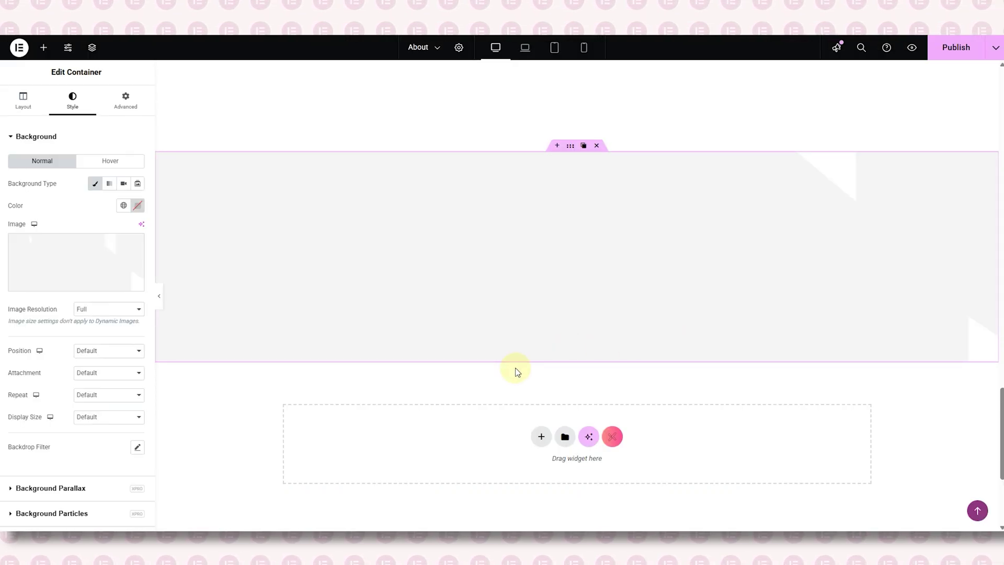
- Set the background to Center Center position, No-repeat, and Cover display size
{"action": "left_click", "coordinate": [116, 351]}
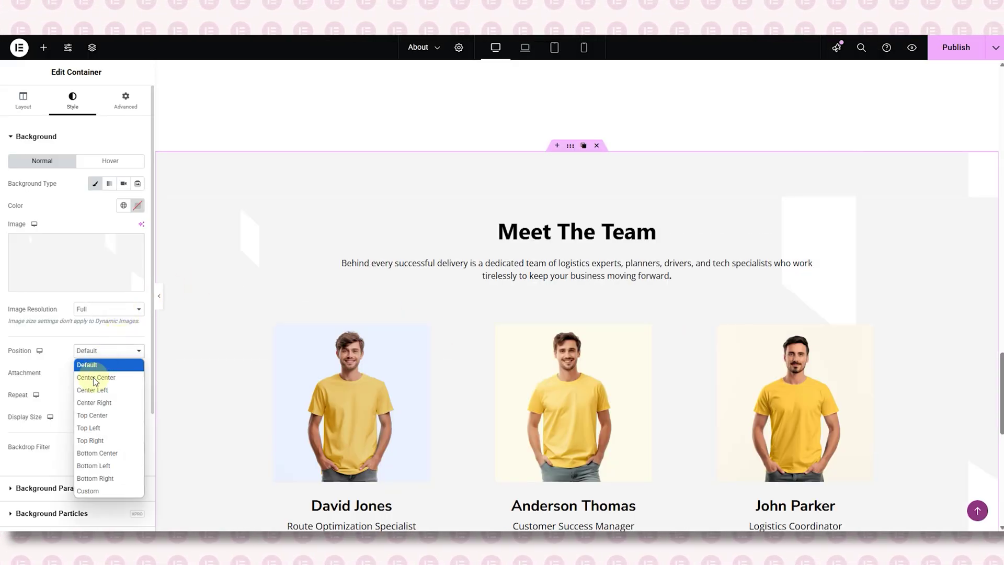
{"action": "left_click", "coordinate": [95, 377]}
{"action": "scroll", "coordinate": [90, 366], "scroll_direction": "down", "scroll_amount": 2}
{"action": "left_click", "coordinate": [101, 290]}
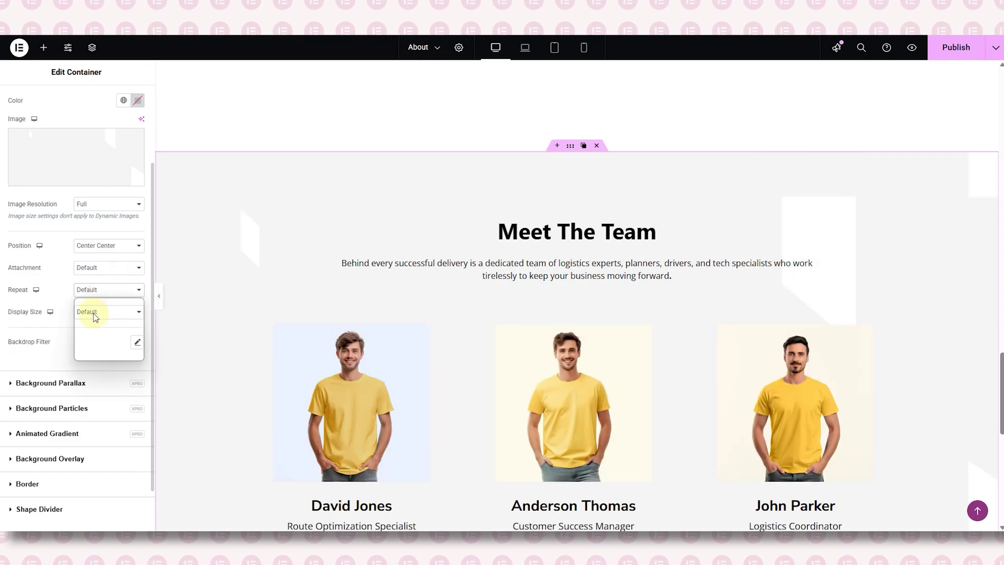
{"action": "left_click", "coordinate": [99, 317]}
{"action": "scroll", "coordinate": [99, 268], "scroll_direction": "down", "scroll_amount": 1}
{"action": "left_click", "coordinate": [101, 259]}
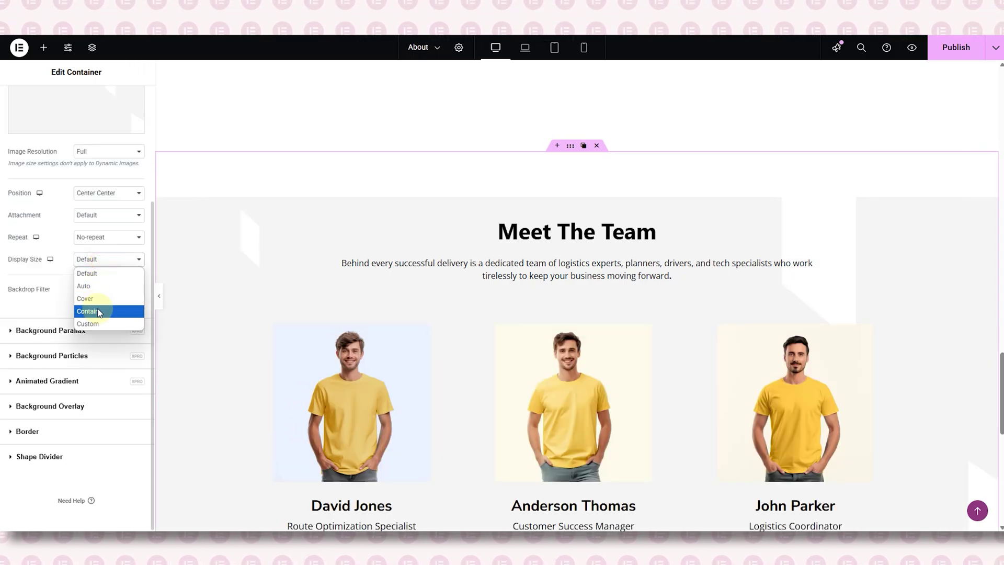
{"action": "left_click", "coordinate": [100, 298]}
{"action": "scroll", "coordinate": [296, 266], "scroll_direction": "down", "scroll_amount": 5}
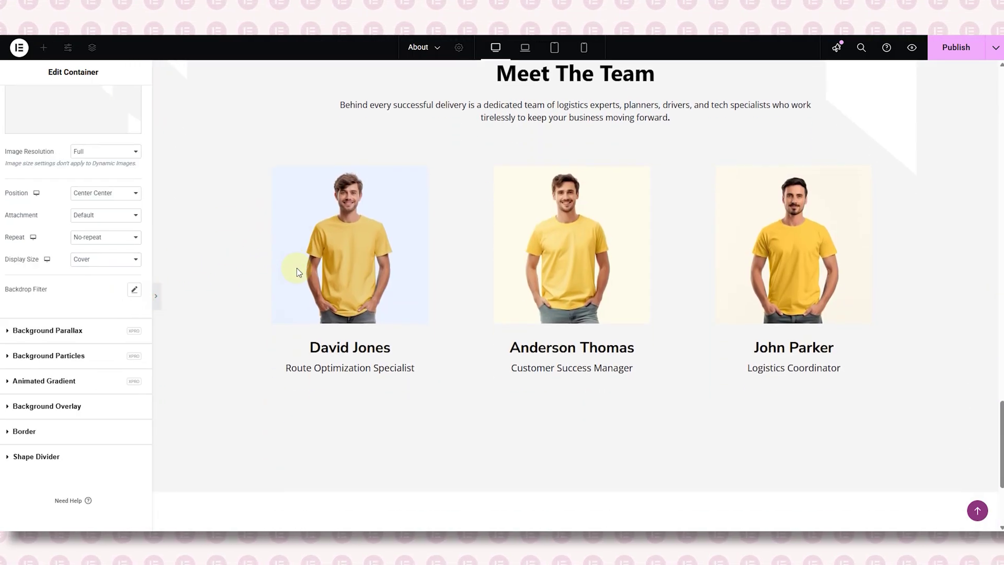
- Preview the section without the editing panel, then bring the panel back
{"action": "key", "text": "ctrl+p"}
{"action": "scroll", "coordinate": [296, 272], "scroll_direction": "up", "scroll_amount": 4}
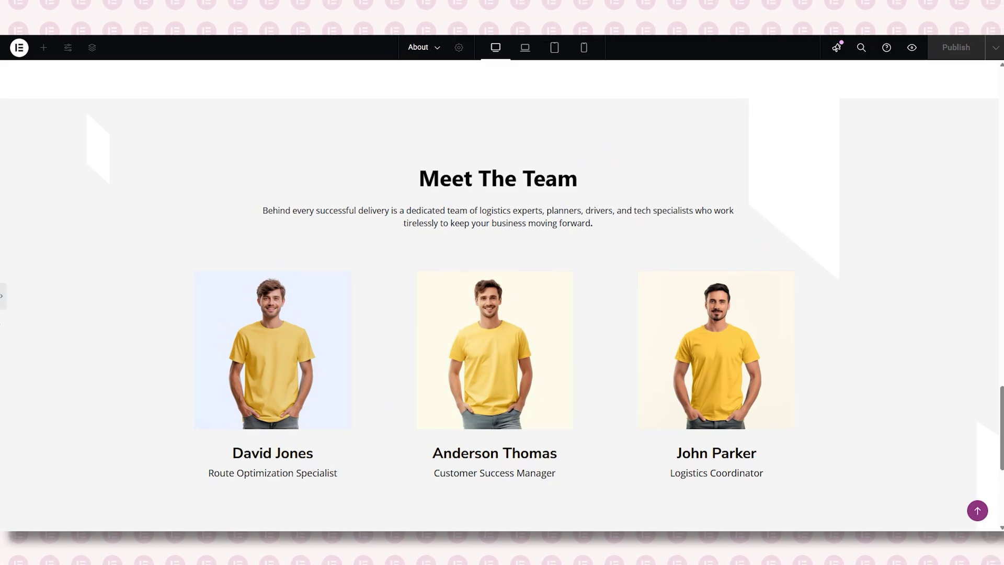
{"action": "key", "text": "ctrl+p"}
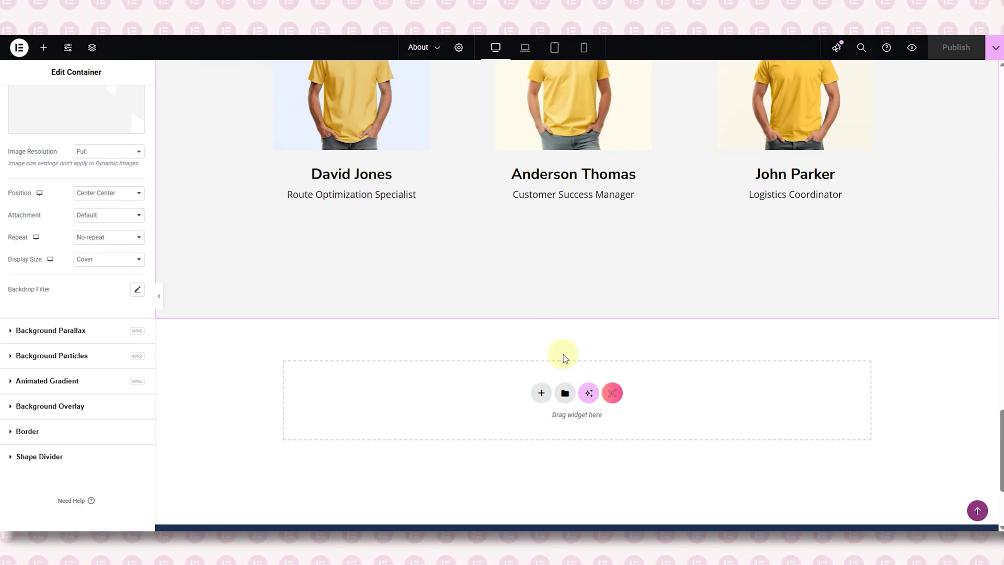
{"action": "scroll", "coordinate": [563, 353], "scroll_direction": "down", "scroll_amount": 2}
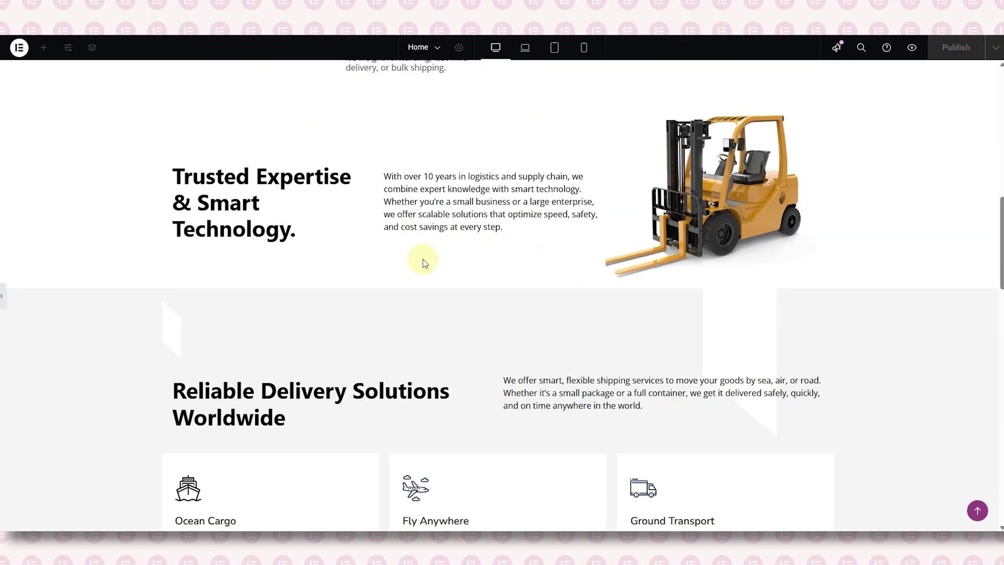
- Copy the Home page's What Our Client Say About Us section and paste it into the About page
{"action": "scroll", "coordinate": [425, 263], "scroll_direction": "down", "scroll_amount": 10}
{"action": "left_click", "coordinate": [4, 296]}
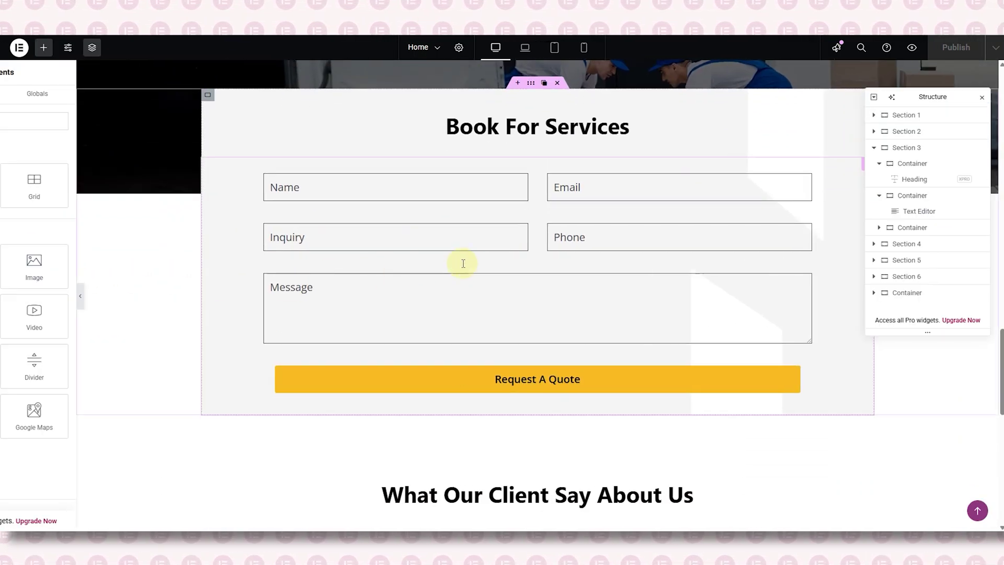
{"action": "scroll", "coordinate": [465, 268], "scroll_direction": "down", "scroll_amount": 6}
{"action": "left_click", "coordinate": [570, 94]}
{"action": "right_click", "coordinate": [570, 95]}
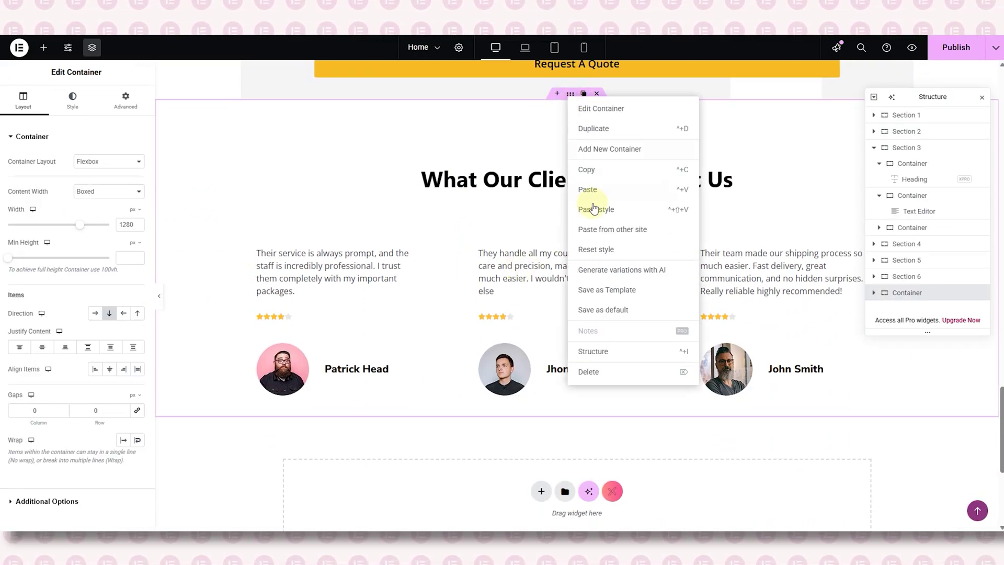
{"action": "left_click", "coordinate": [586, 169]}
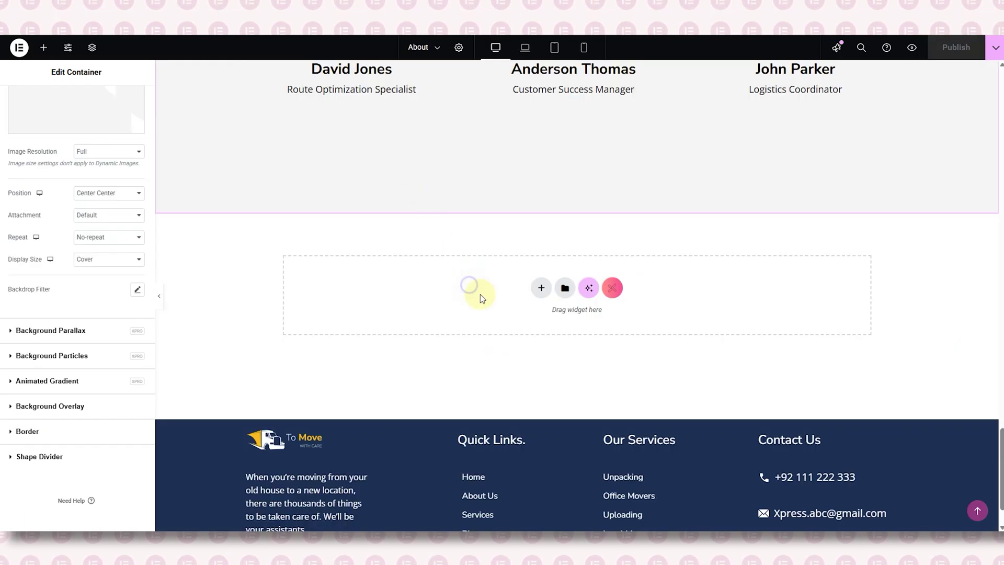
{"action": "right_click", "coordinate": [472, 287]}
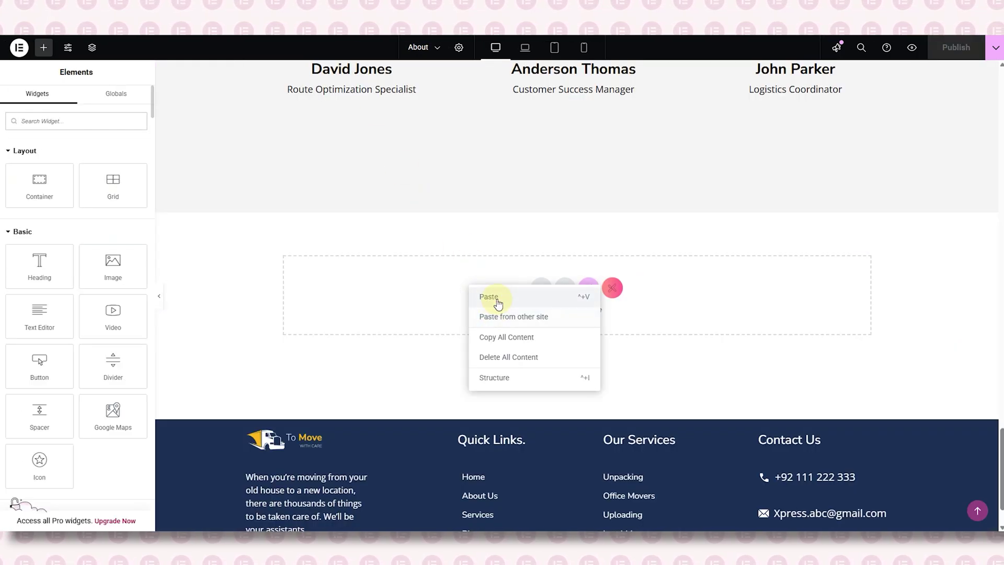
{"action": "left_click", "coordinate": [497, 303]}
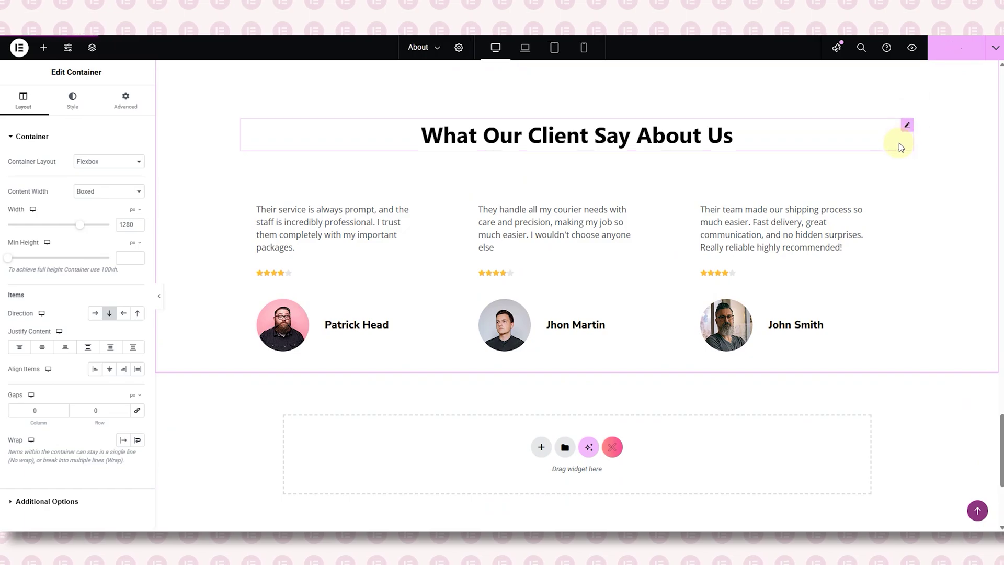
{"action": "left_click", "coordinate": [911, 47]}
- Scroll the live About page down through the team and testimonials to the footer
{"action": "scroll", "coordinate": [376, 153], "scroll_direction": "down", "scroll_amount": 5}
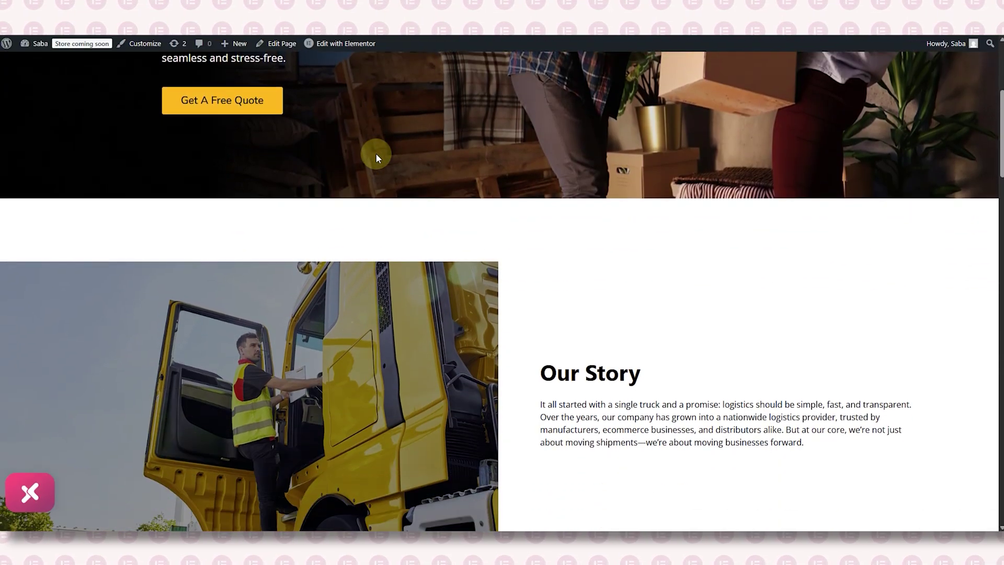
{"action": "scroll", "coordinate": [376, 156], "scroll_direction": "down", "scroll_amount": 15}
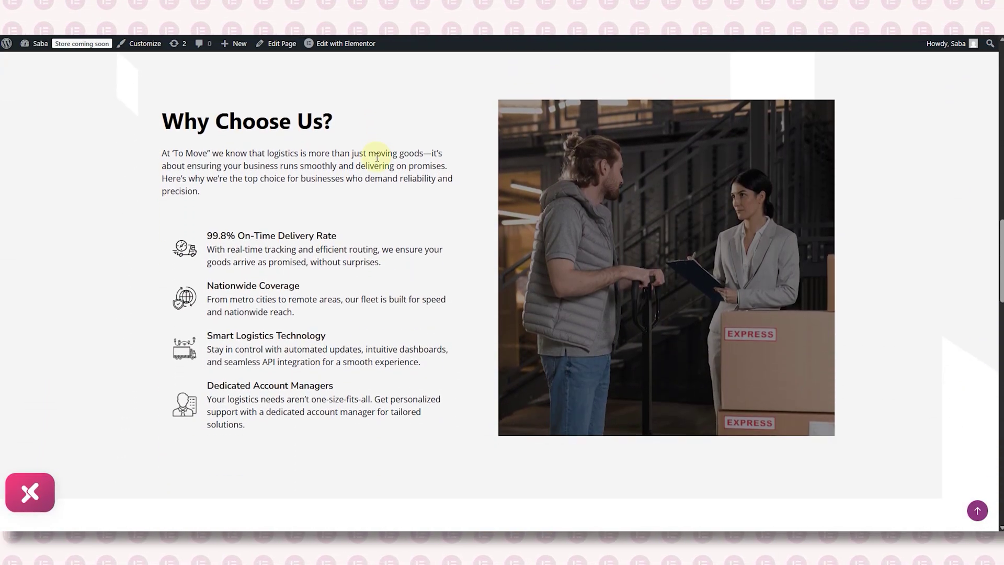
{"action": "scroll", "coordinate": [376, 157], "scroll_direction": "down", "scroll_amount": 15}
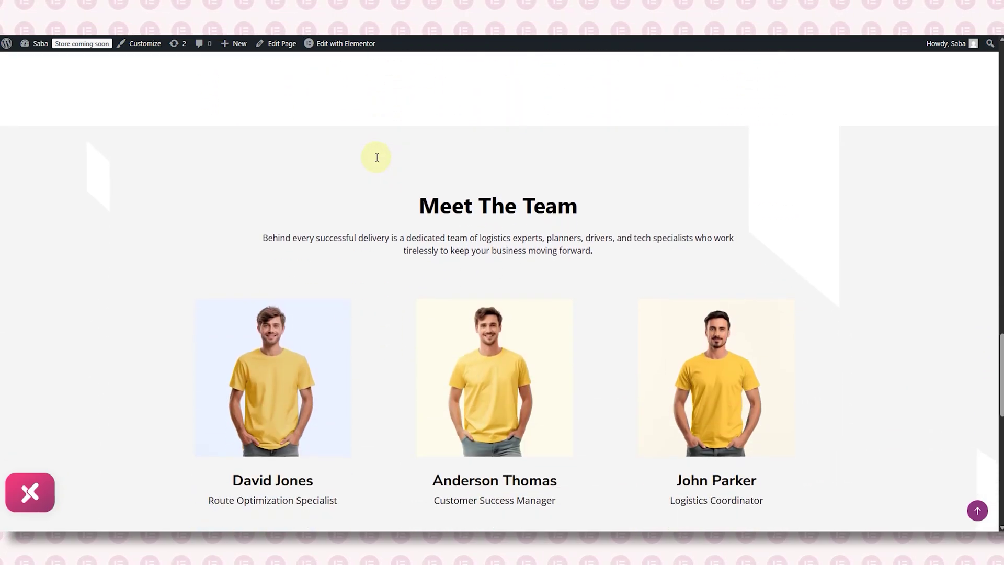
{"action": "scroll", "coordinate": [376, 157], "scroll_direction": "down", "scroll_amount": 12}
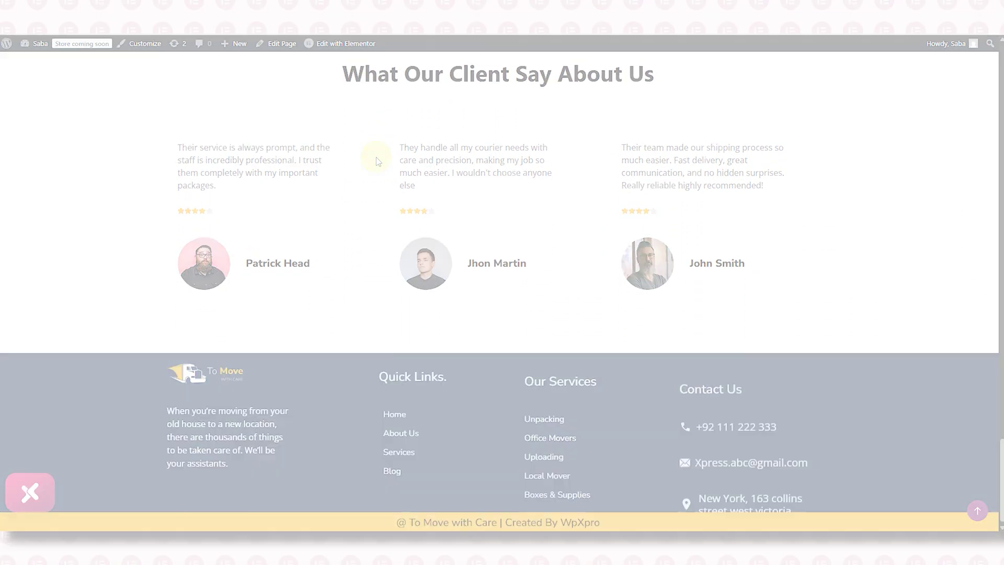